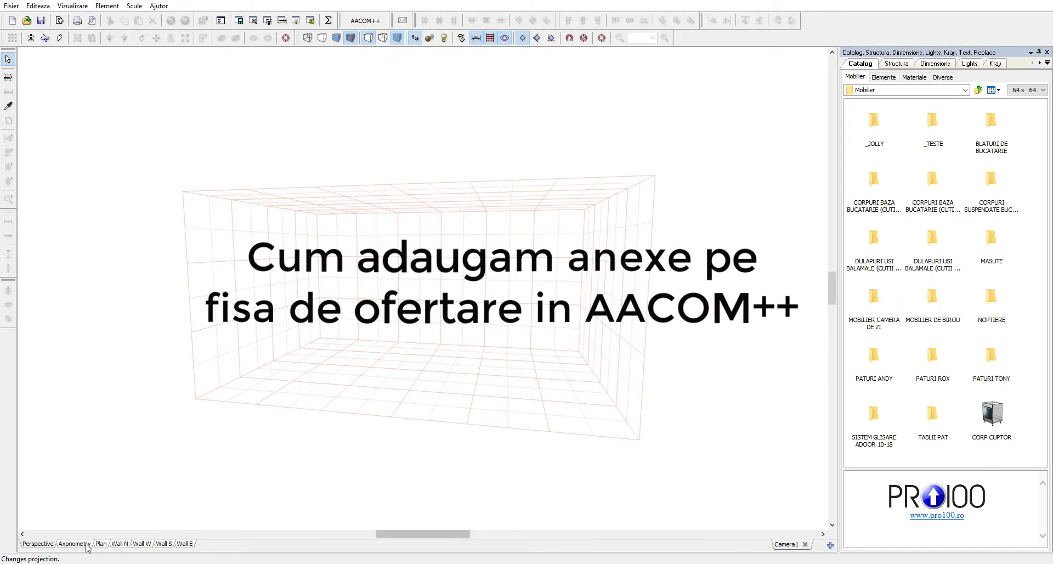
- Switch to the axonometric view and place the 3St (W2500-H300) base cabinet from MOBILIER CAMERA DE ZI / CORPURI BAZA on the floor
{"action": "left_click_drag", "start_coordinate": [253, 461], "coordinate": [439, 280]}
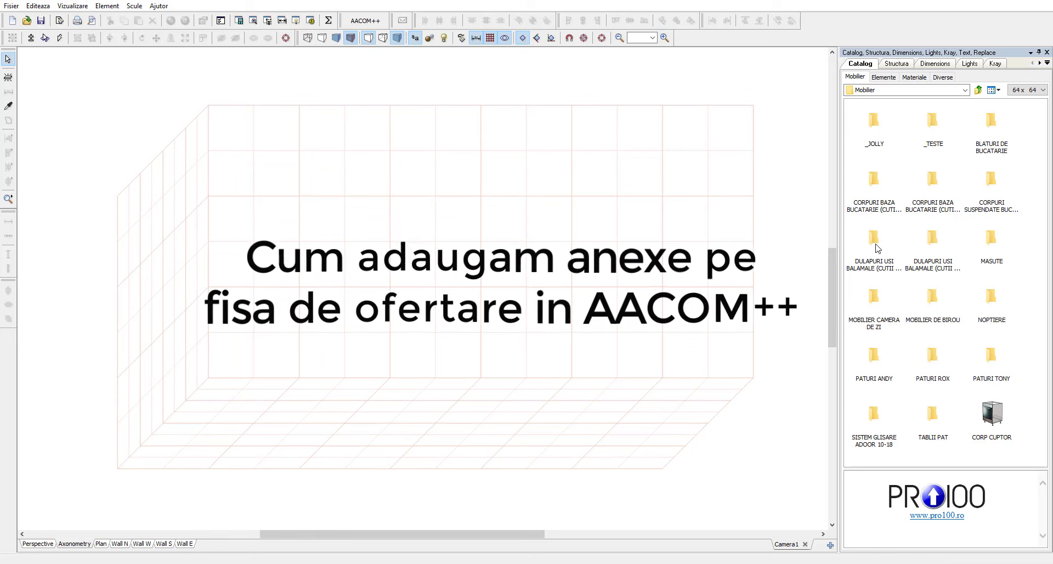
{"action": "double_click", "coordinate": [875, 301]}
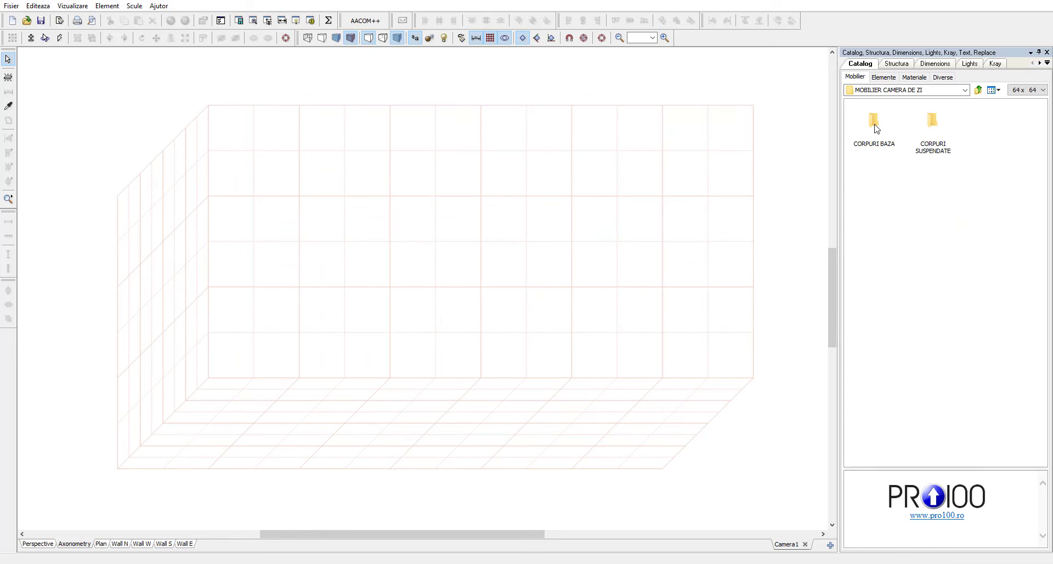
{"action": "double_click", "coordinate": [877, 123]}
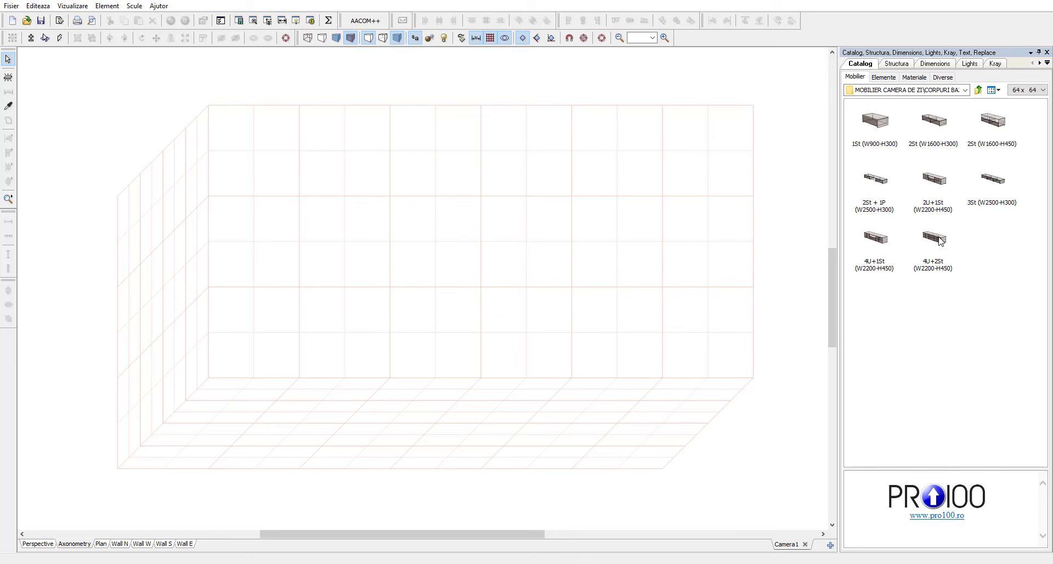
{"action": "left_click_drag", "start_coordinate": [994, 188], "coordinate": [497, 401]}
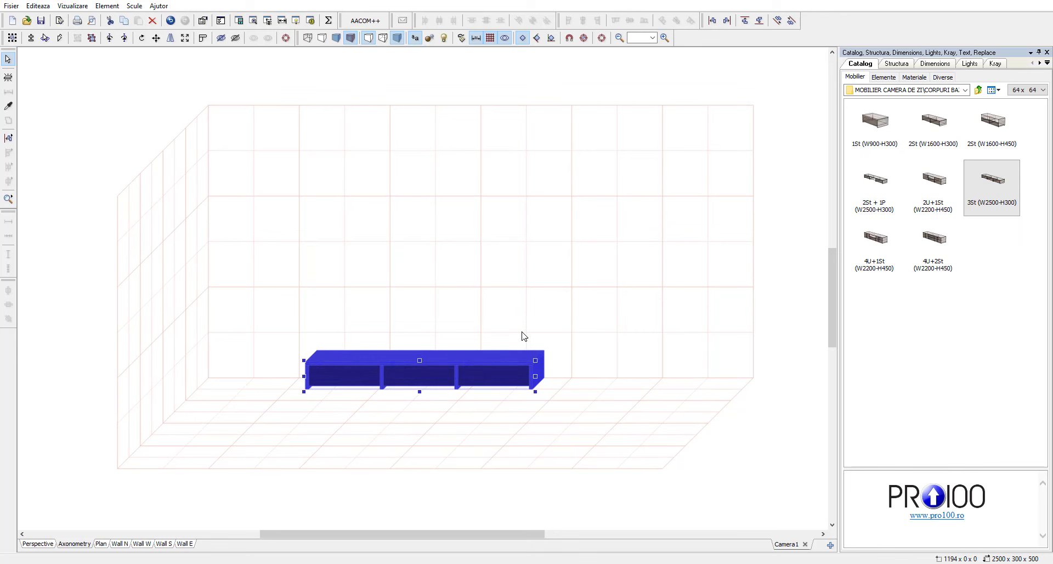
{"action": "left_click", "coordinate": [604, 269]}
- Add the 4U (W900-H900) suspended cabinet from CORPURI SUSPENDATE above the base cabinet and align their left edges
{"action": "left_click", "coordinate": [979, 89]}
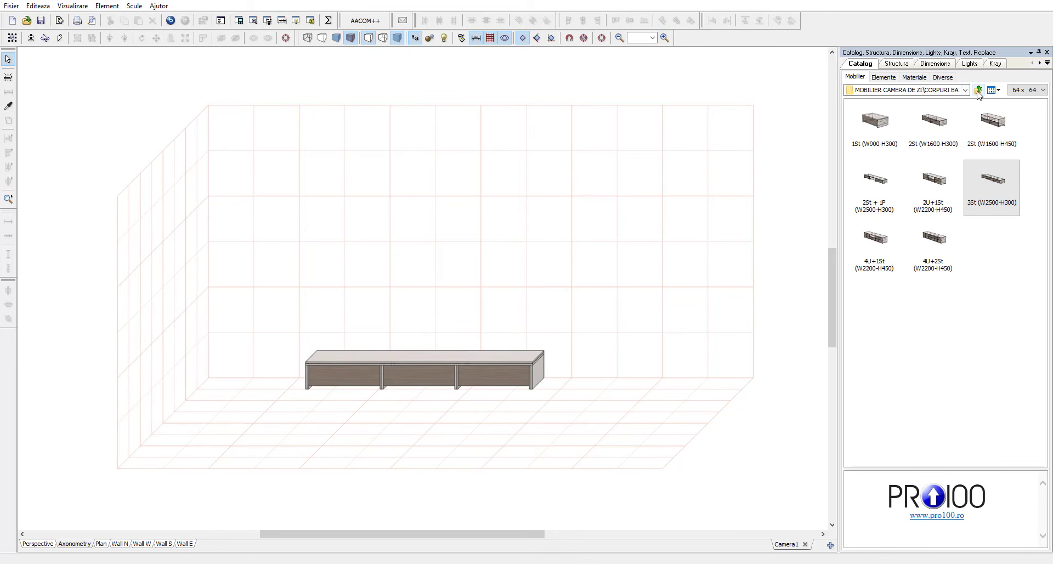
{"action": "double_click", "coordinate": [932, 121]}
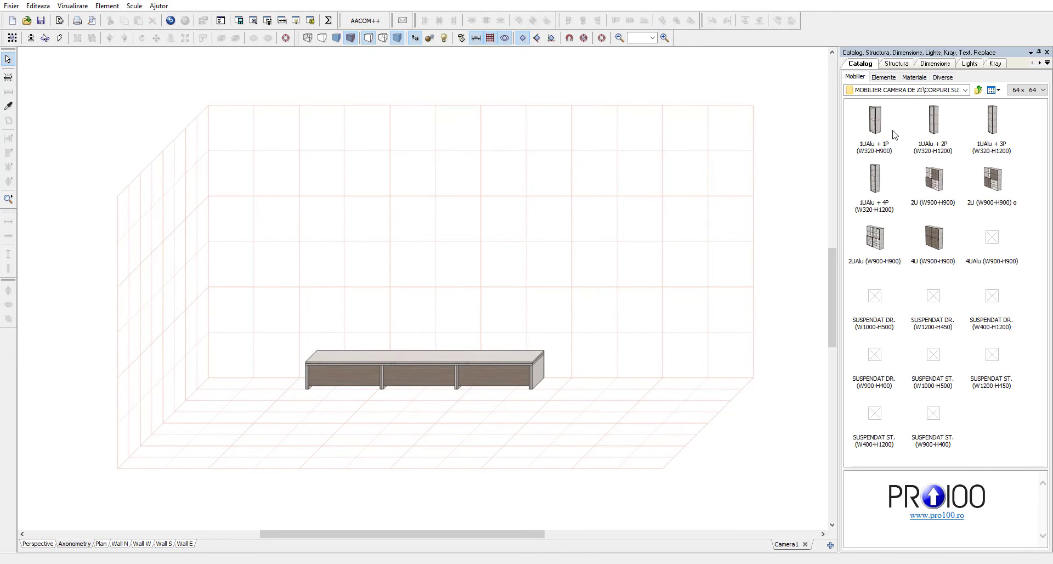
{"action": "left_click_drag", "start_coordinate": [934, 242], "coordinate": [382, 272]}
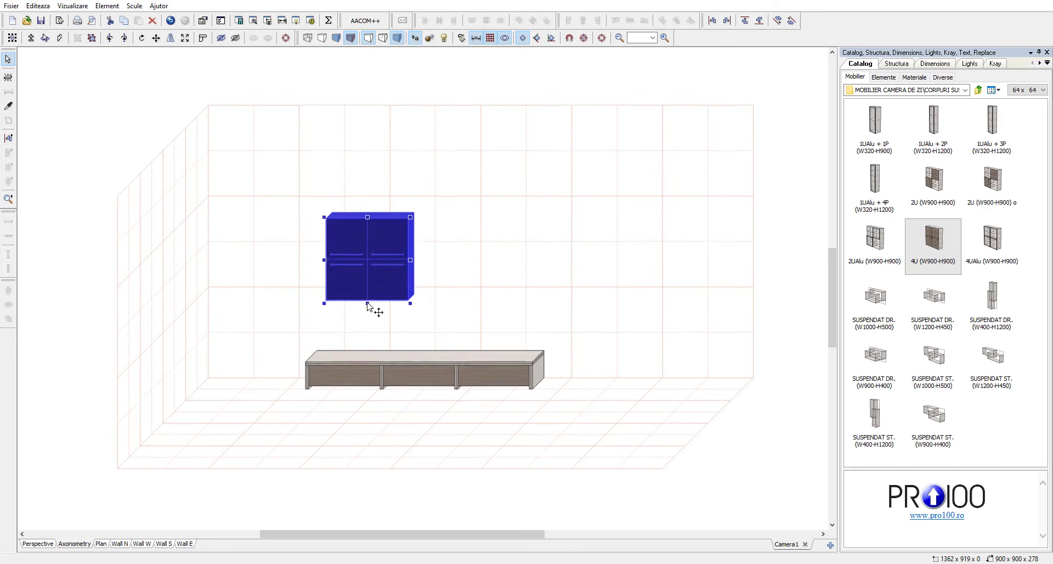
{"action": "left_click", "coordinate": [353, 358], "text": "shift"}
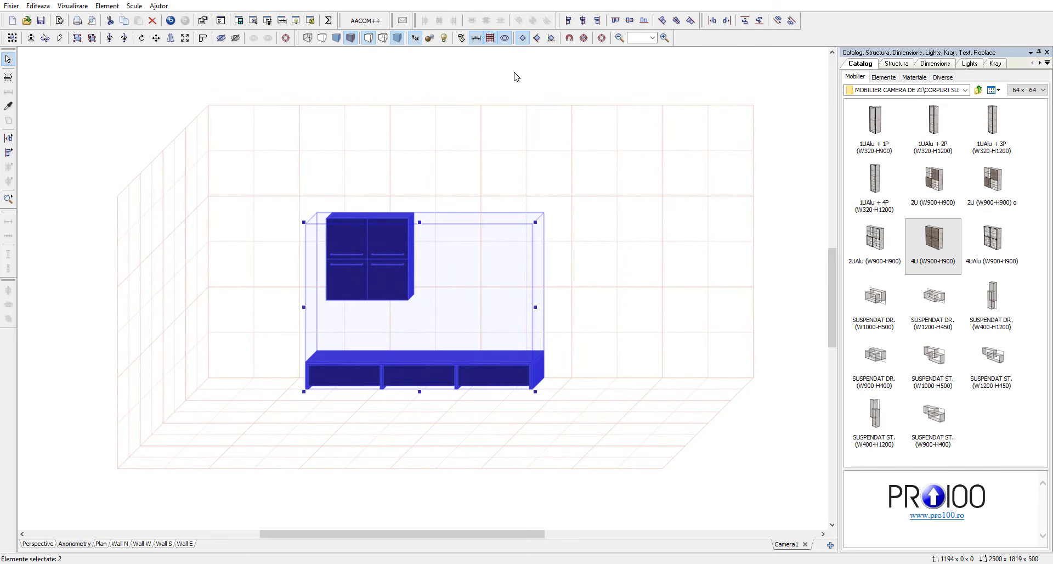
{"action": "left_click", "coordinate": [569, 22]}
{"action": "left_click", "coordinate": [470, 137]}
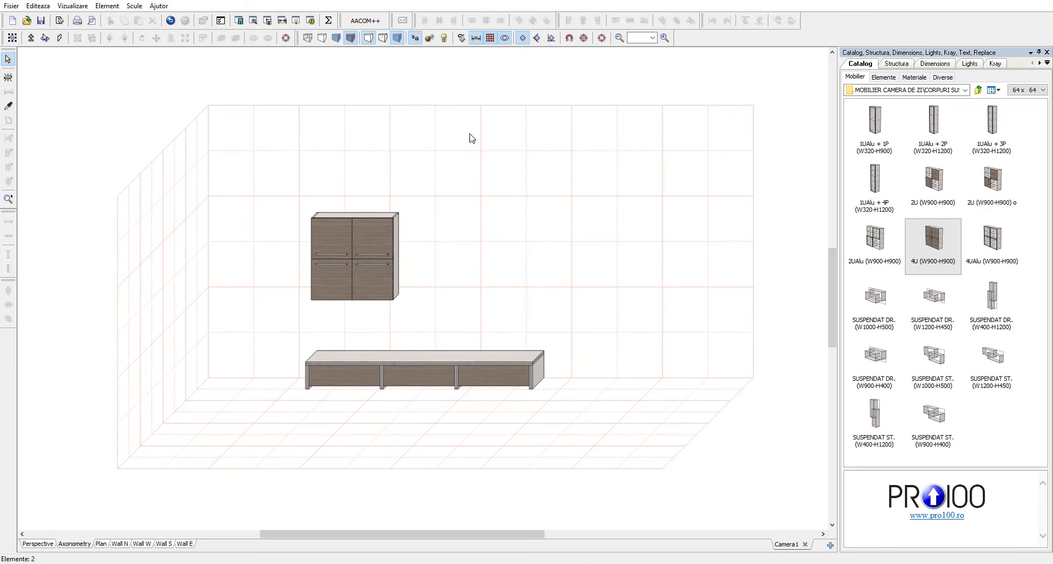
- Add the SUSPENDAT DR. (W1200-H450) shelf beside the wall cabinet and align its right edge with the base cabinet
{"action": "left_click", "coordinate": [939, 308]}
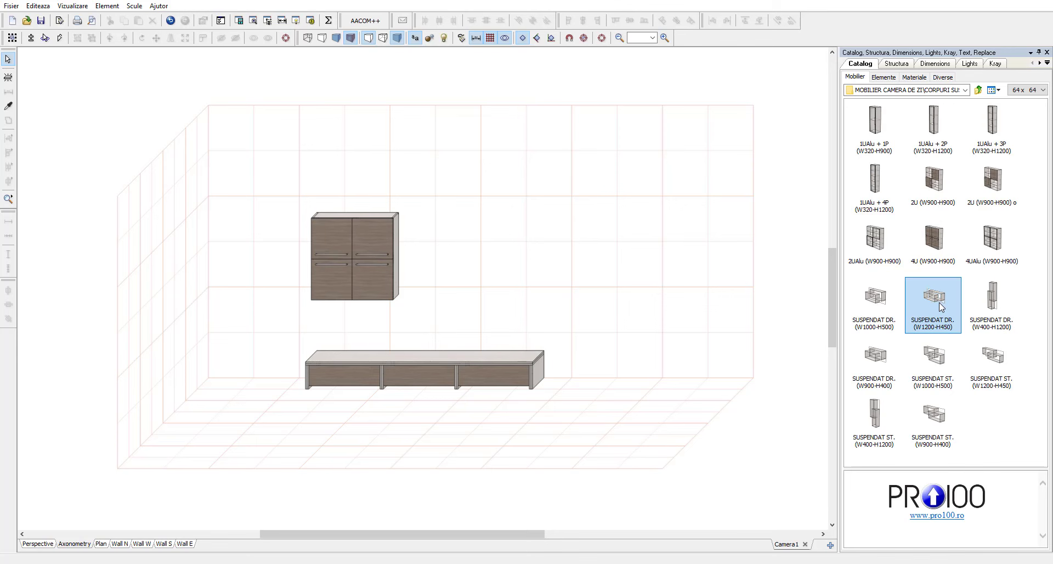
{"action": "left_click_drag", "start_coordinate": [939, 302], "coordinate": [502, 258]}
{"action": "left_click", "coordinate": [501, 355], "text": "shift"}
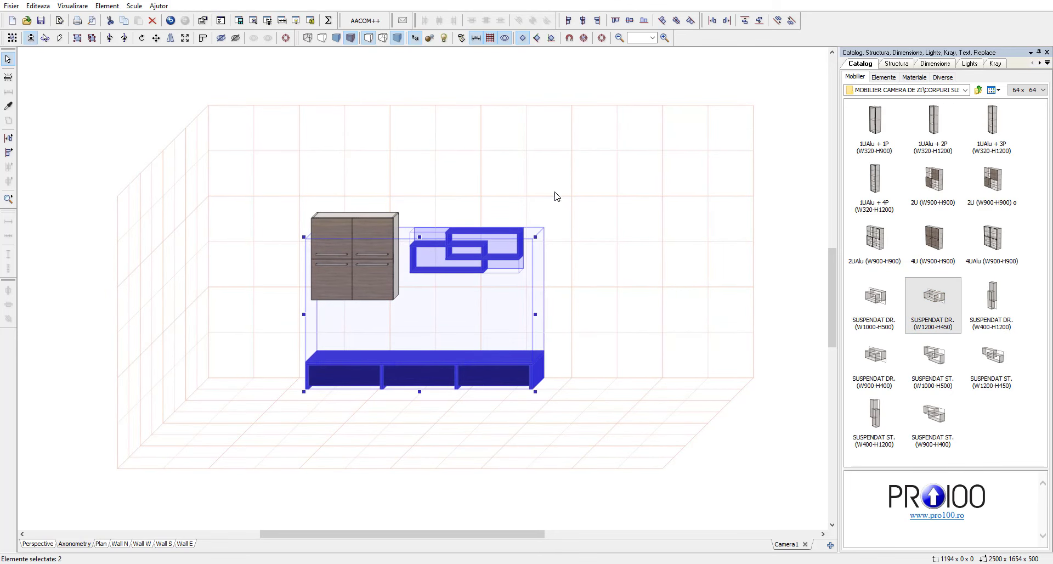
{"action": "left_click", "coordinate": [597, 21]}
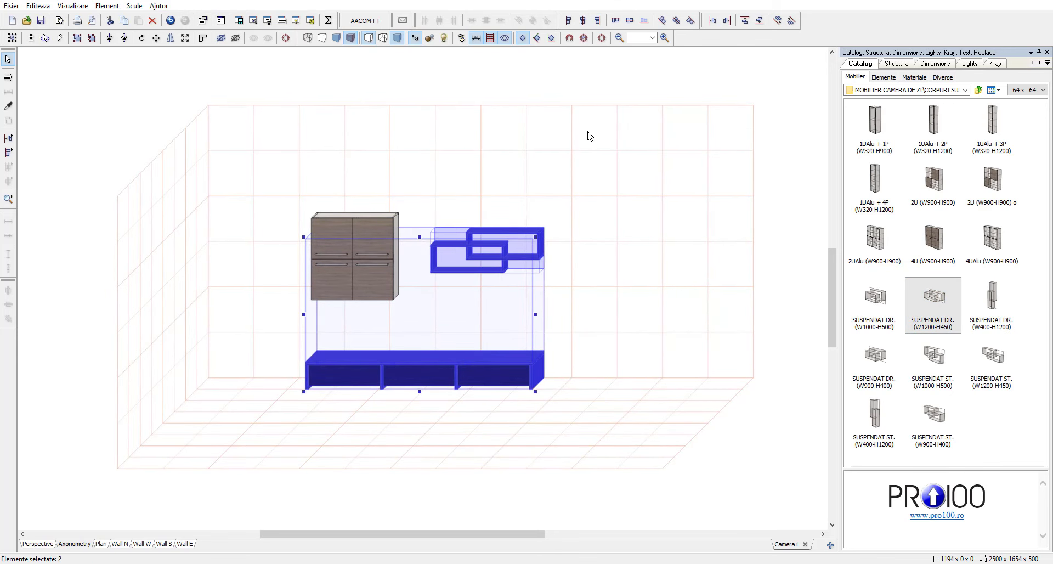
{"action": "left_click", "coordinate": [567, 175]}
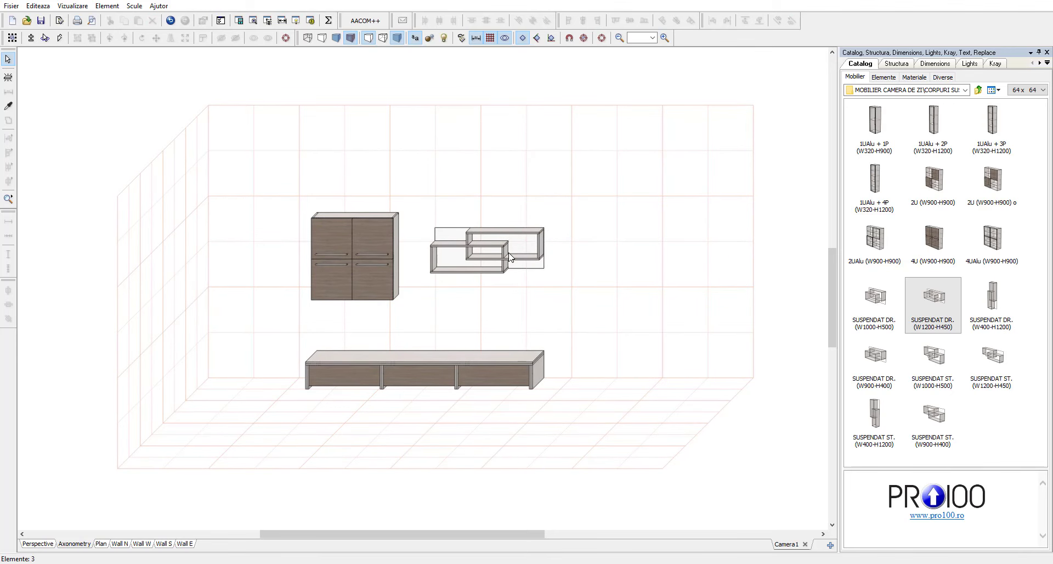
- Widen the suspended shelf leftward so it ends close to the wall cabinet, and save the project
{"action": "left_click", "coordinate": [459, 264]}
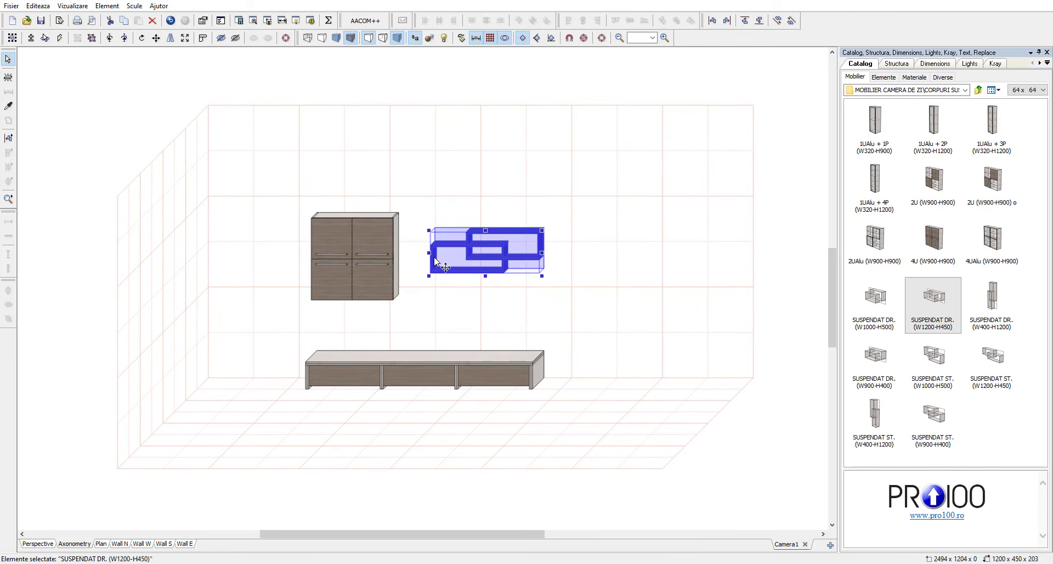
{"action": "left_click_drag", "start_coordinate": [431, 254], "coordinate": [406, 253]}
{"action": "left_click_drag", "start_coordinate": [430, 294], "coordinate": [427, 345]}
{"action": "scroll", "coordinate": [454, 283], "scroll_direction": "up", "scroll_amount": 2}
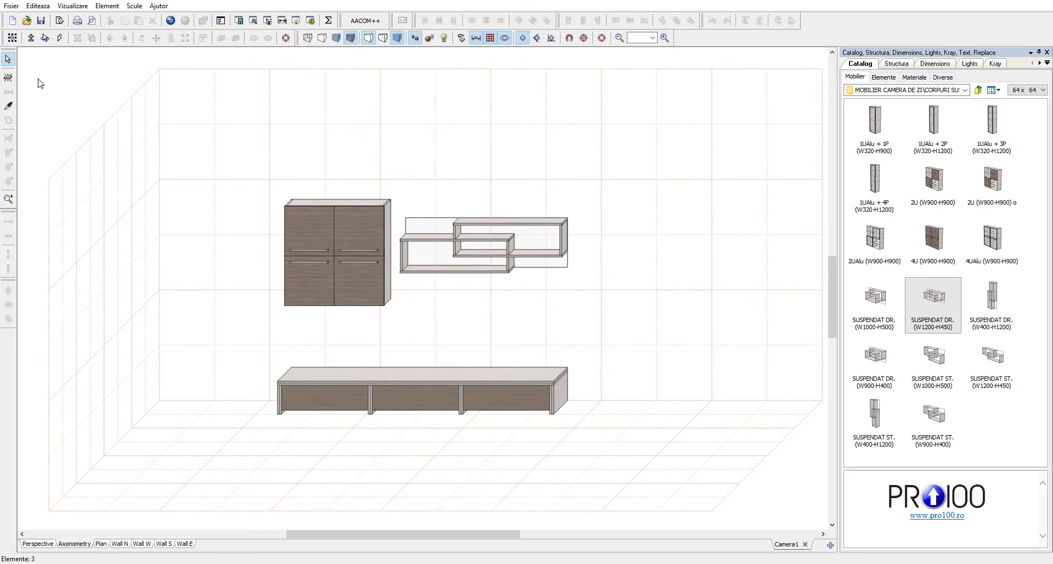
{"action": "left_click", "coordinate": [45, 21]}
- Search the catalog for "LCD" and place the LCD W1000 television on the base cabinet, closing the search
{"action": "left_click", "coordinate": [254, 21]}
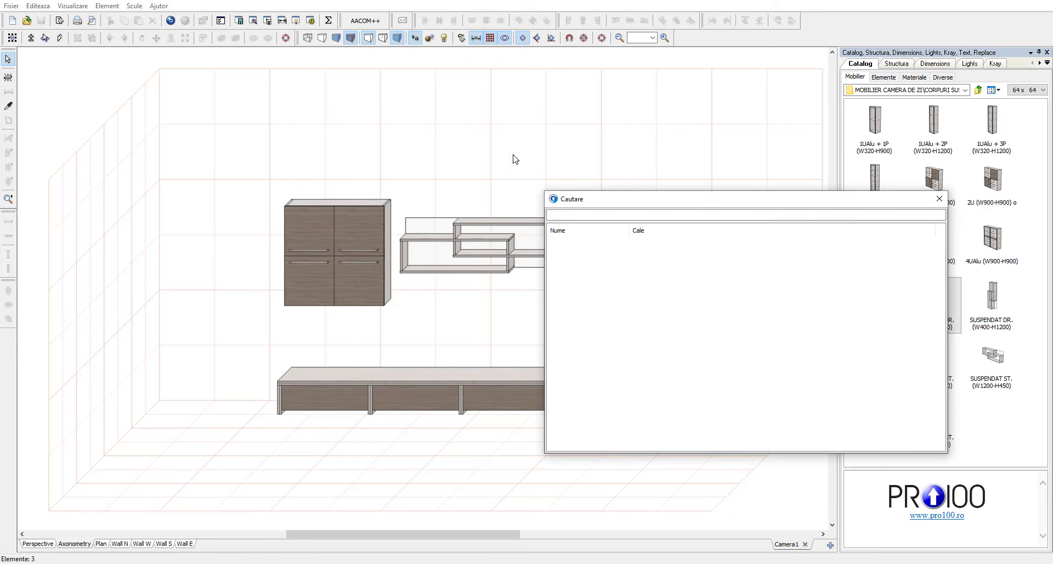
{"action": "left_click", "coordinate": [569, 213]}
{"action": "type", "text": "L"}
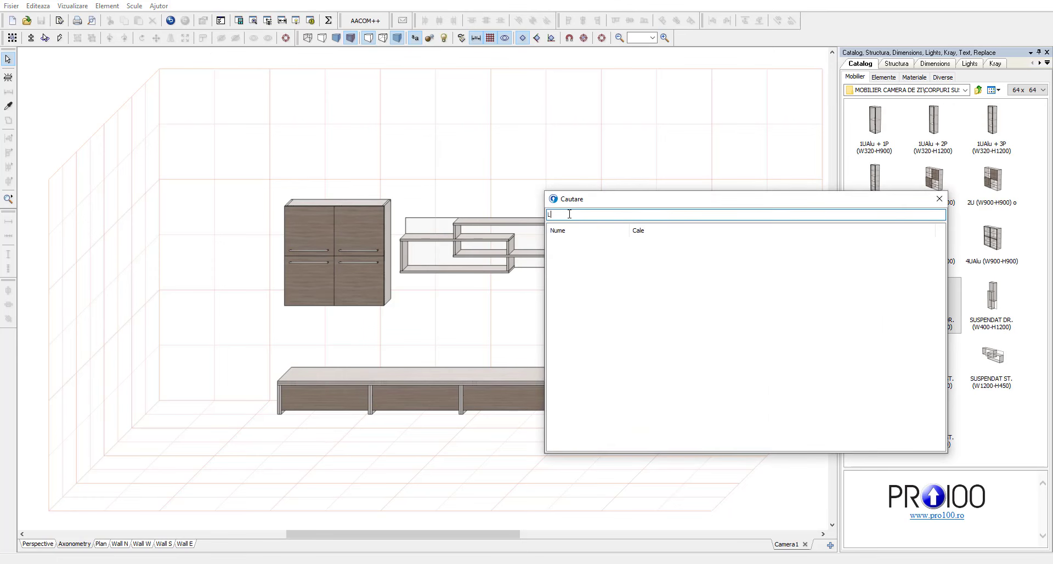
{"action": "type", "text": "CD"}
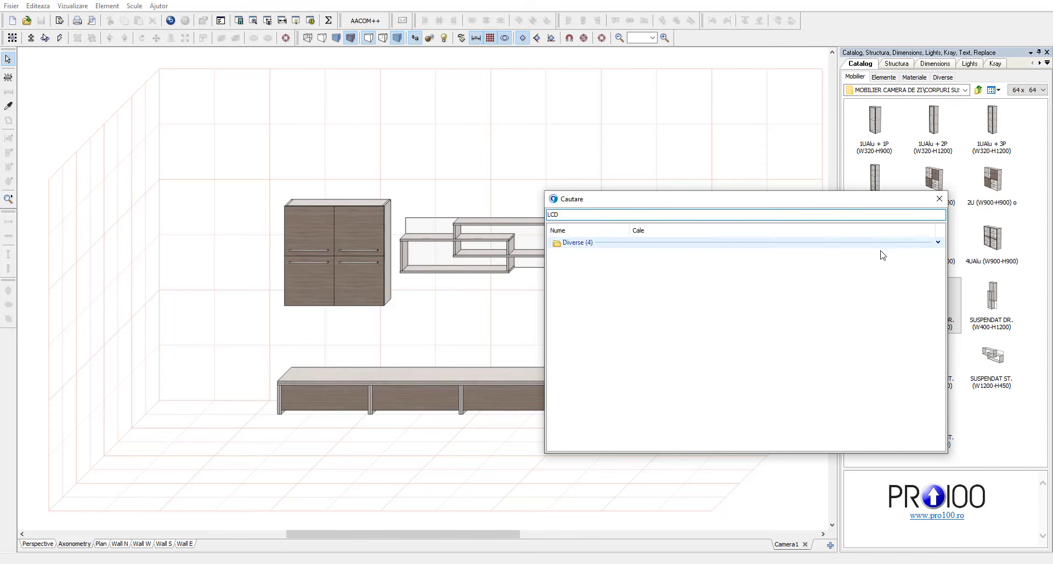
{"action": "left_click", "coordinate": [938, 243]}
{"action": "left_click_drag", "start_coordinate": [623, 273], "coordinate": [466, 330]}
{"action": "left_click", "coordinate": [939, 200]}
- Adjust the television's size and shift it right along the base cabinet so it stands centred under the suspended shelf
{"action": "left_click_drag", "start_coordinate": [529, 302], "coordinate": [554, 304]}
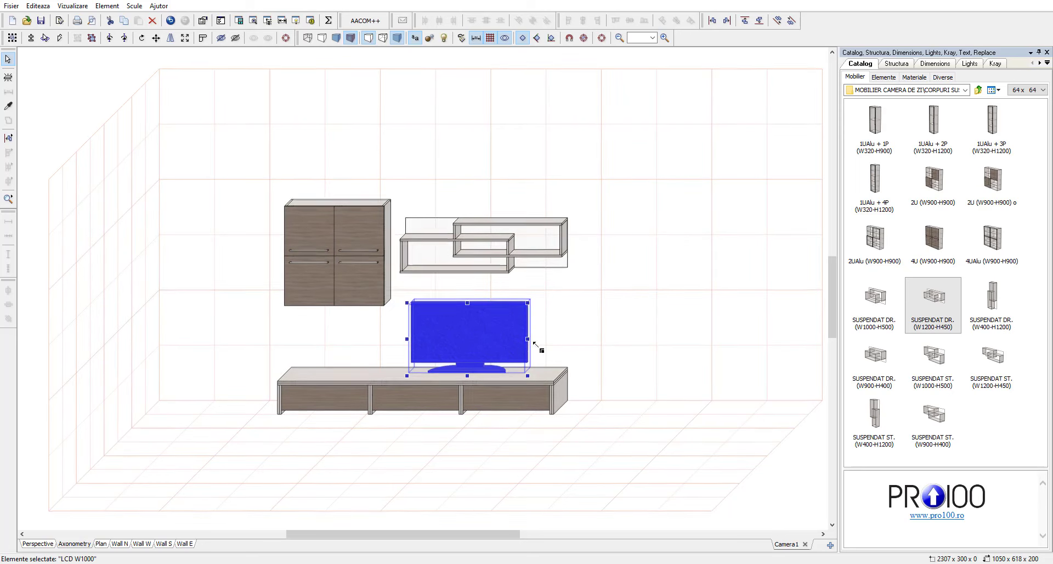
{"action": "left_click_drag", "start_coordinate": [516, 338], "coordinate": [528, 337]}
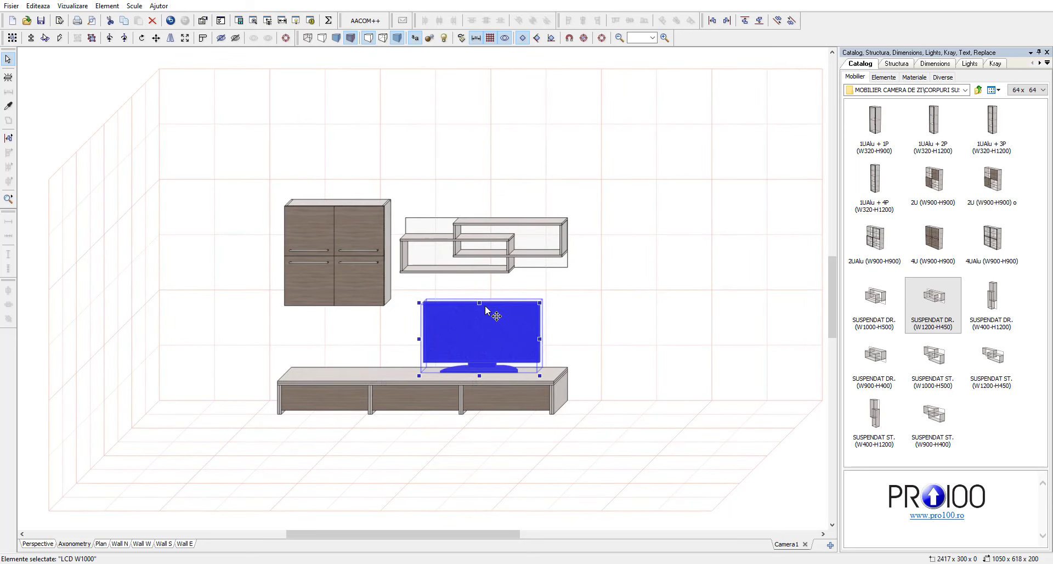
{"action": "left_click", "coordinate": [592, 292]}
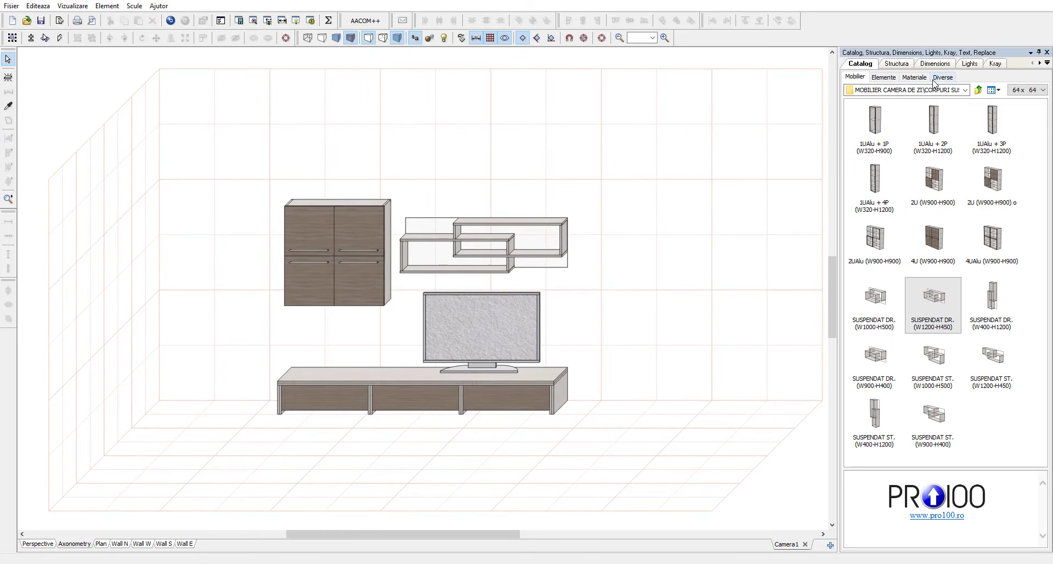
- Apply the winter landscape image from the _2020 materials folder to the television screen and save the project
{"action": "left_click", "coordinate": [915, 77]}
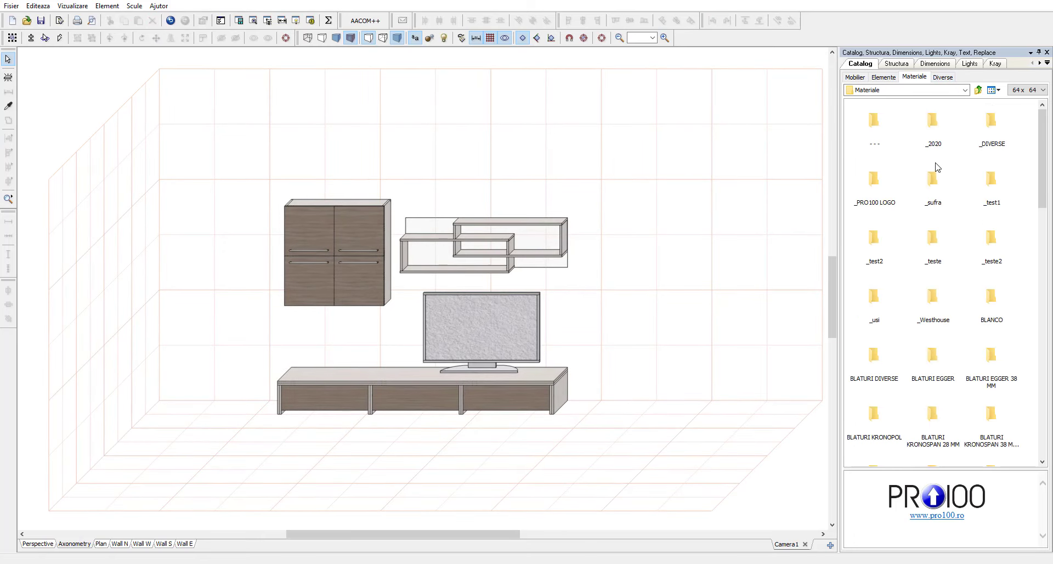
{"action": "double_click", "coordinate": [930, 127]}
{"action": "left_click_drag", "start_coordinate": [876, 182], "coordinate": [484, 328]}
{"action": "left_click", "coordinate": [855, 77]}
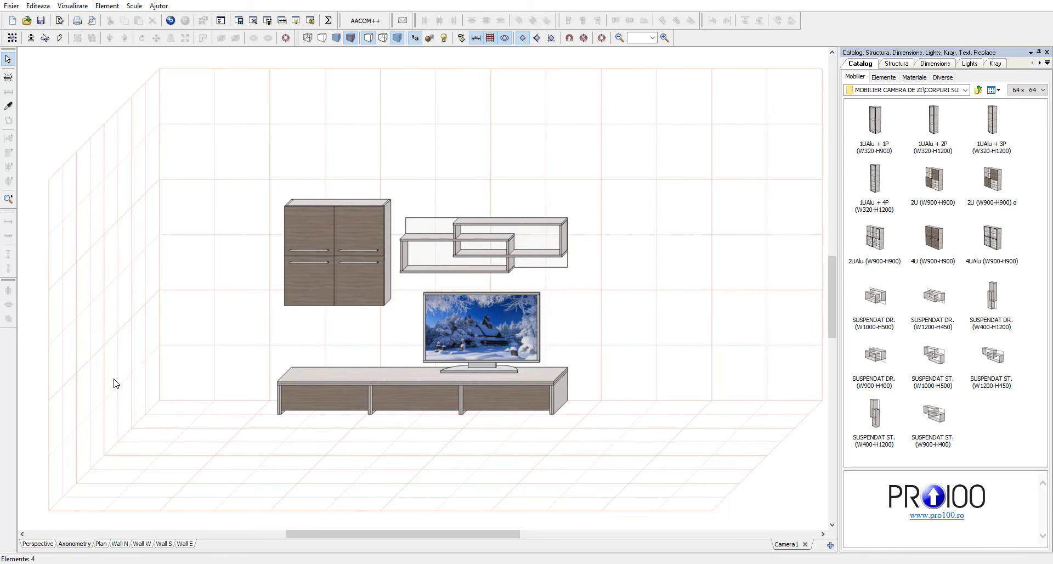
{"action": "left_click", "coordinate": [41, 24]}
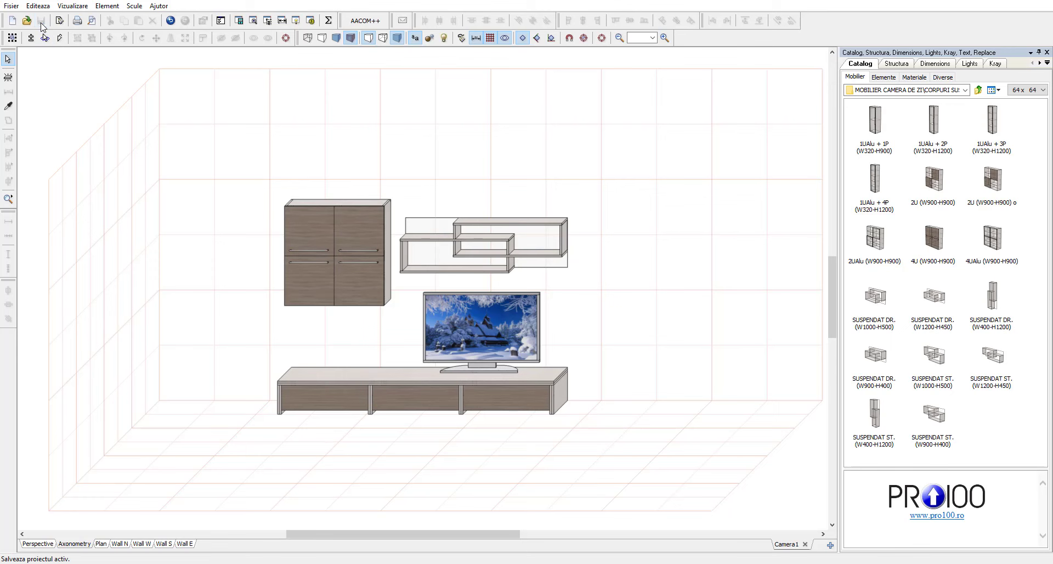
- Find the PARCHET folder in the materials catalog and apply the S 727 parquet to the room's floor
{"action": "left_click", "coordinate": [914, 77]}
{"action": "left_click", "coordinate": [979, 90]}
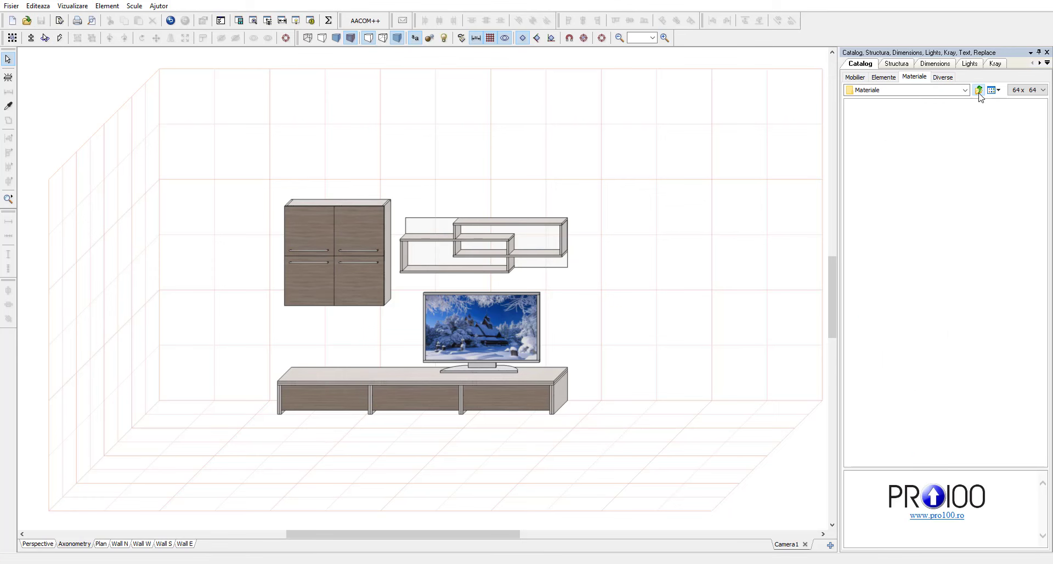
{"action": "left_click", "coordinate": [985, 296]}
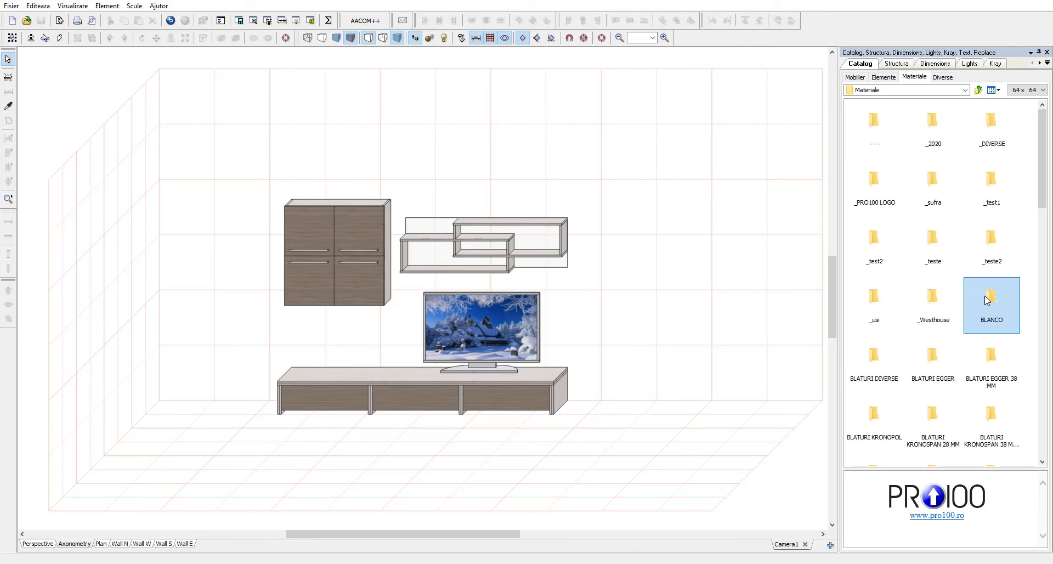
{"action": "type", "text": "par"}
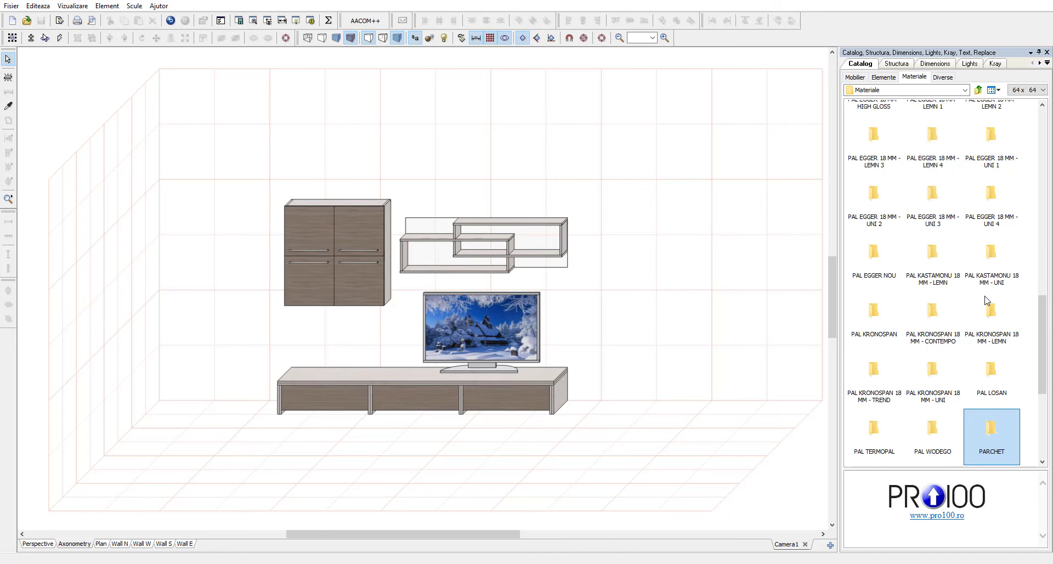
{"action": "double_click", "coordinate": [1007, 427]}
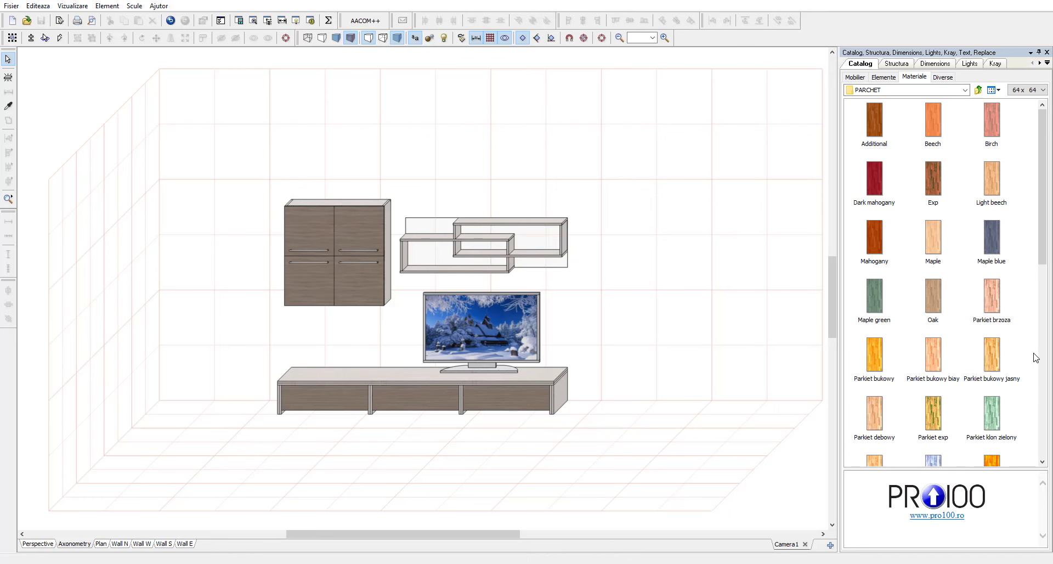
{"action": "scroll", "coordinate": [978, 347], "scroll_direction": "down", "scroll_amount": 8}
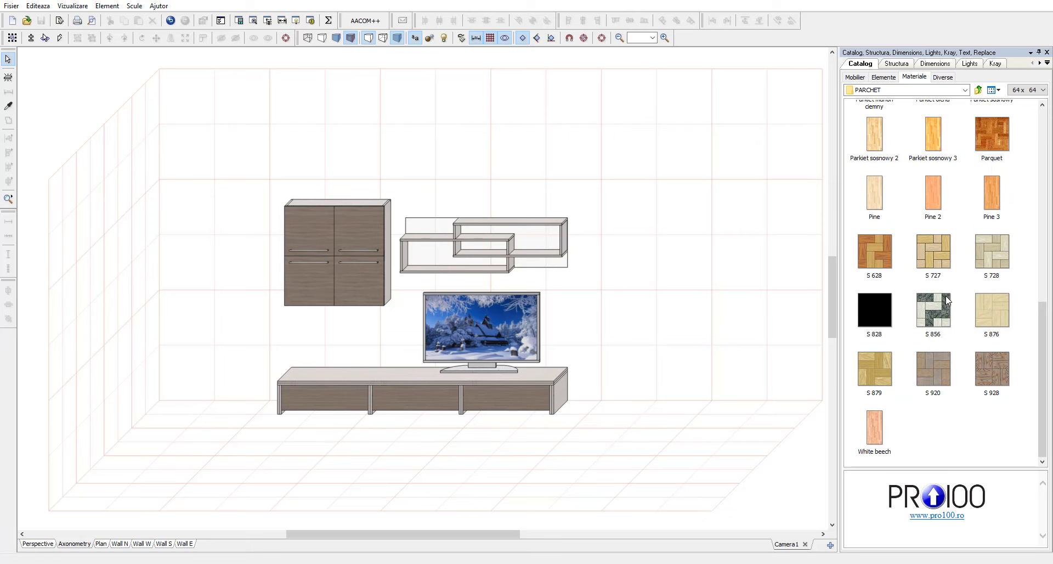
{"action": "left_click_drag", "start_coordinate": [933, 258], "coordinate": [590, 422]}
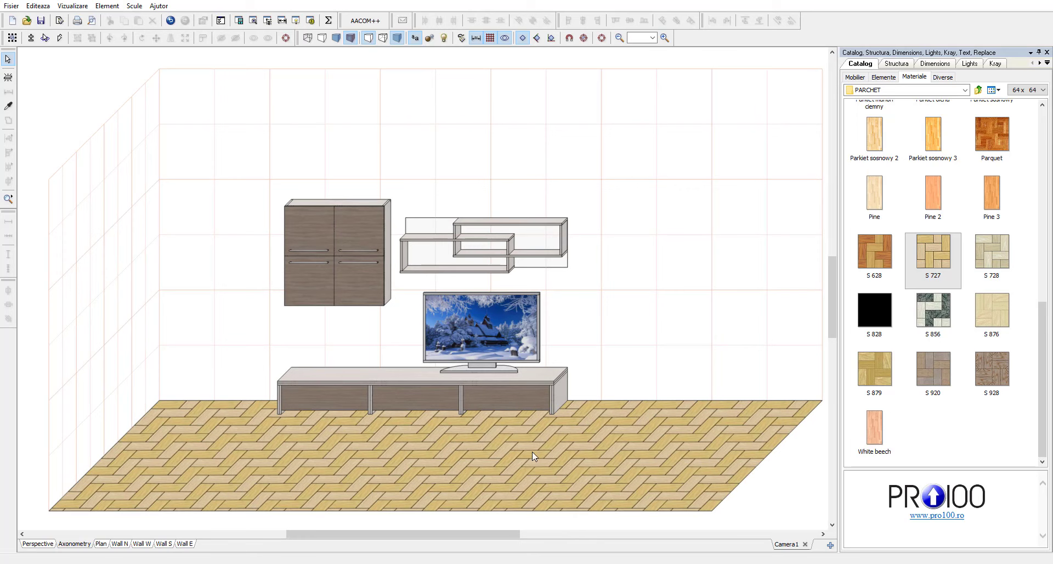
- Switch to the perspective view, replace the floor material with S 728 and frame the furniture more closely
{"action": "left_click", "coordinate": [44, 544]}
{"action": "left_click_drag", "start_coordinate": [490, 362], "coordinate": [496, 374]}
{"action": "left_click_drag", "start_coordinate": [972, 275], "coordinate": [538, 348]}
{"action": "scroll", "coordinate": [592, 301], "scroll_direction": "up", "scroll_amount": 5}
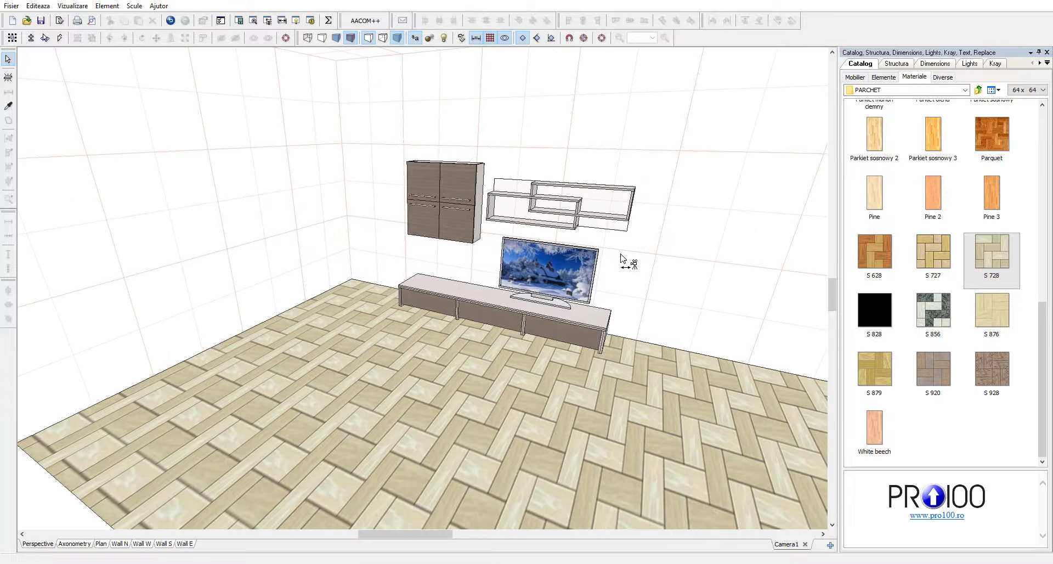
{"action": "scroll", "coordinate": [697, 258], "scroll_direction": "up", "scroll_amount": 3}
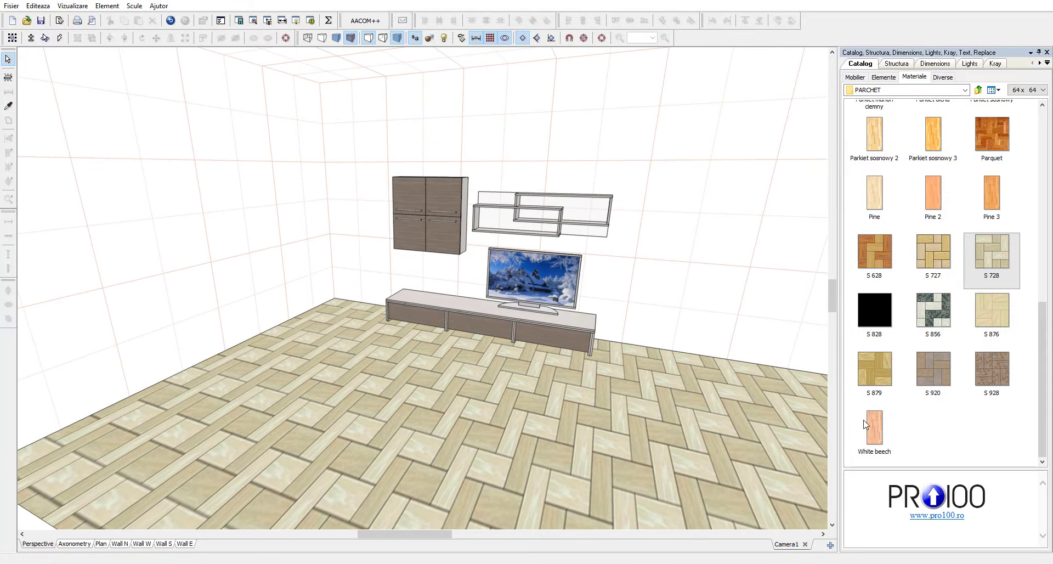
- Try the White beech and S 628 parquets on the floor, ending with the S 856 material
{"action": "left_click_drag", "start_coordinate": [872, 427], "coordinate": [624, 403]}
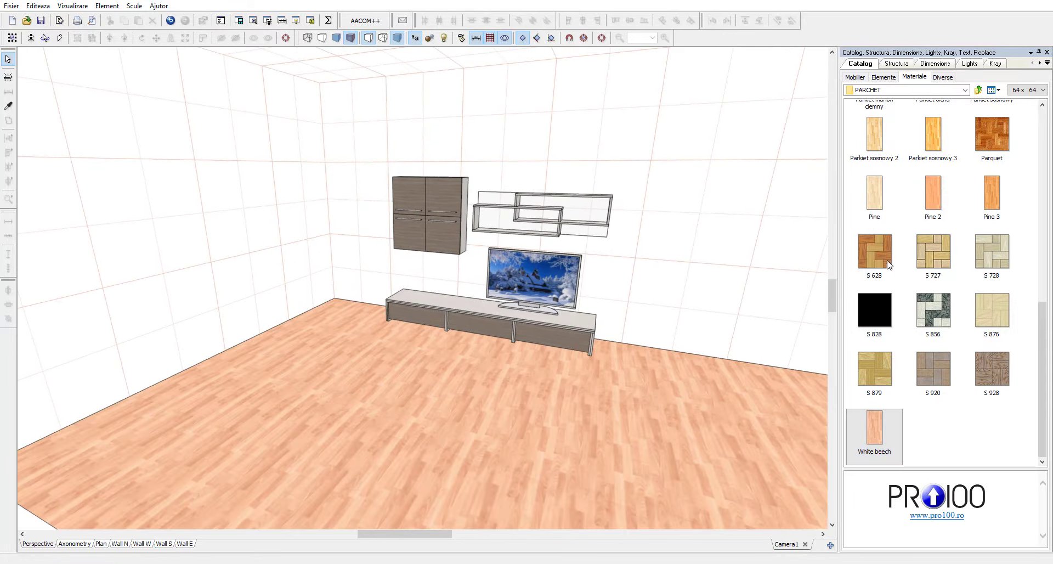
{"action": "left_click_drag", "start_coordinate": [890, 265], "coordinate": [615, 391]}
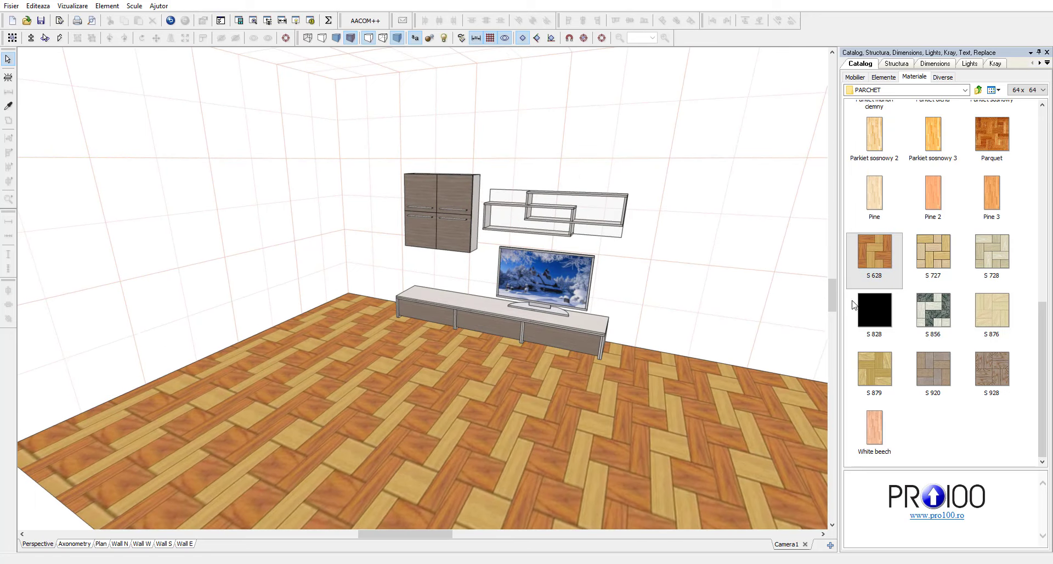
{"action": "left_click_drag", "start_coordinate": [921, 310], "coordinate": [660, 371]}
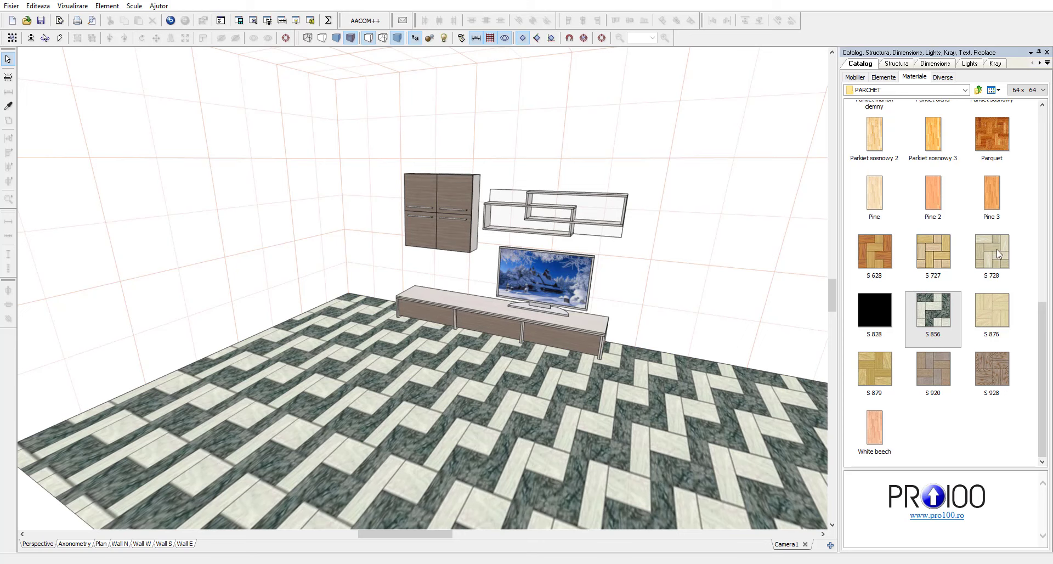
- Replace the room's floor material with the S 728 parquet
{"action": "left_click_drag", "start_coordinate": [996, 249], "coordinate": [632, 397]}
{"action": "left_click_drag", "start_coordinate": [707, 334], "coordinate": [731, 301]}
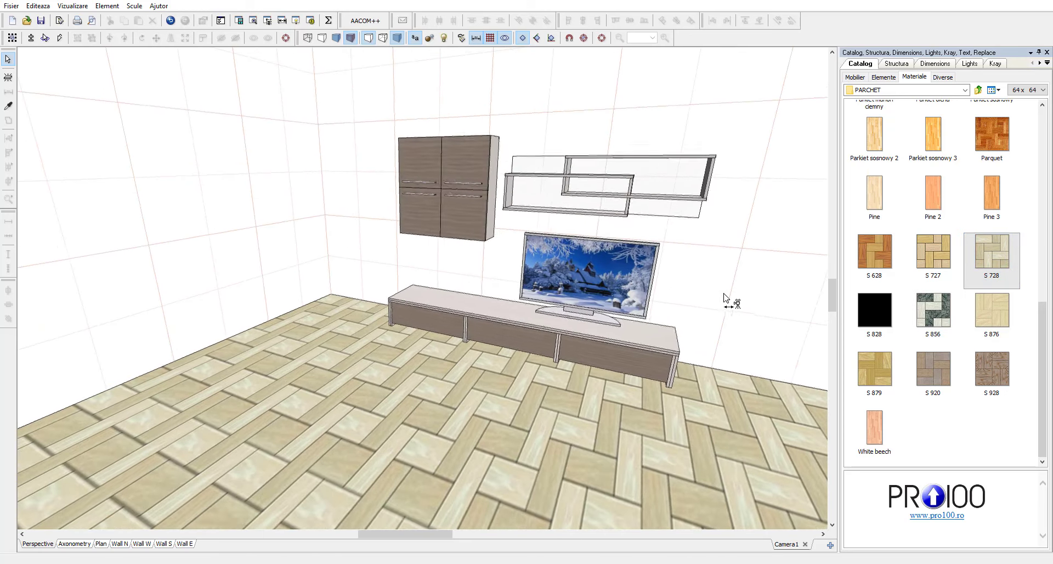
- Open the PERETI folder in the materials catalog and apply the white brick material to the wall behind the furniture
{"action": "left_click", "coordinate": [978, 90]}
{"action": "left_click", "coordinate": [993, 252]}
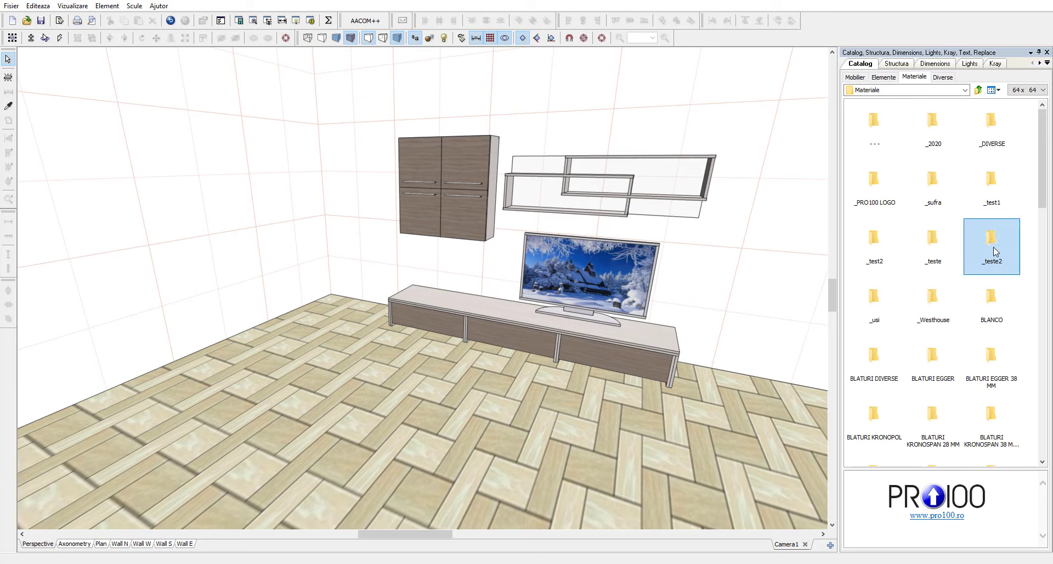
{"action": "type", "text": "pe"}
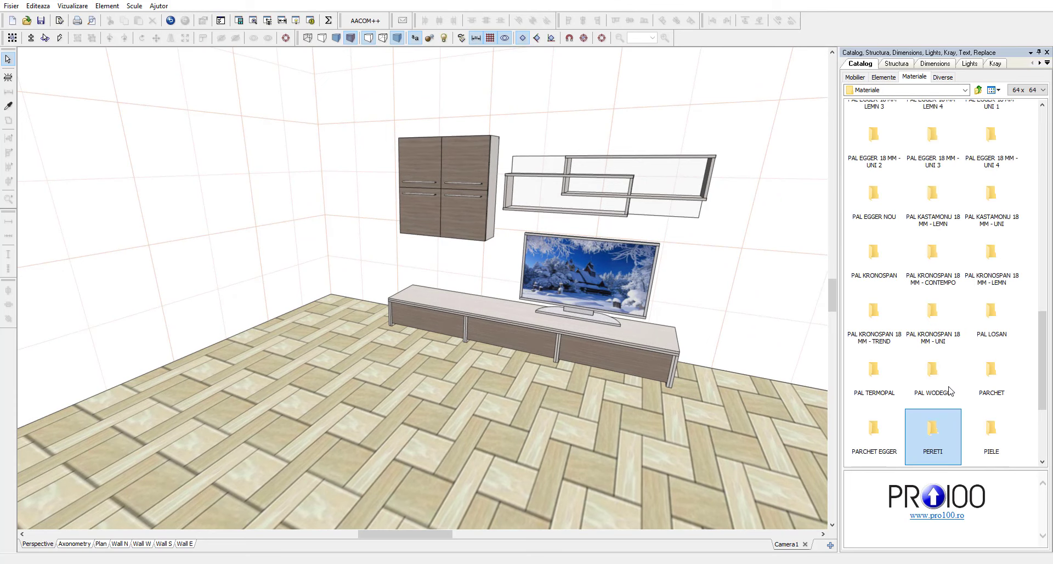
{"action": "double_click", "coordinate": [934, 429]}
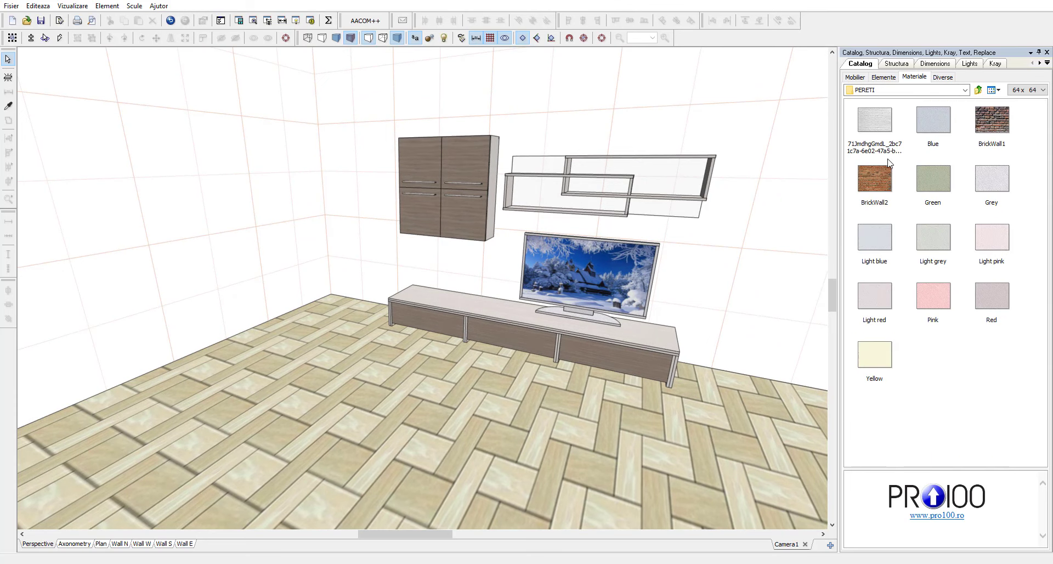
{"action": "left_click_drag", "start_coordinate": [887, 132], "coordinate": [804, 208]}
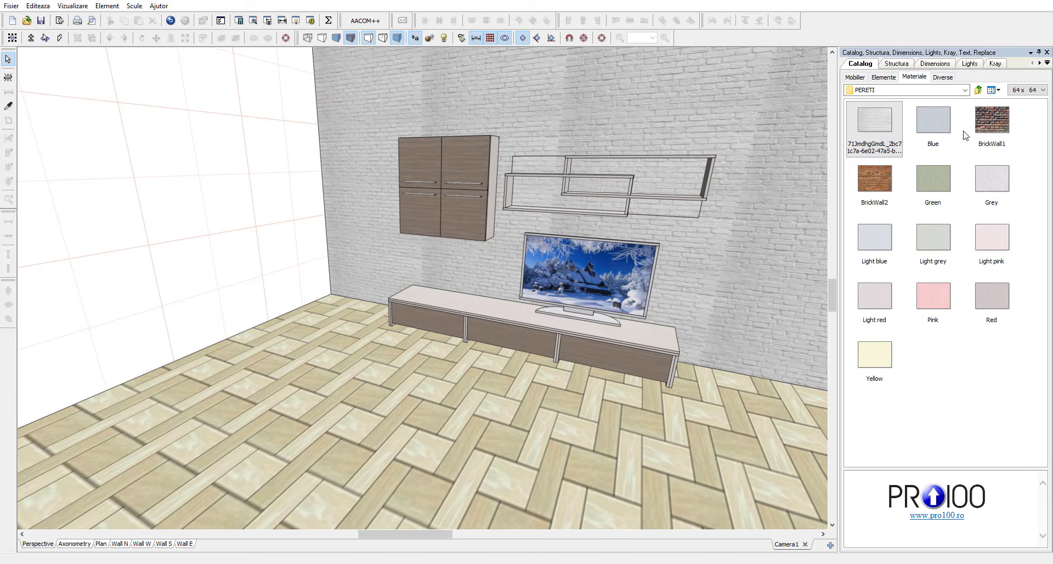
- Try the BrickWall2 and BrickWall1 materials on the wall behind the furniture
{"action": "left_click_drag", "start_coordinate": [965, 135], "coordinate": [770, 214]}
{"action": "left_click_drag", "start_coordinate": [883, 184], "coordinate": [754, 234]}
{"action": "left_click_drag", "start_coordinate": [990, 122], "coordinate": [779, 214]}
- In the BrickWall1 material's properties, set the texture width to 450 and change its height
{"action": "right_click", "coordinate": [990, 125]}
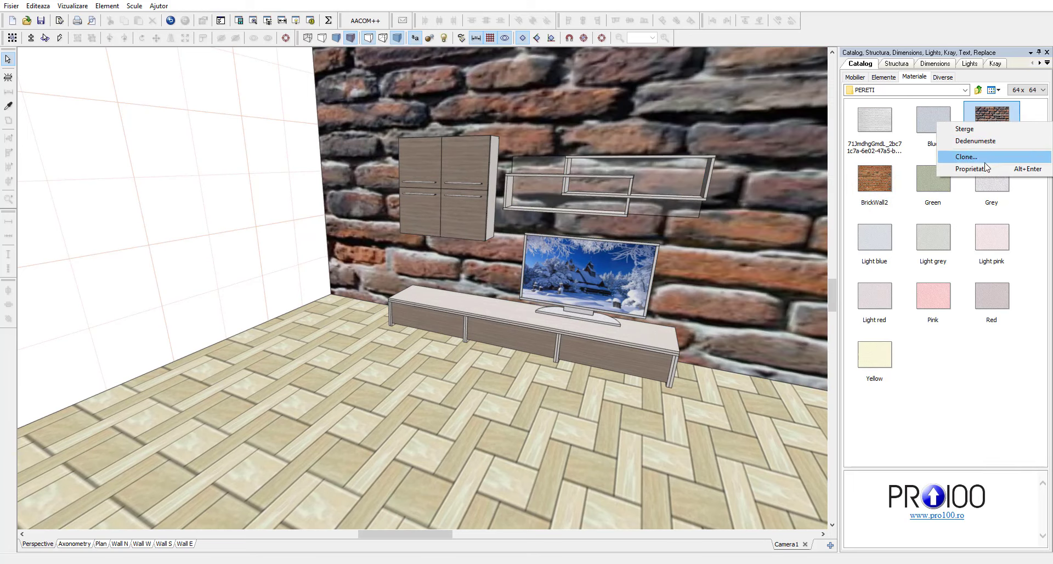
{"action": "left_click", "coordinate": [971, 169]}
{"action": "double_click", "coordinate": [542, 224]}
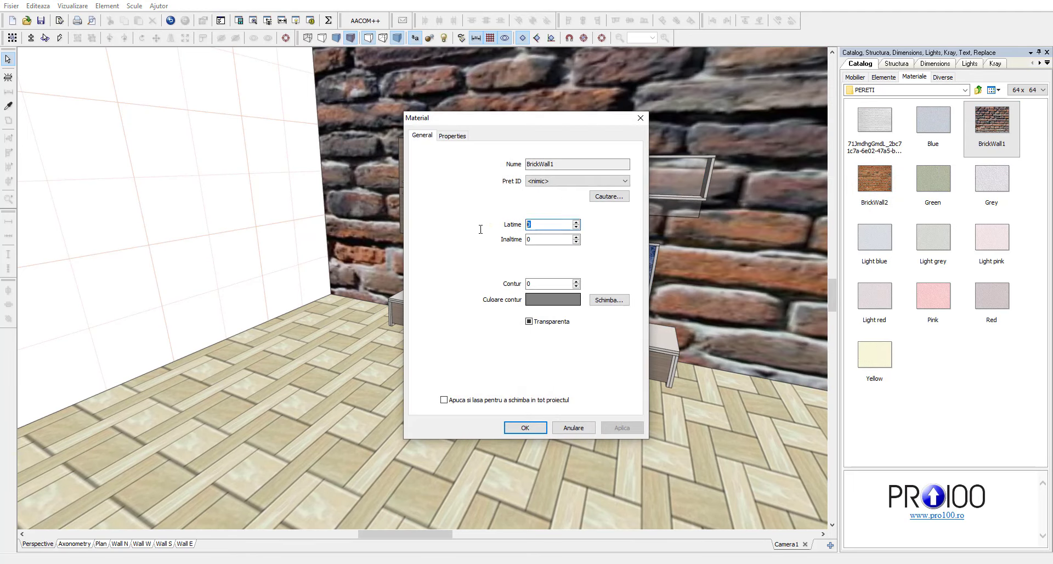
{"action": "type", "text": "45"}
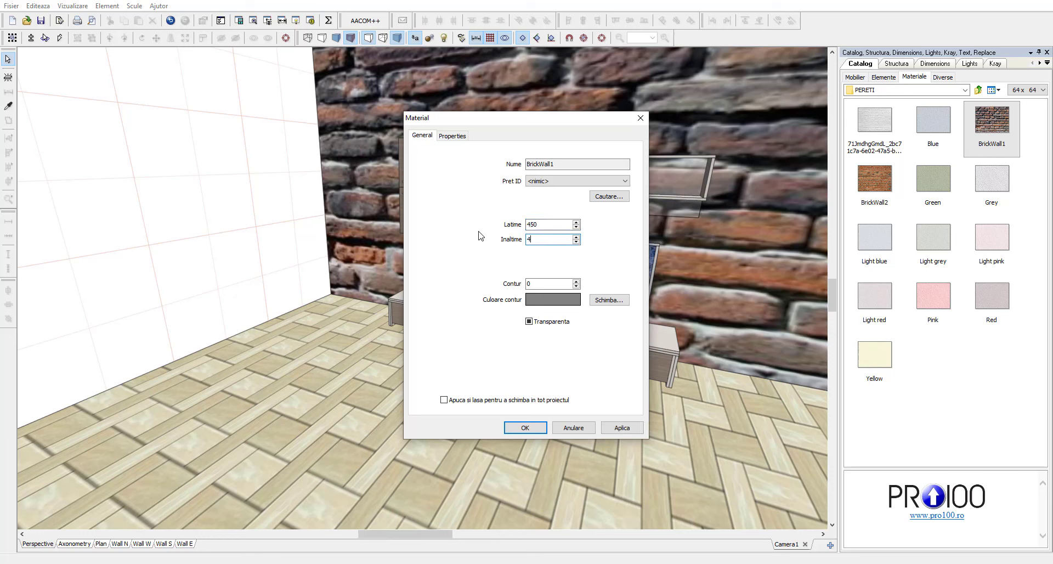
{"action": "left_click", "coordinate": [524, 428]}
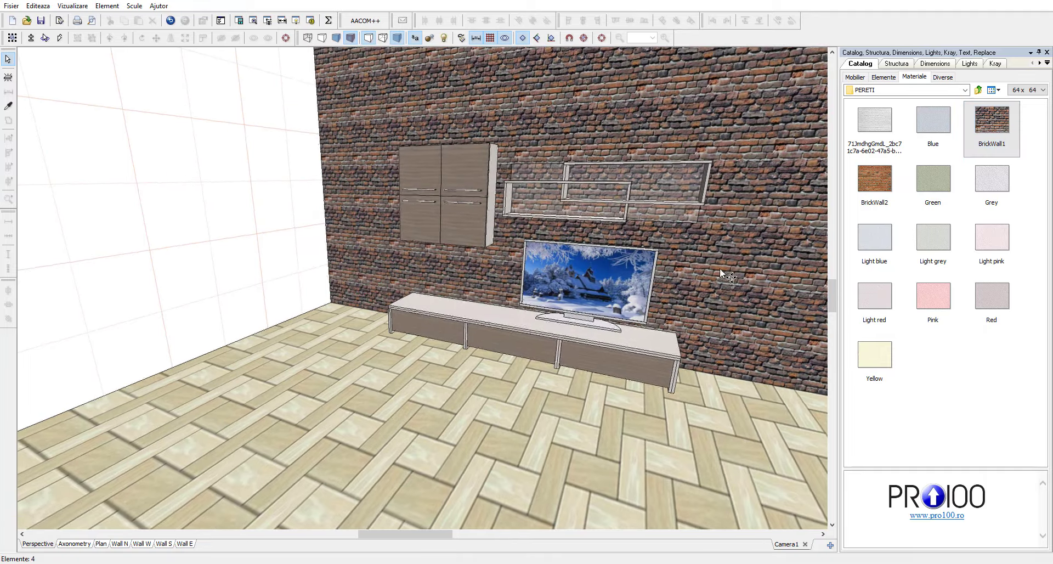
- Apply the BrickWall2 material to the wall behind the furniture and to the adjoining side wall
{"action": "left_click_drag", "start_coordinate": [876, 191], "coordinate": [708, 274]}
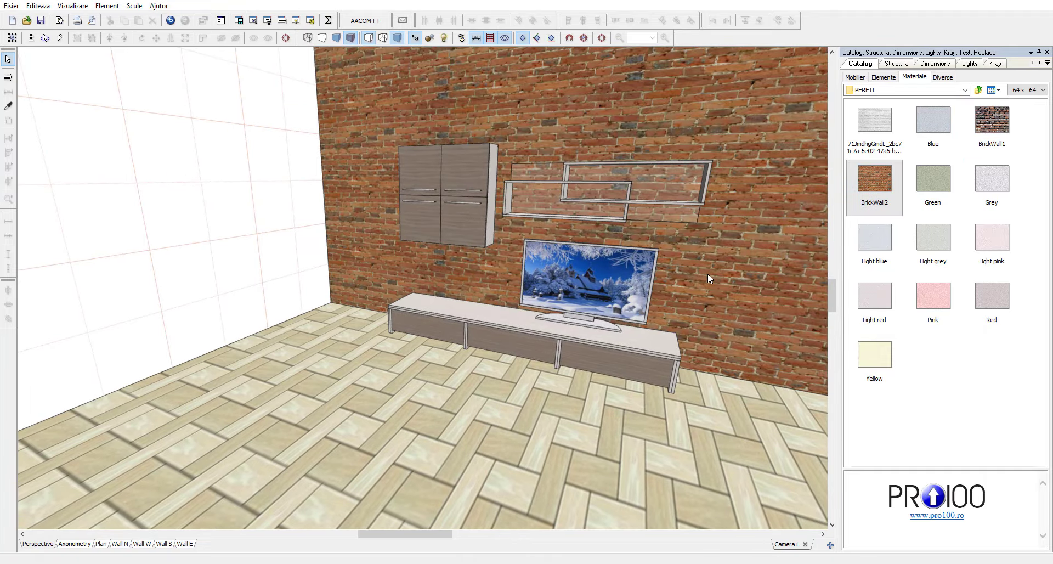
{"action": "left_click_drag", "start_coordinate": [875, 181], "coordinate": [363, 274]}
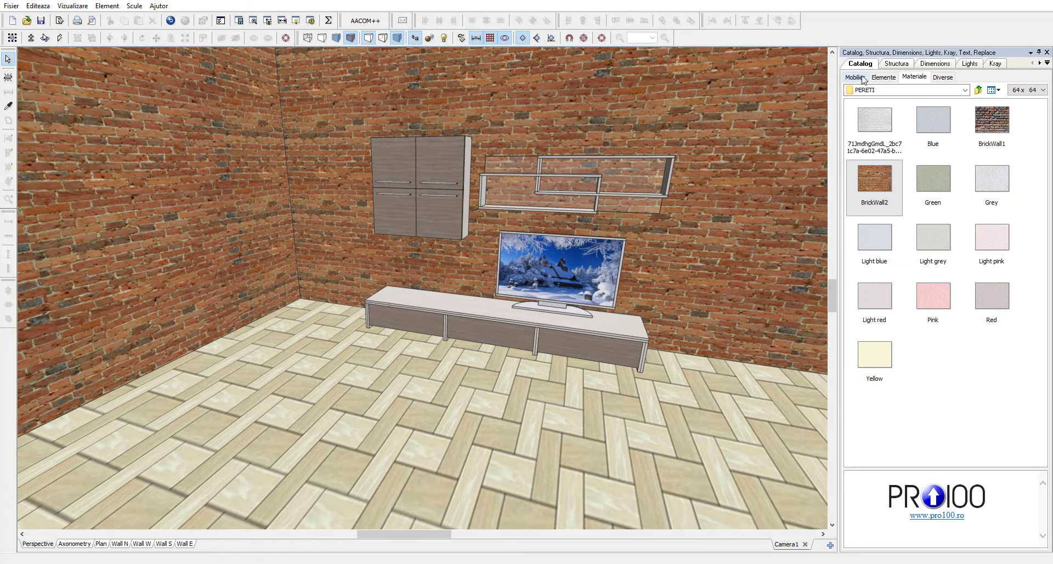
- Find the CORPURI DE ILUMINAT folder among the miscellaneous catalog items and place a SPOT 1 light at ceiling height above the furniture
{"action": "left_click", "coordinate": [943, 77]}
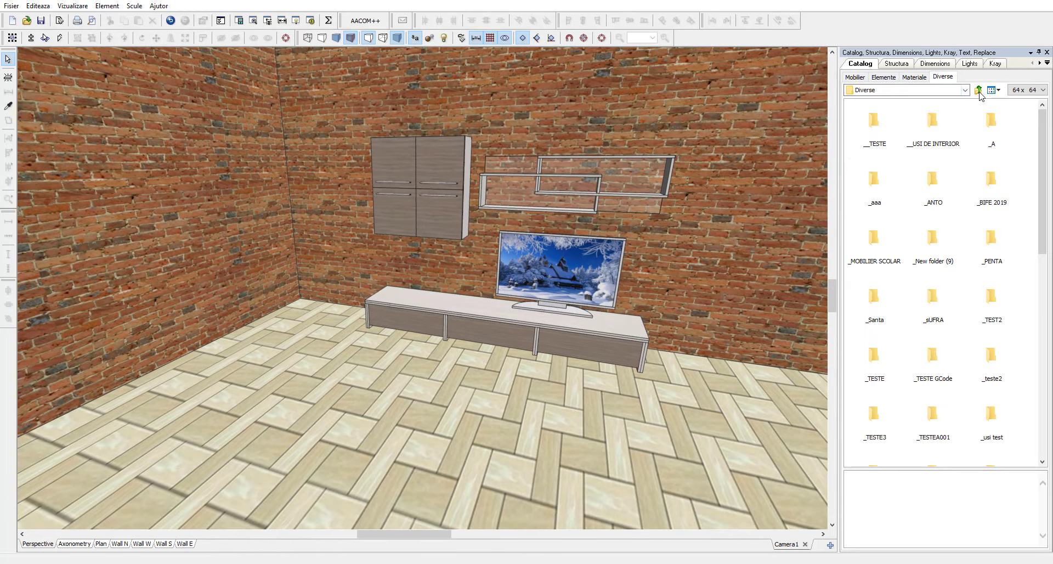
{"action": "left_click", "coordinate": [933, 362]}
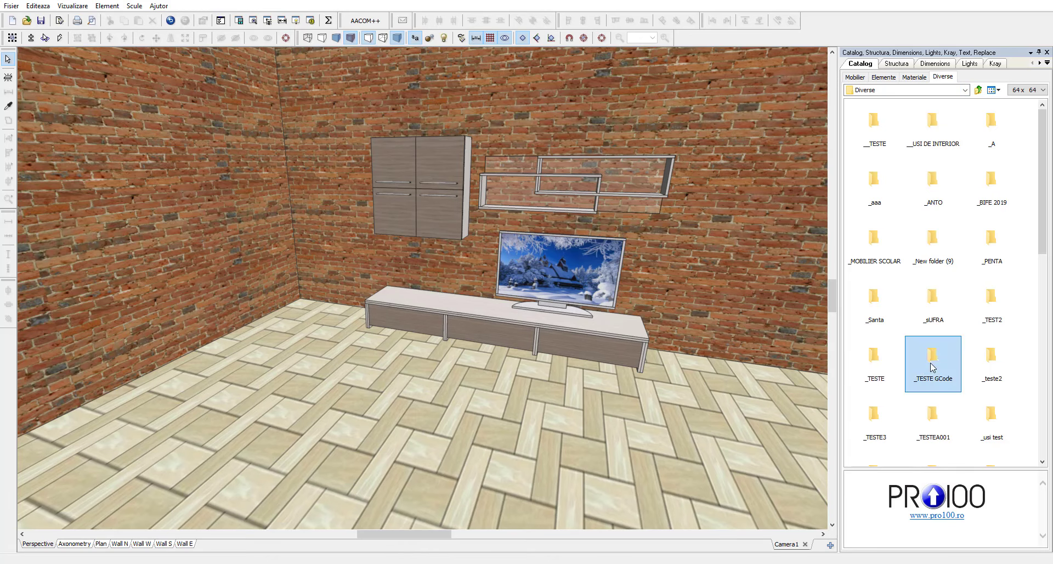
{"action": "key", "text": "c"}
{"action": "key", "text": "c"}
{"action": "double_click", "coordinate": [990, 432]}
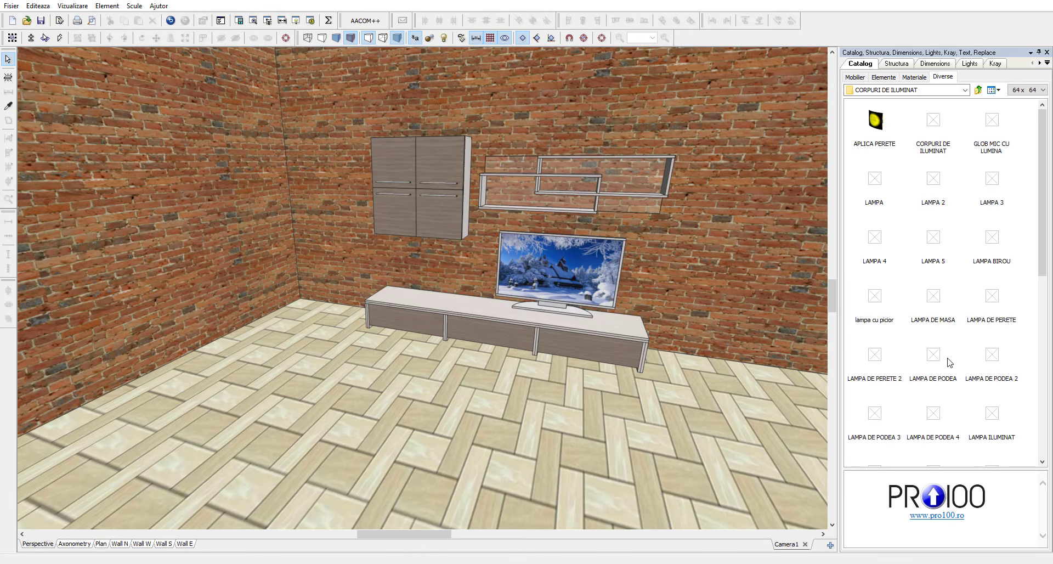
{"action": "key", "text": "s"}
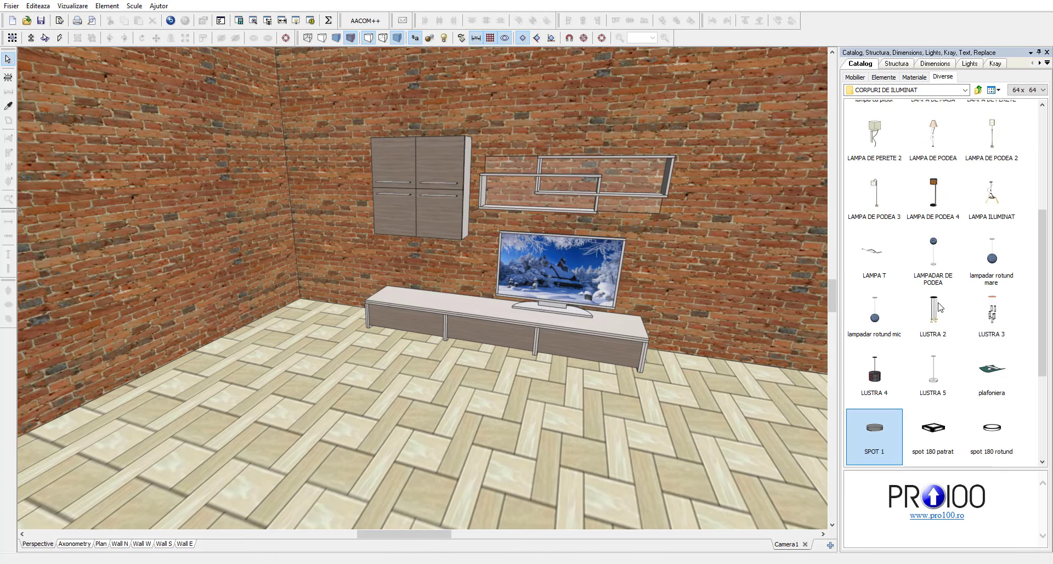
{"action": "left_click_drag", "start_coordinate": [874, 421], "coordinate": [478, 81]}
{"action": "scroll", "coordinate": [506, 106], "scroll_direction": "down", "scroll_amount": 3}
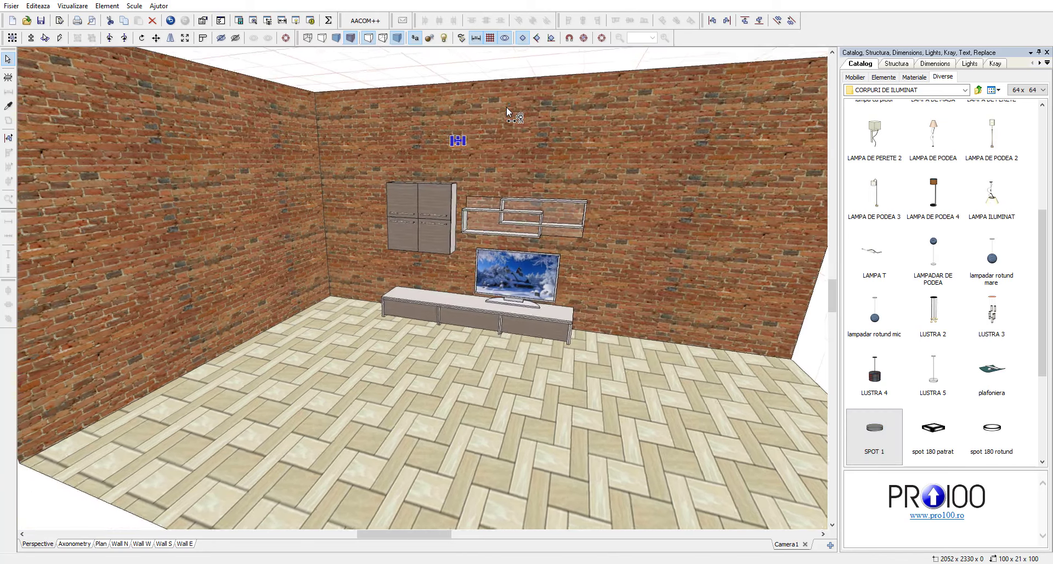
{"action": "left_click_drag", "start_coordinate": [461, 148], "coordinate": [452, 90]}
- In the plan view, move the spot in front of the cabinet's outer end and copy it to the TV bench's other end
{"action": "left_click", "coordinate": [101, 543]}
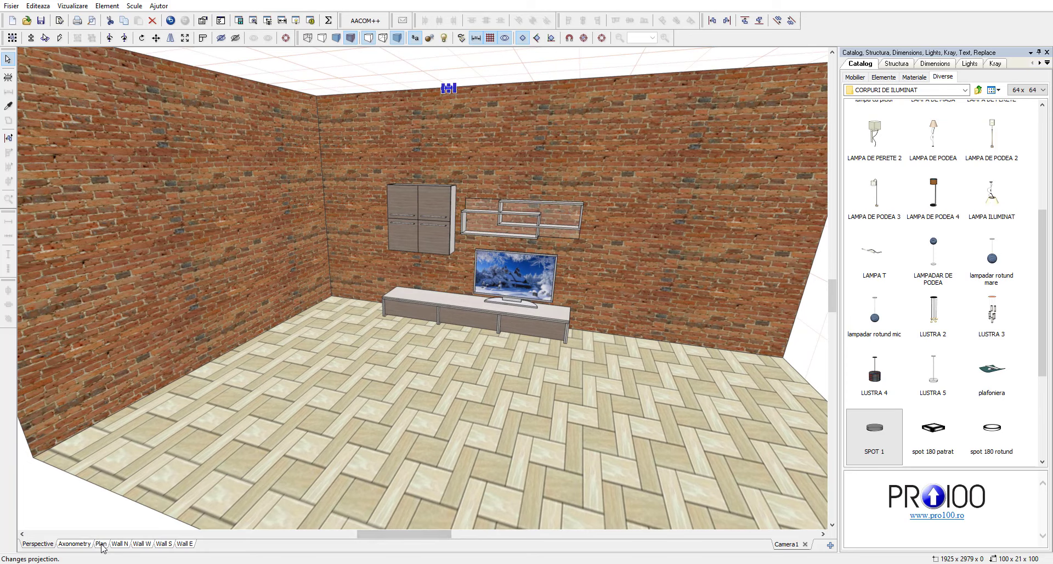
{"action": "middle_click_drag", "start_coordinate": [405, 209], "coordinate": [400, 251]}
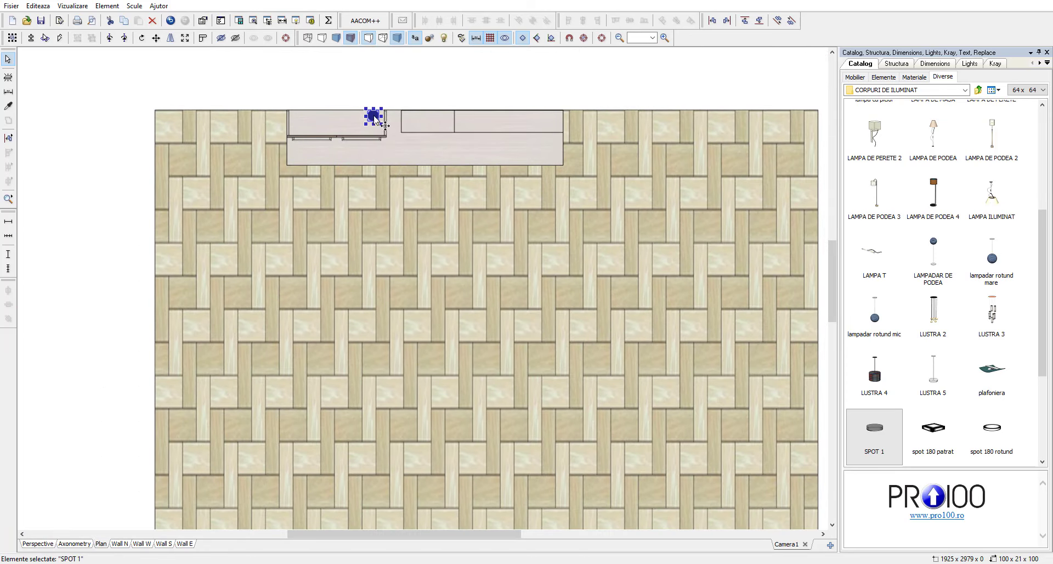
{"action": "left_click_drag", "start_coordinate": [375, 117], "coordinate": [310, 242]}
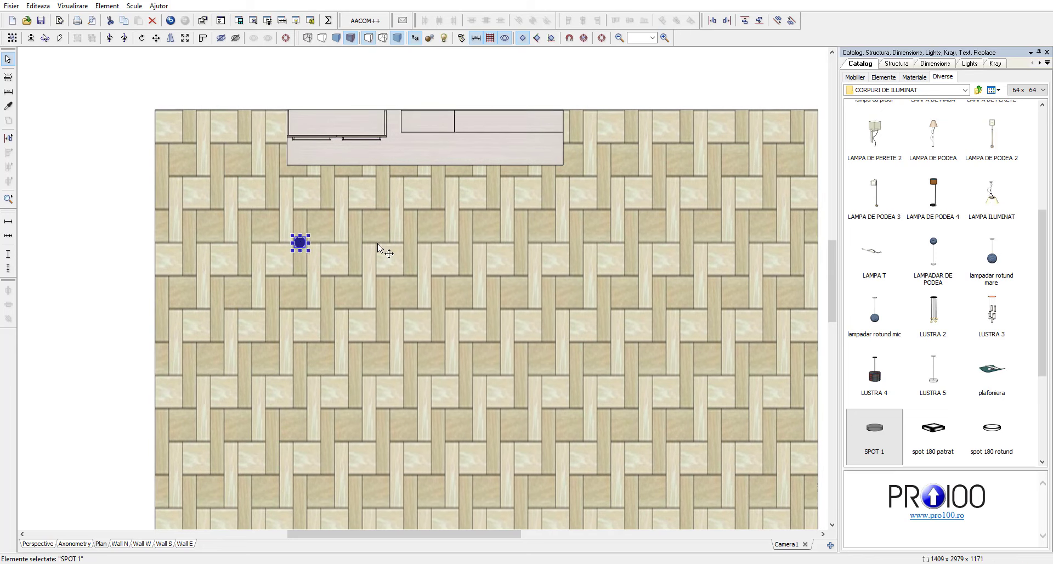
{"action": "left_click_drag", "start_coordinate": [378, 244], "coordinate": [561, 240]}
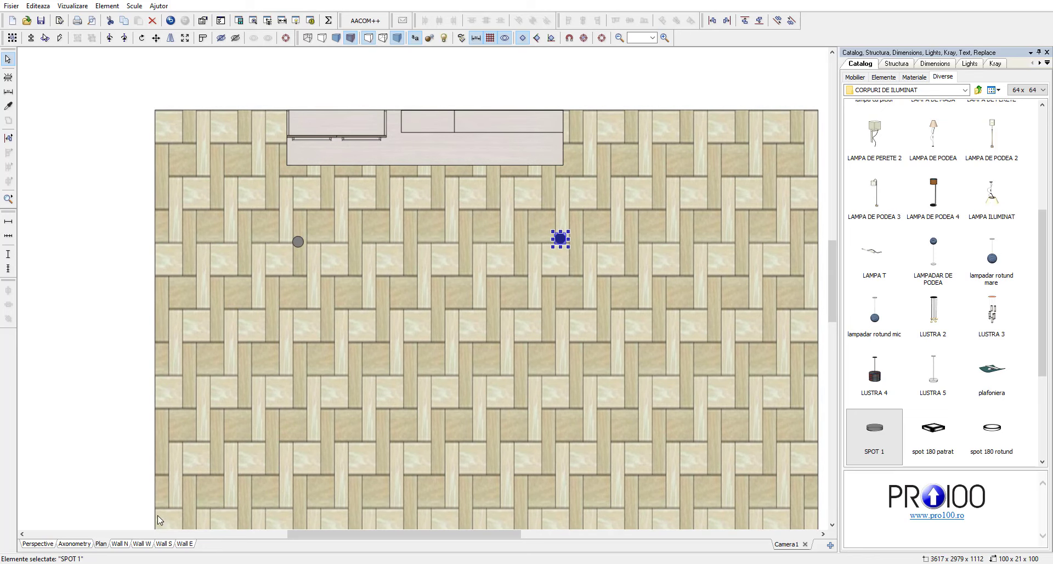
- Return to the perspective view, frame the furniture closely and turn on the lighting display
{"action": "left_click", "coordinate": [38, 543]}
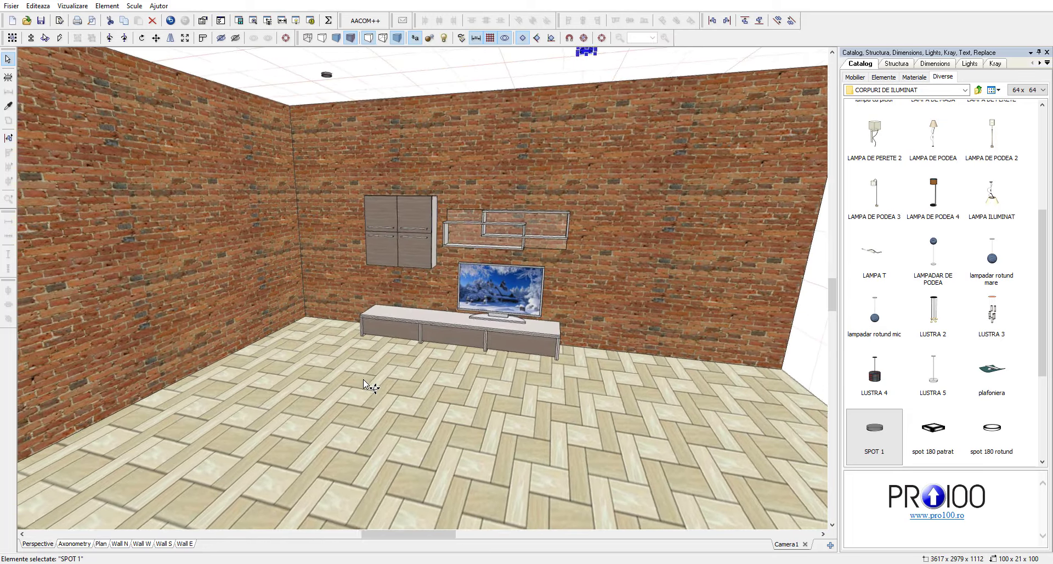
{"action": "scroll", "coordinate": [404, 355], "scroll_direction": "up", "scroll_amount": 3}
{"action": "left_click_drag", "start_coordinate": [428, 536], "coordinate": [448, 541]}
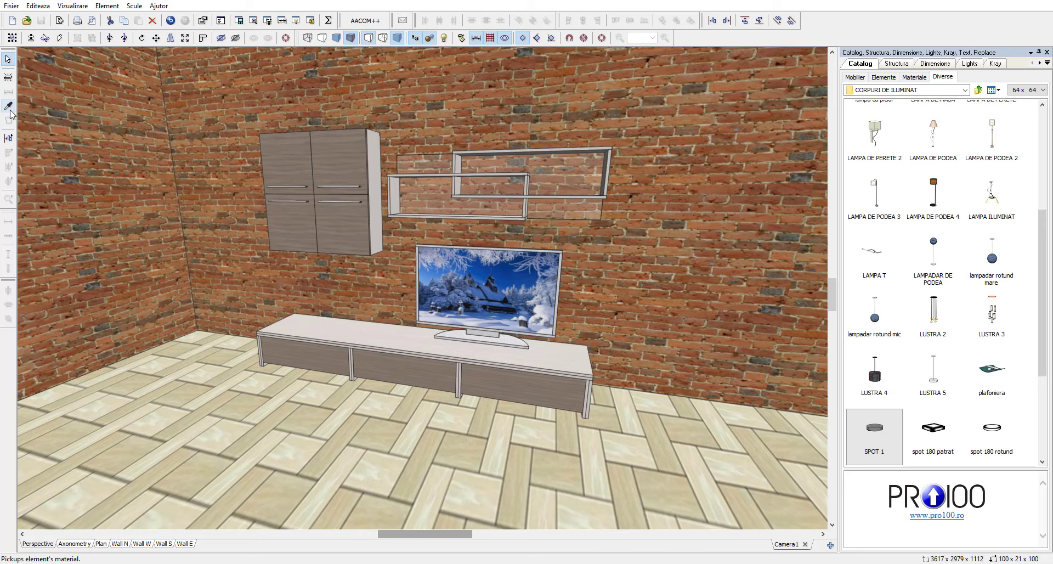
{"action": "left_click", "coordinate": [446, 40]}
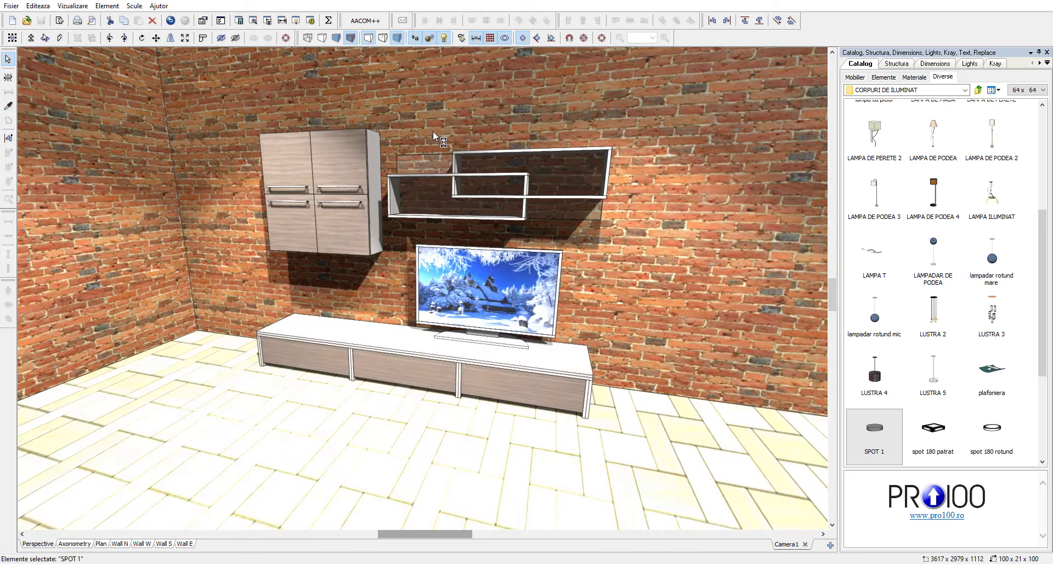
- Enable ambient occlusion and lower the intensity of the sun and camera lights
{"action": "left_click", "coordinate": [968, 63]}
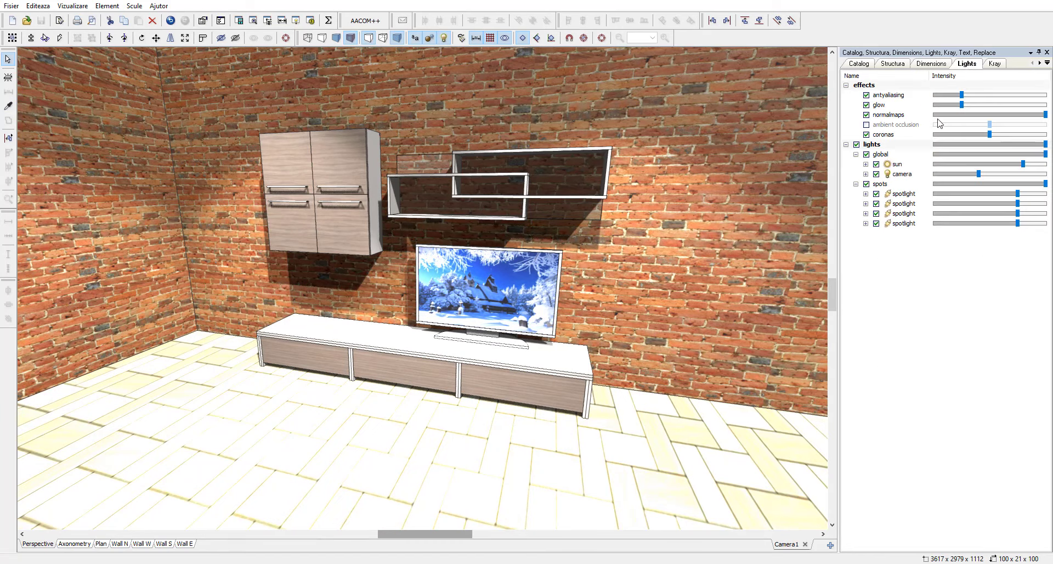
{"action": "left_click", "coordinate": [866, 125]}
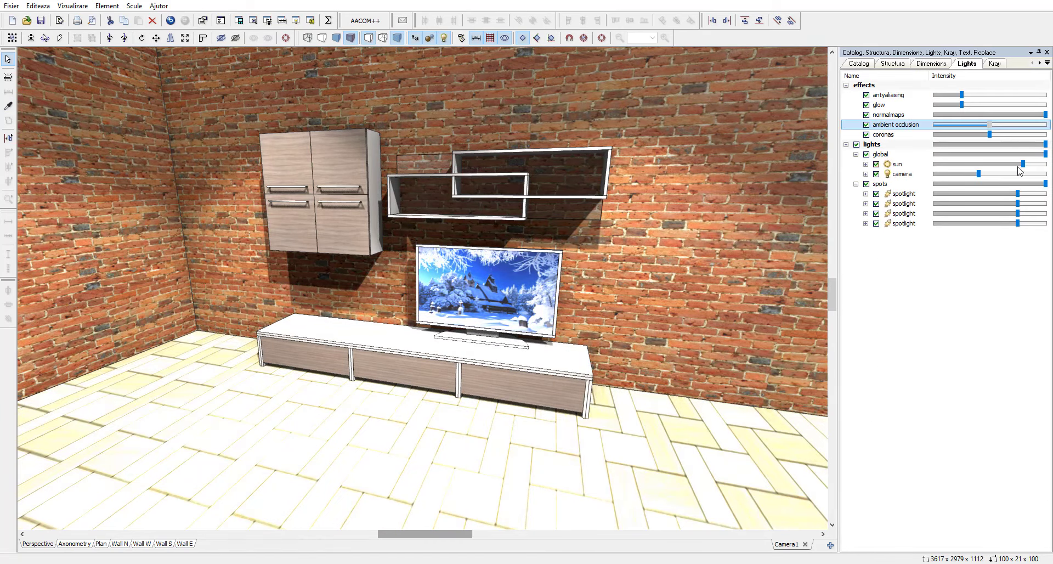
{"action": "left_click_drag", "start_coordinate": [1023, 164], "coordinate": [961, 175]}
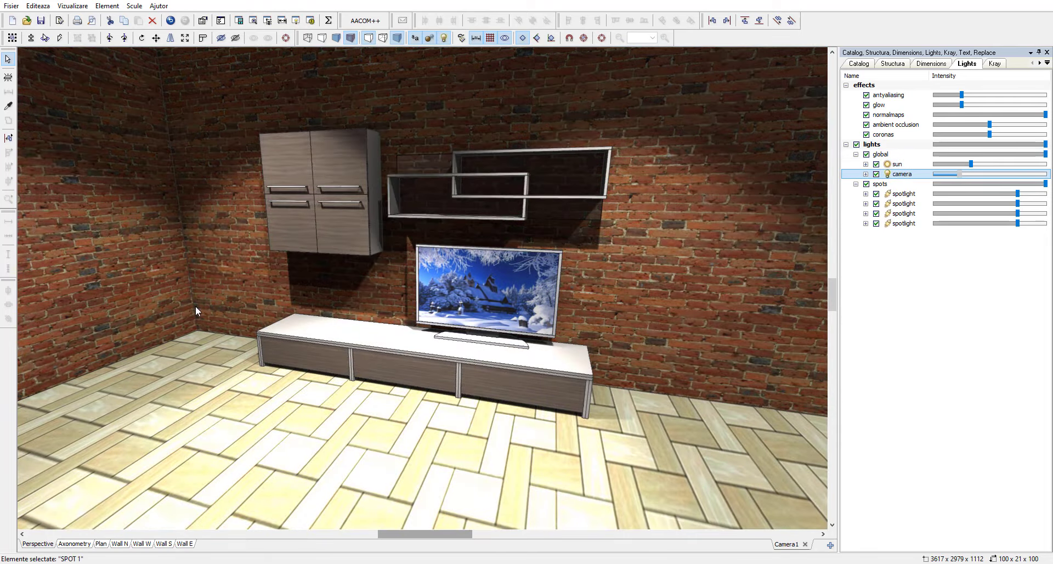
- Locate the floor's S 728 parquet in the catalog with the material picker and reduce its glossiness
{"action": "left_click", "coordinate": [8, 106]}
{"action": "left_click", "coordinate": [360, 447]}
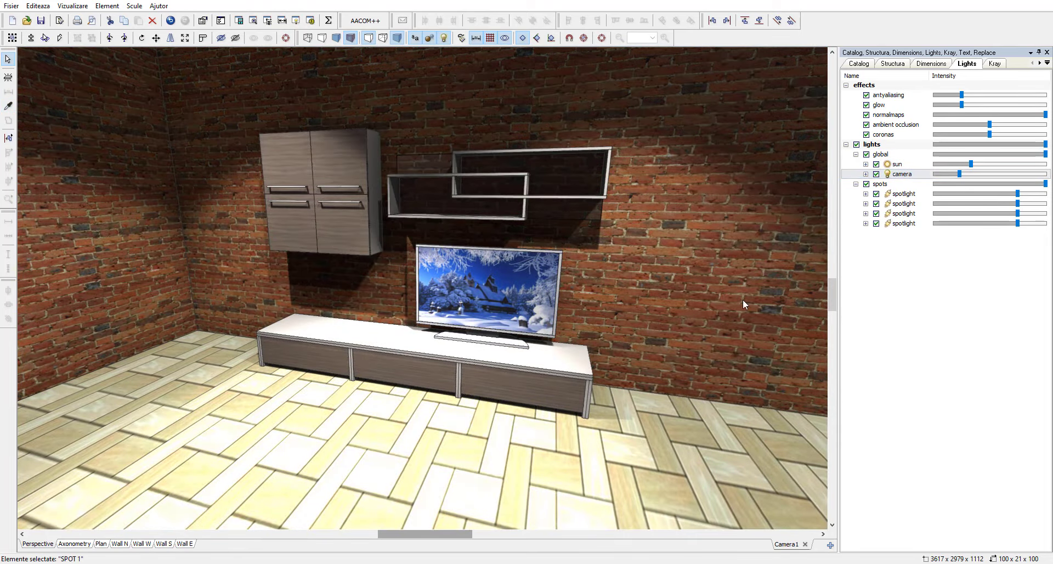
{"action": "right_click", "coordinate": [996, 426]}
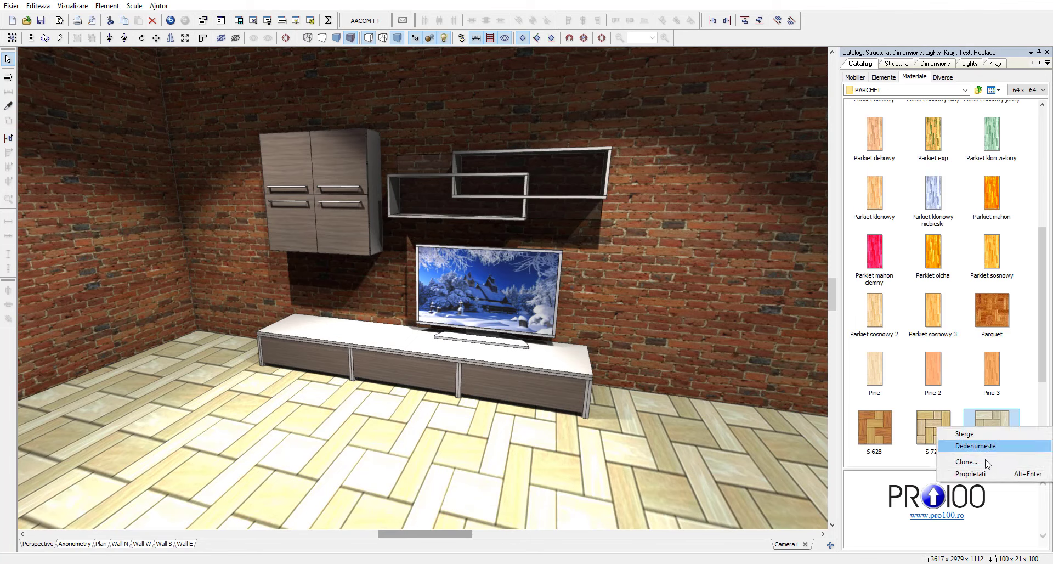
{"action": "left_click", "coordinate": [981, 473]}
{"action": "left_click", "coordinate": [459, 136]}
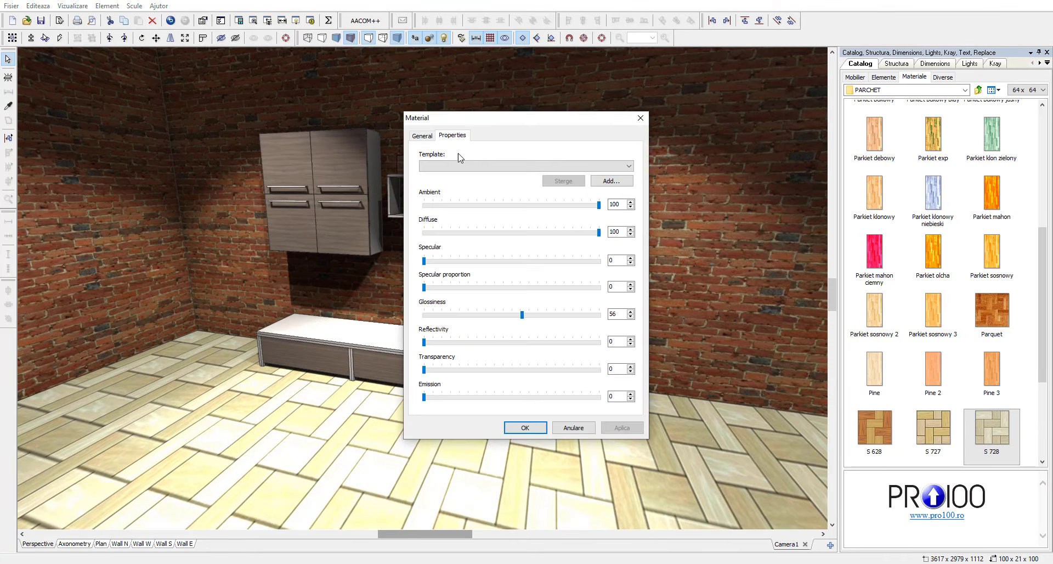
{"action": "left_click_drag", "start_coordinate": [520, 316], "coordinate": [482, 316]}
{"action": "left_click", "coordinate": [536, 425]}
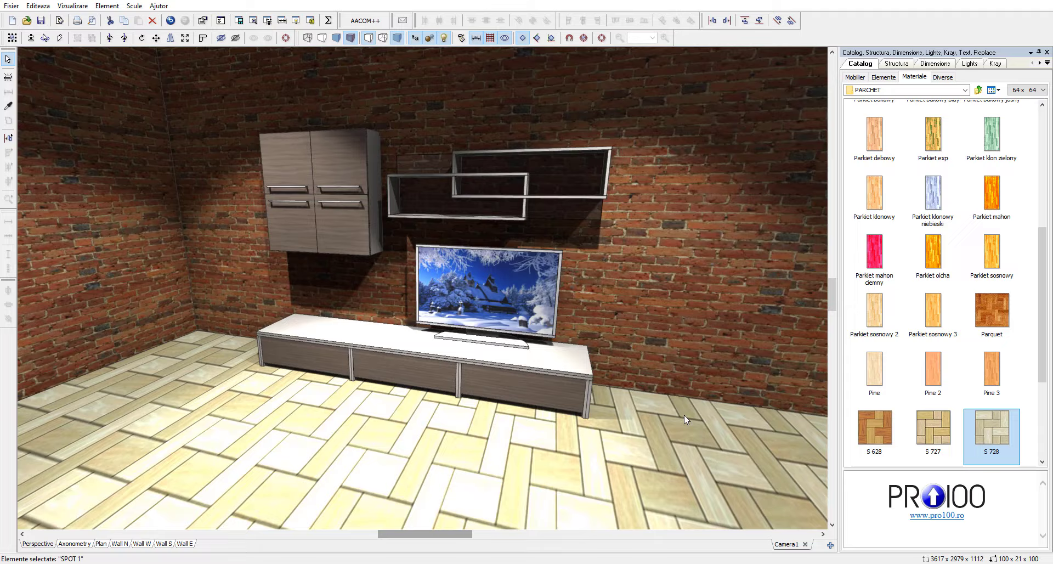
- Try the Maple blue parquet on the floor, ending with the Oak material
{"action": "right_click_drag", "start_coordinate": [684, 414], "coordinate": [710, 387]}
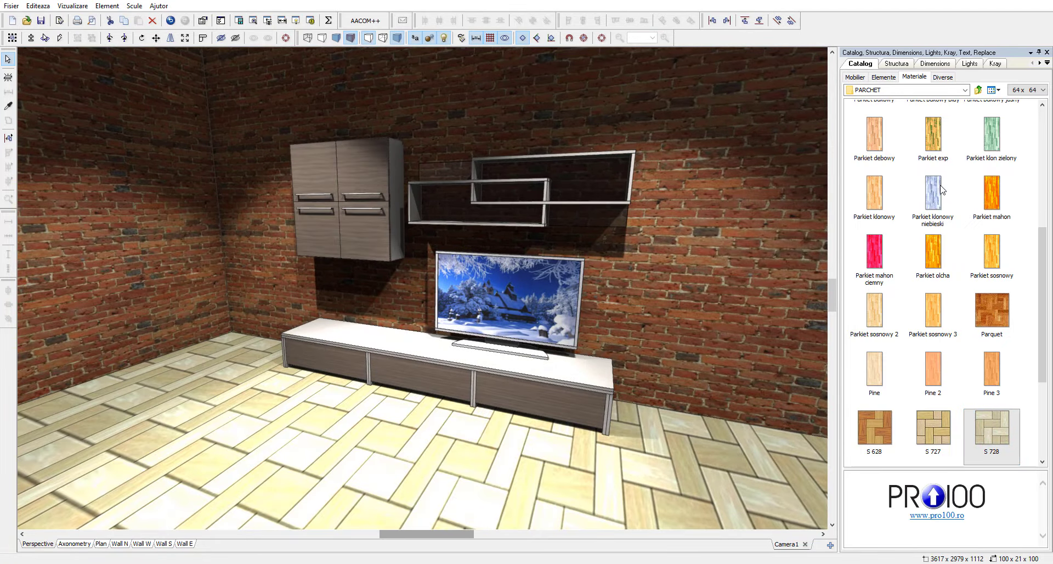
{"action": "scroll", "coordinate": [935, 219], "scroll_direction": "up", "scroll_amount": 5}
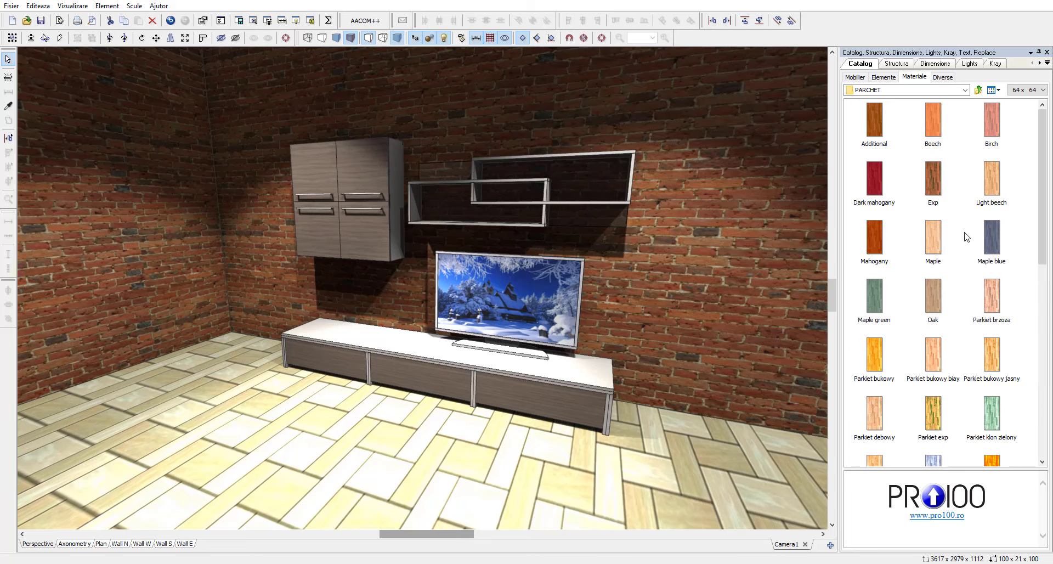
{"action": "left_click_drag", "start_coordinate": [992, 241], "coordinate": [639, 455]}
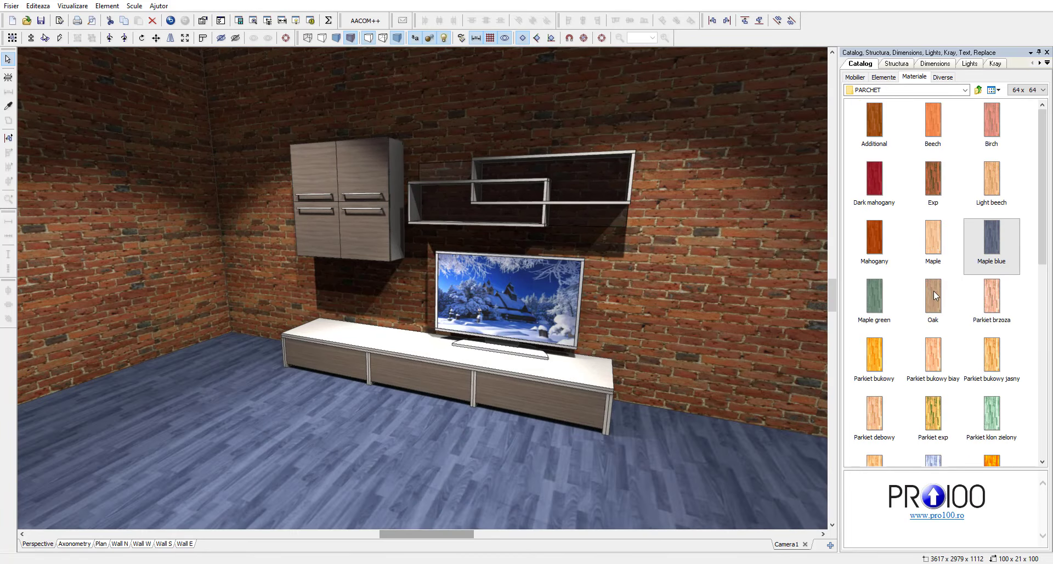
{"action": "left_click_drag", "start_coordinate": [935, 295], "coordinate": [659, 451]}
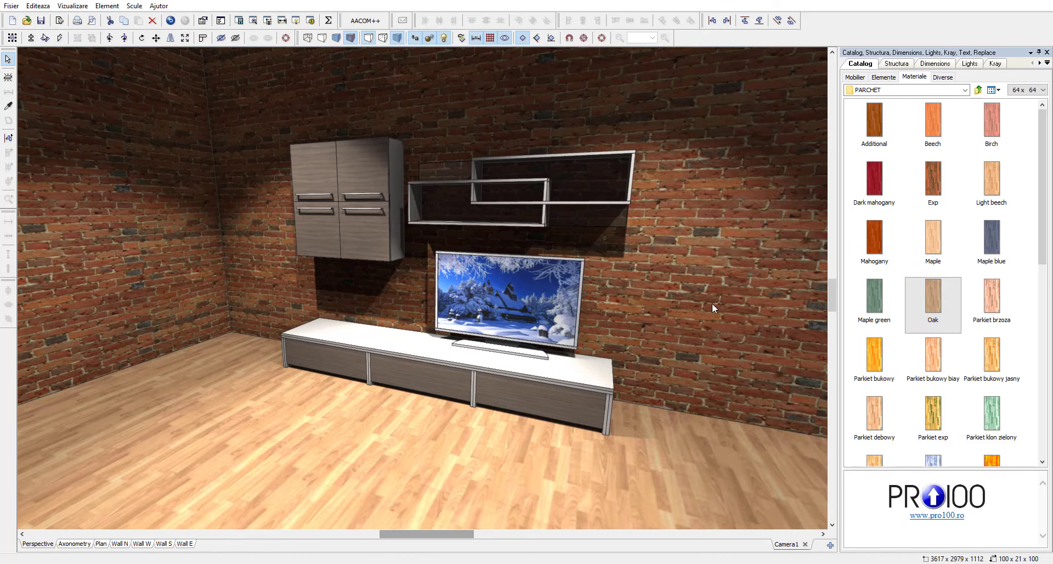
{"action": "left_click_drag", "start_coordinate": [833, 304], "coordinate": [832, 298]}
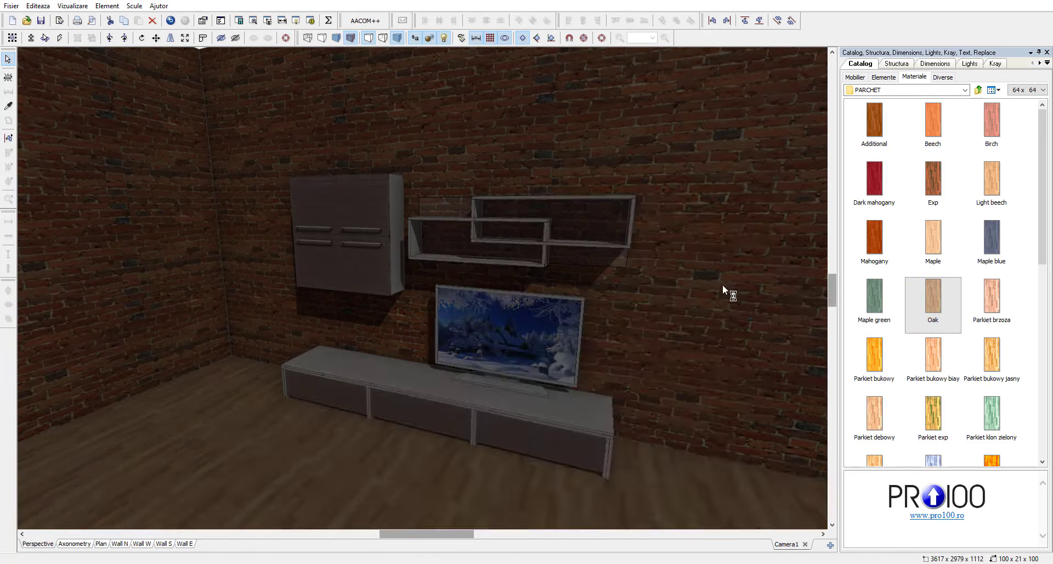
- Reframe the perspective view slightly around the lit furniture and save the project
{"action": "key", "text": "ctrl+s"}
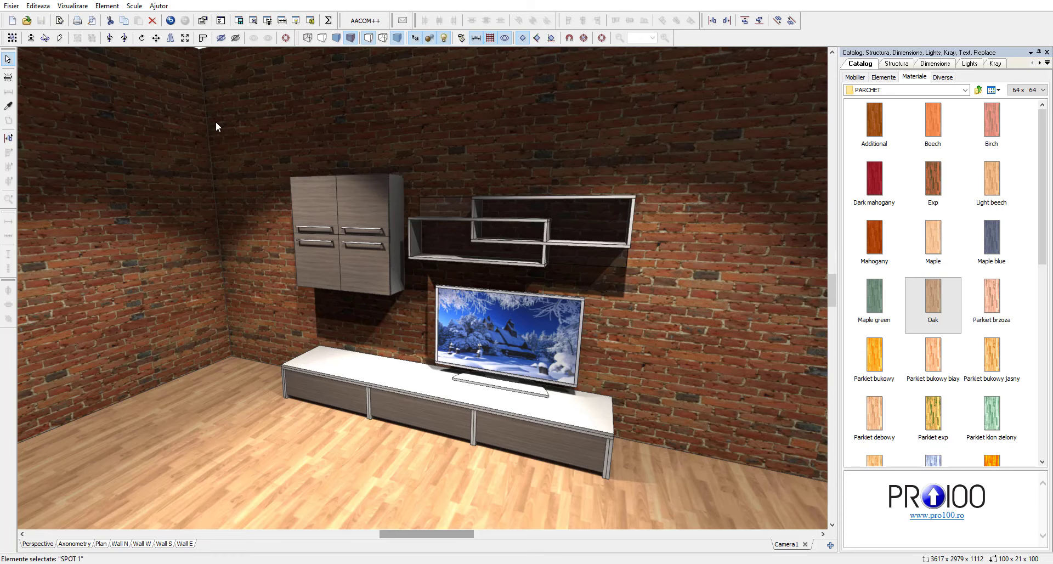
{"action": "left_click_drag", "start_coordinate": [225, 129], "coordinate": [211, 123]}
{"action": "left_click", "coordinate": [41, 22]}
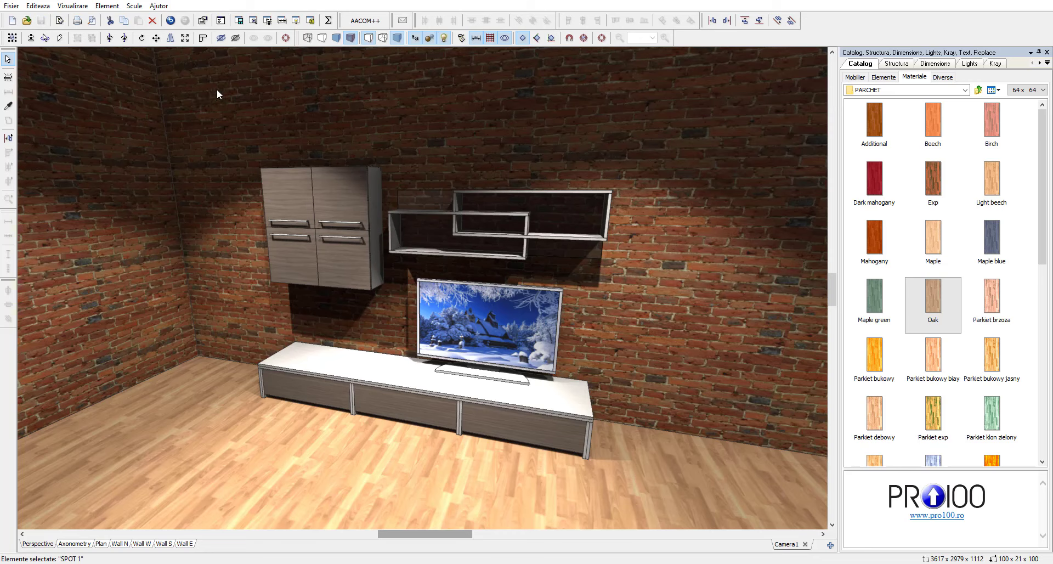
- Open a new quotation in AACOM++ and process the LIVING project into it
{"action": "left_click", "coordinate": [364, 21]}
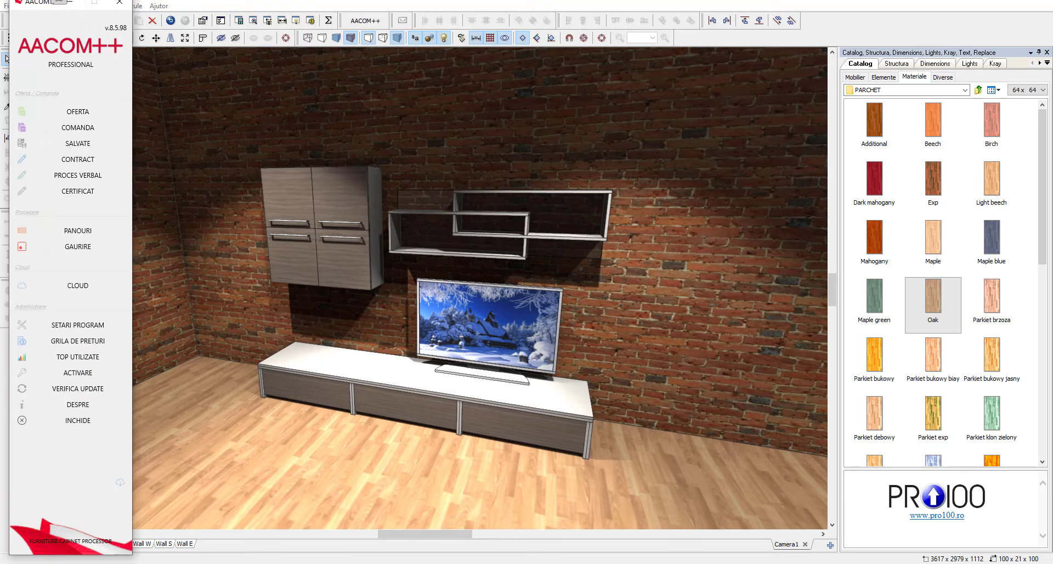
{"action": "left_click", "coordinate": [90, 113]}
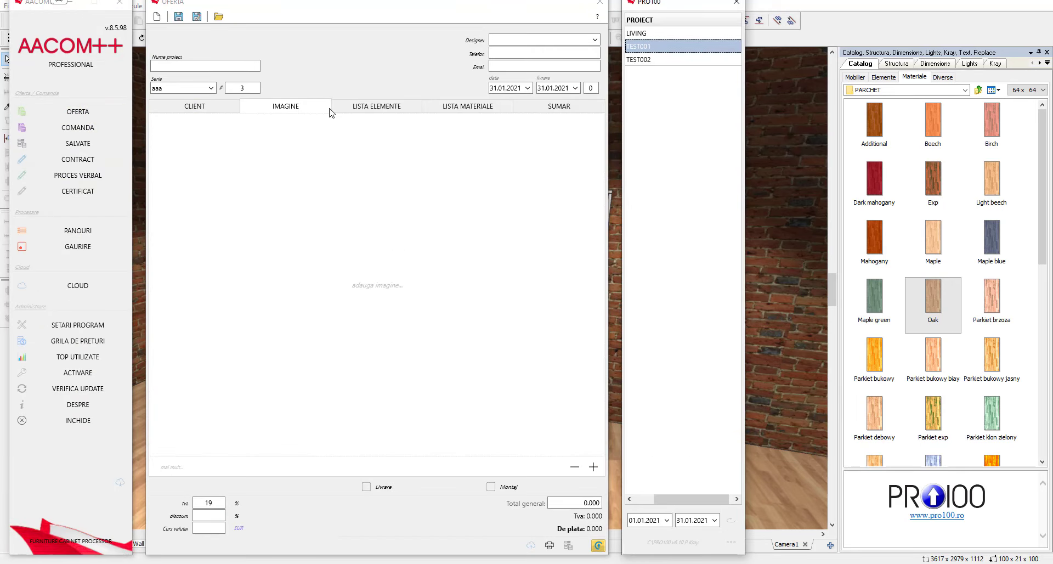
{"action": "left_click", "coordinate": [664, 34]}
{"action": "right_click", "coordinate": [665, 34]}
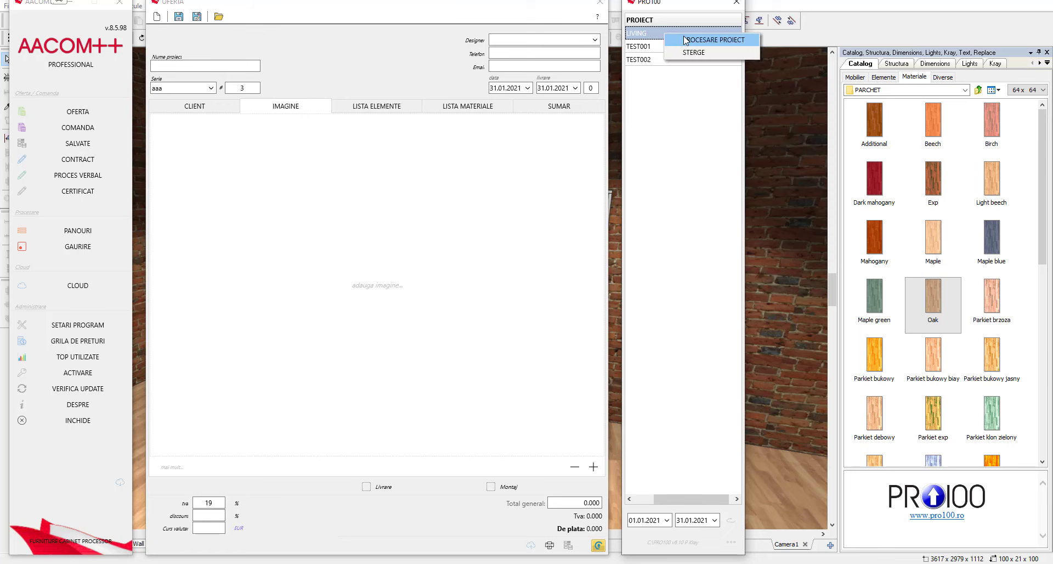
{"action": "left_click", "coordinate": [686, 37]}
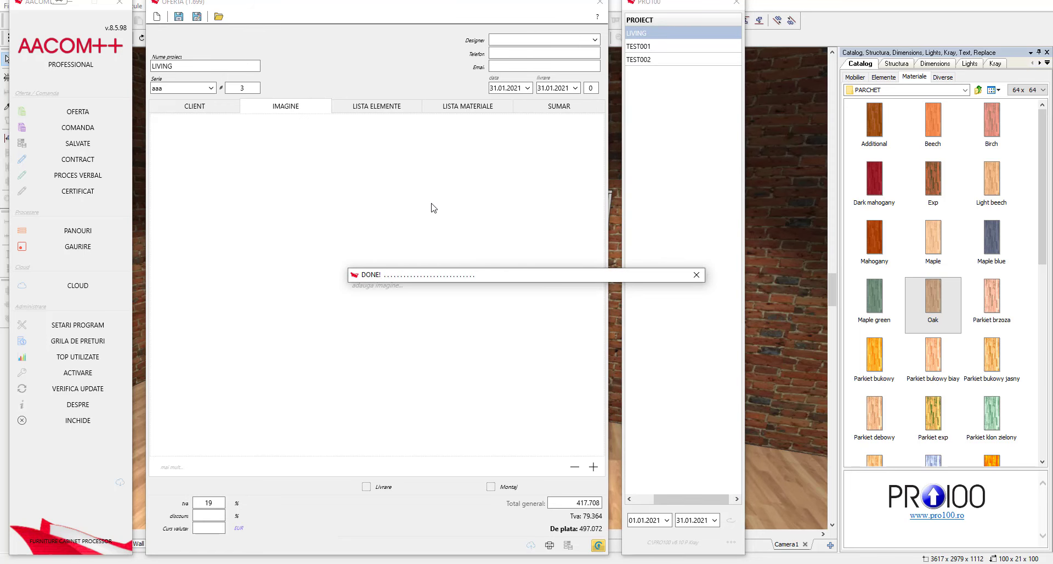
- Check the quotation's material list and image, and generate the print preview with the preselected report pages
{"action": "left_click", "coordinate": [460, 110]}
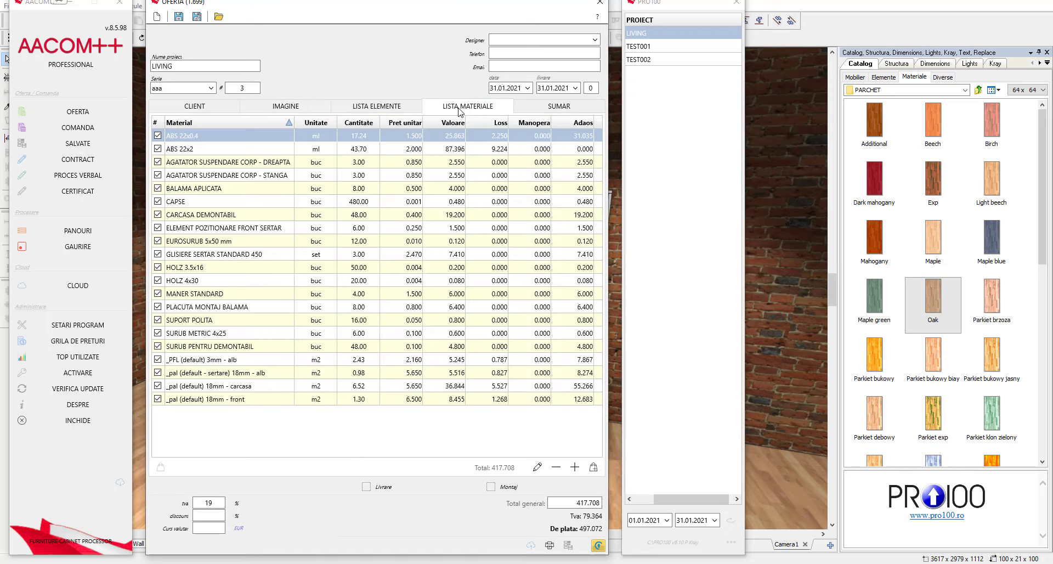
{"action": "left_click", "coordinate": [285, 106]}
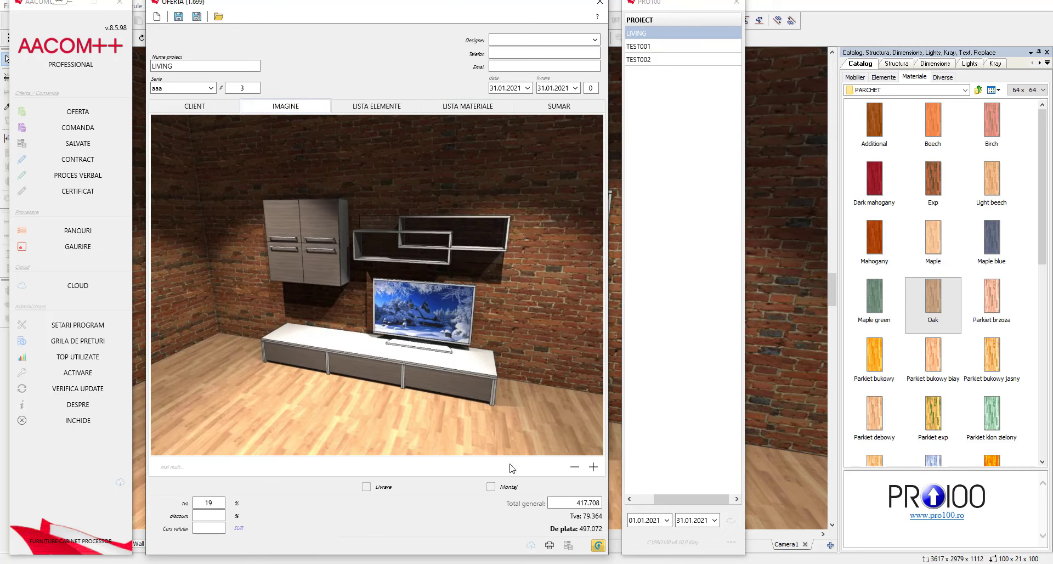
{"action": "left_click", "coordinate": [549, 545]}
{"action": "left_click", "coordinate": [579, 392]}
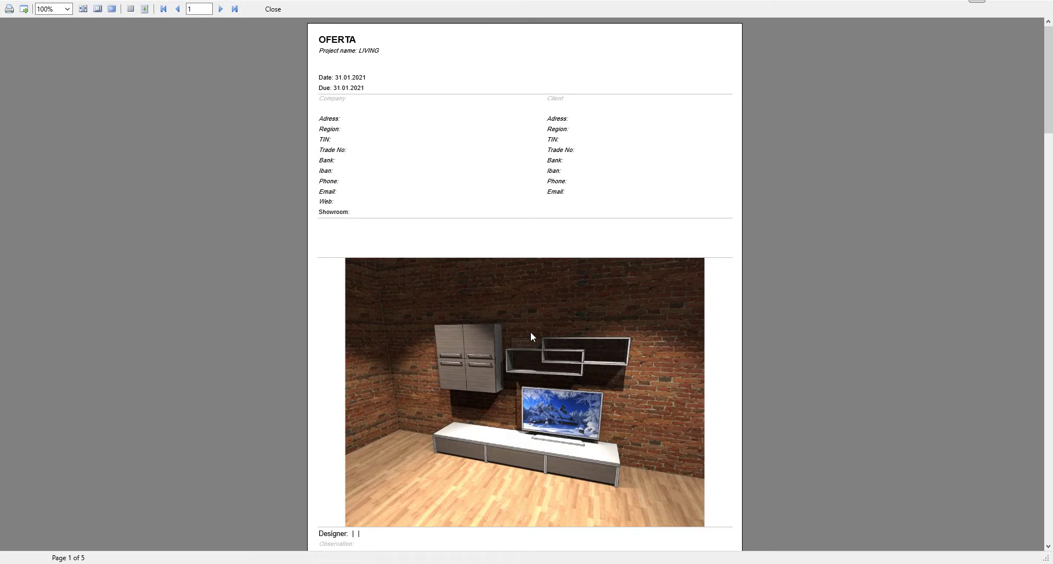
- Examine the pages of the quotation report, from the cover image through the material, calculation and purchase lists to the summary
{"action": "scroll", "coordinate": [531, 329], "scroll_direction": "down", "scroll_amount": 10}
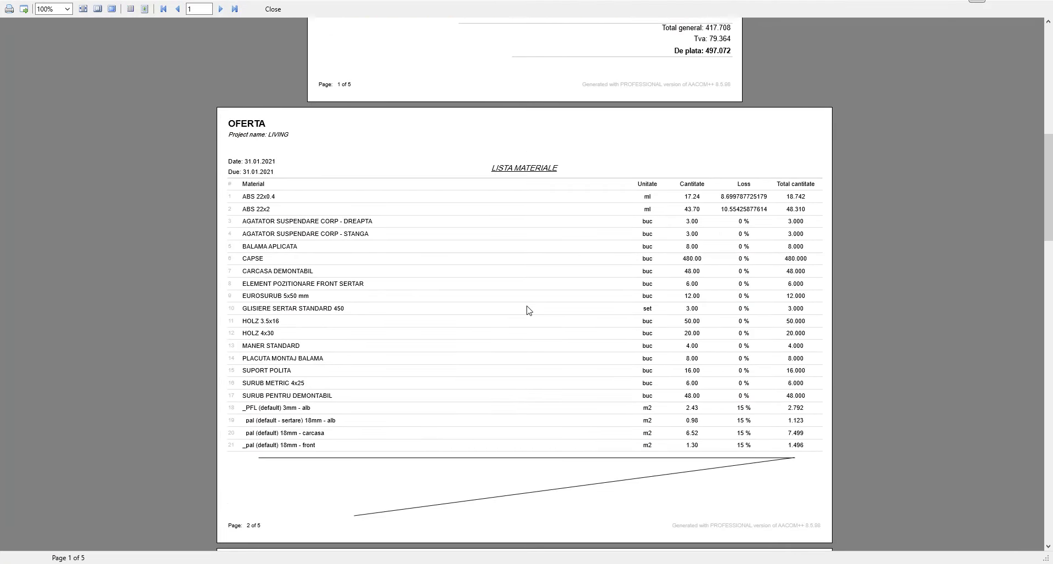
{"action": "scroll", "coordinate": [528, 310], "scroll_direction": "down", "scroll_amount": 20}
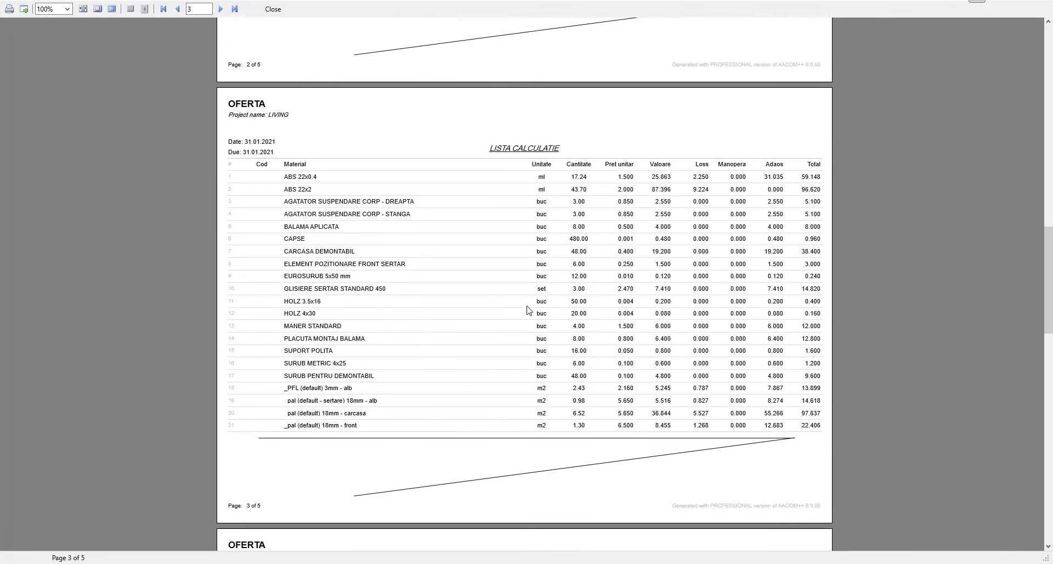
{"action": "scroll", "coordinate": [528, 310], "scroll_direction": "down", "scroll_amount": 3}
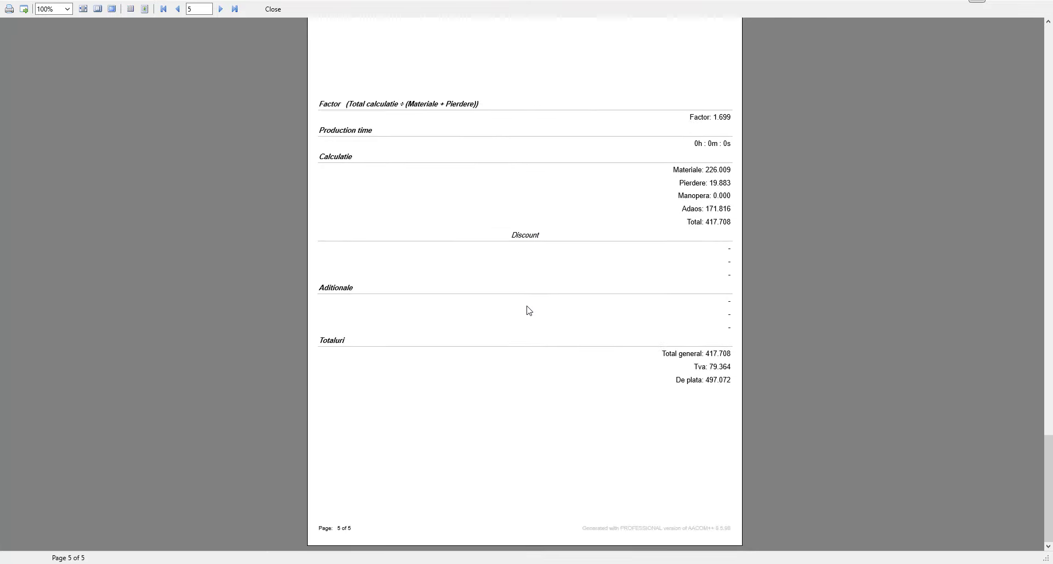
{"action": "scroll", "coordinate": [528, 310], "scroll_direction": "up", "scroll_amount": 7}
{"action": "scroll", "coordinate": [528, 310], "scroll_direction": "down", "scroll_amount": 2, "text": "ctrl"}
{"action": "scroll", "coordinate": [528, 310], "scroll_direction": "down", "scroll_amount": 3, "text": "ctrl"}
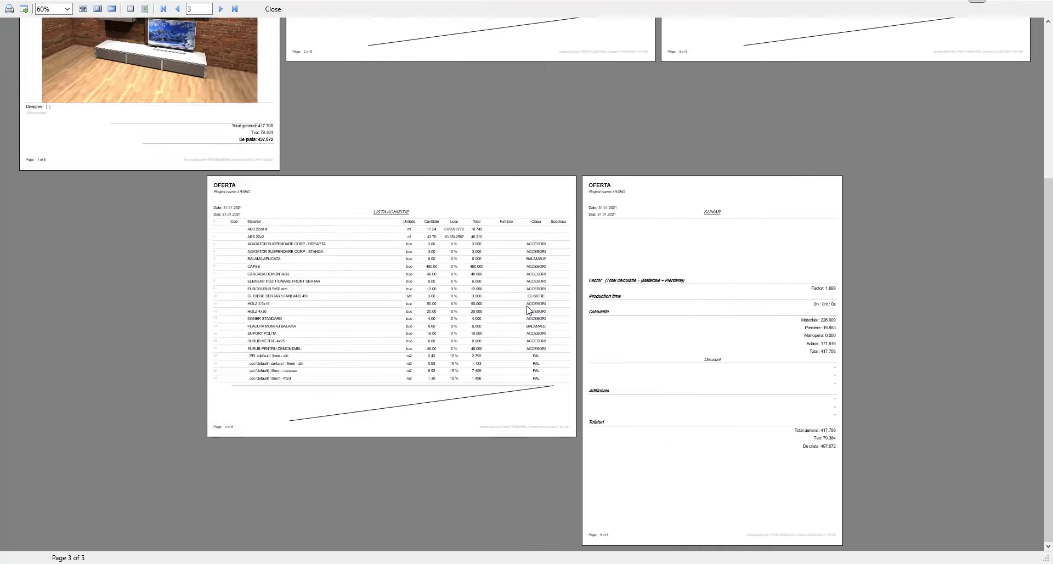
{"action": "scroll", "coordinate": [252, 212], "scroll_direction": "up", "scroll_amount": 4, "text": "ctrl"}
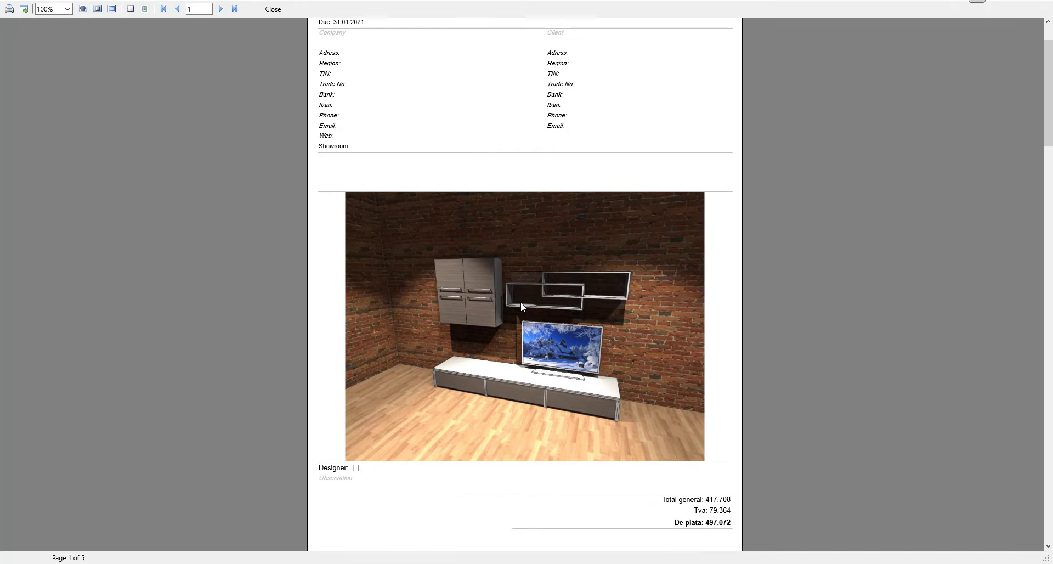
{"action": "scroll", "coordinate": [529, 255], "scroll_direction": "down", "scroll_amount": 4, "text": "ctrl"}
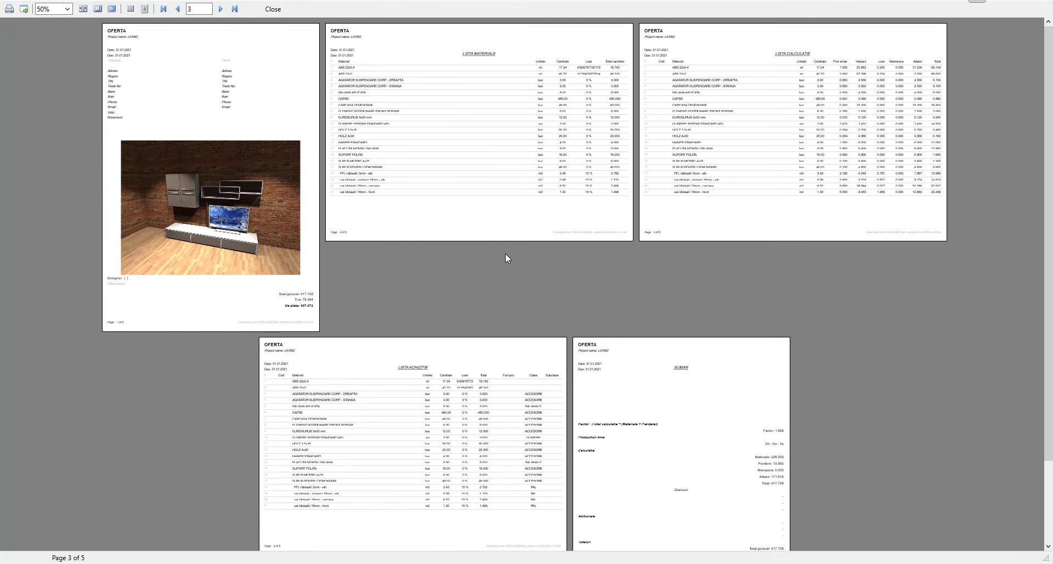
- Close the report preview, the report page selection and the quotation window
{"action": "left_click", "coordinate": [281, 8]}
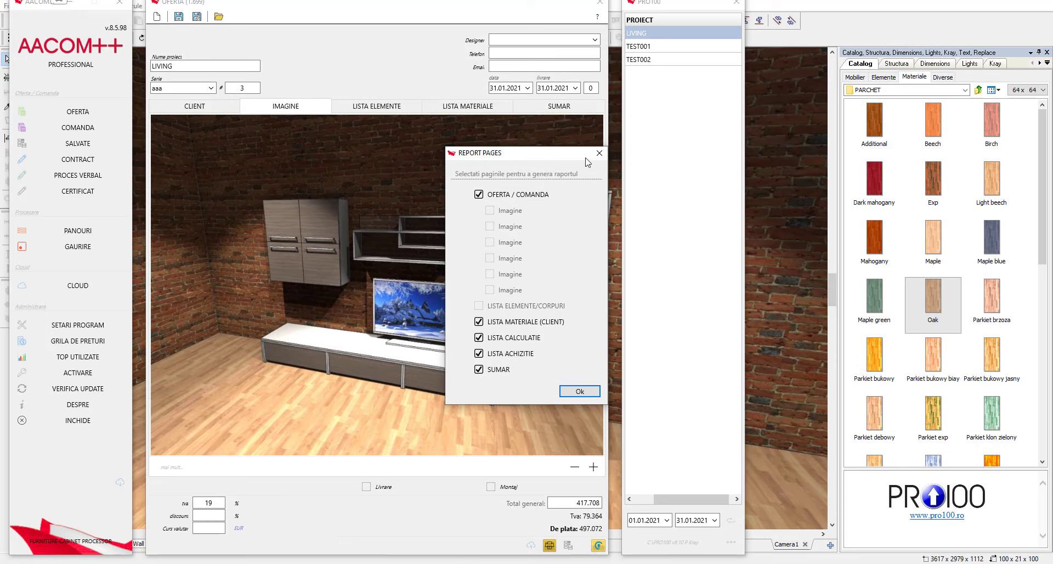
{"action": "left_click", "coordinate": [599, 153]}
{"action": "left_click", "coordinate": [599, 2]}
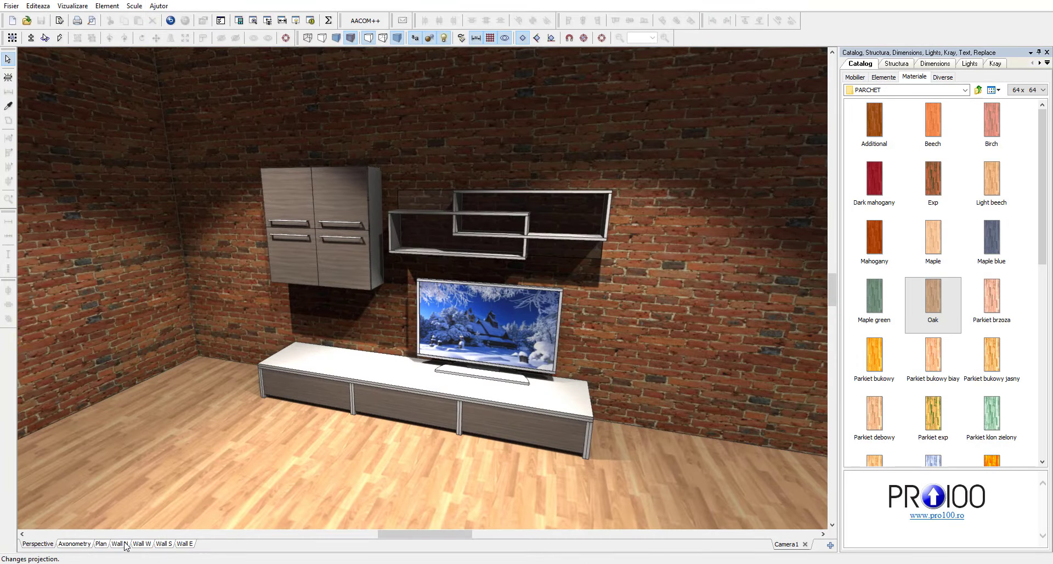
- Show the Wall N elevation as a wireframe with the lighting effects turned off
{"action": "left_click", "coordinate": [121, 543]}
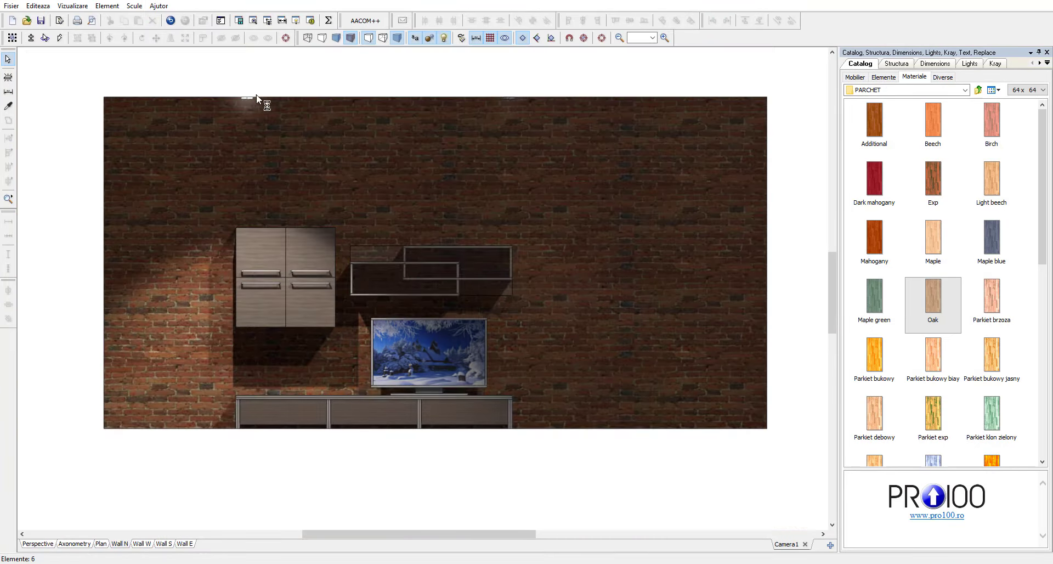
{"action": "left_click", "coordinate": [431, 38]}
{"action": "left_click", "coordinate": [443, 39]}
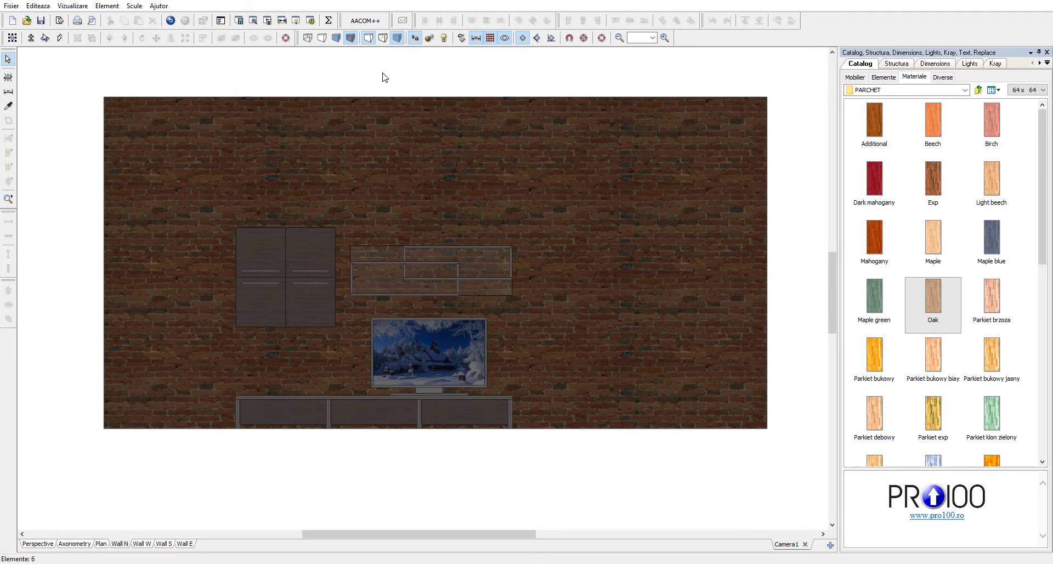
{"action": "left_click", "coordinate": [322, 38]}
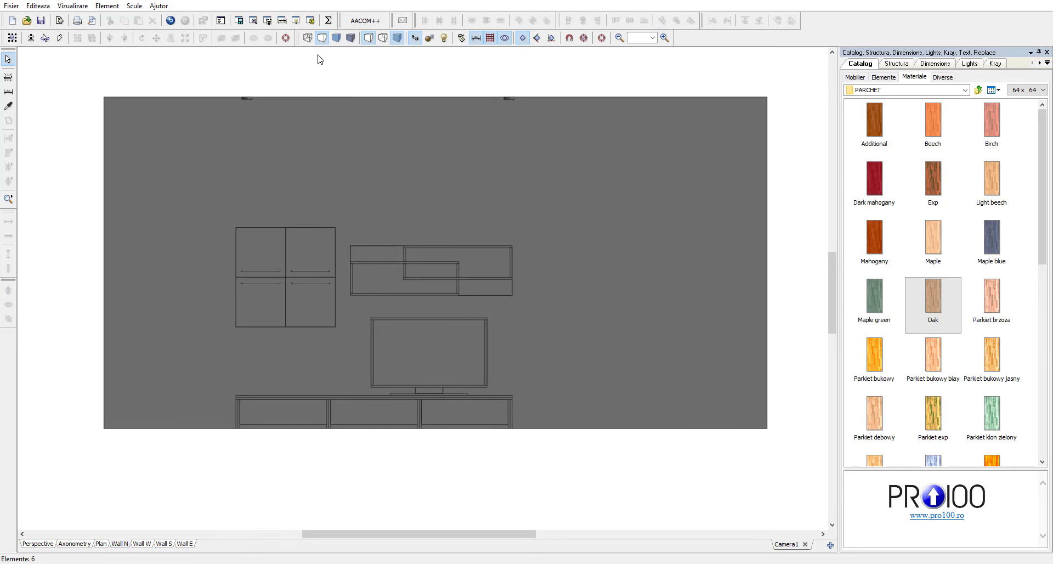
{"action": "left_click", "coordinate": [308, 38]}
{"action": "scroll", "coordinate": [385, 179], "scroll_direction": "up", "scroll_amount": 2}
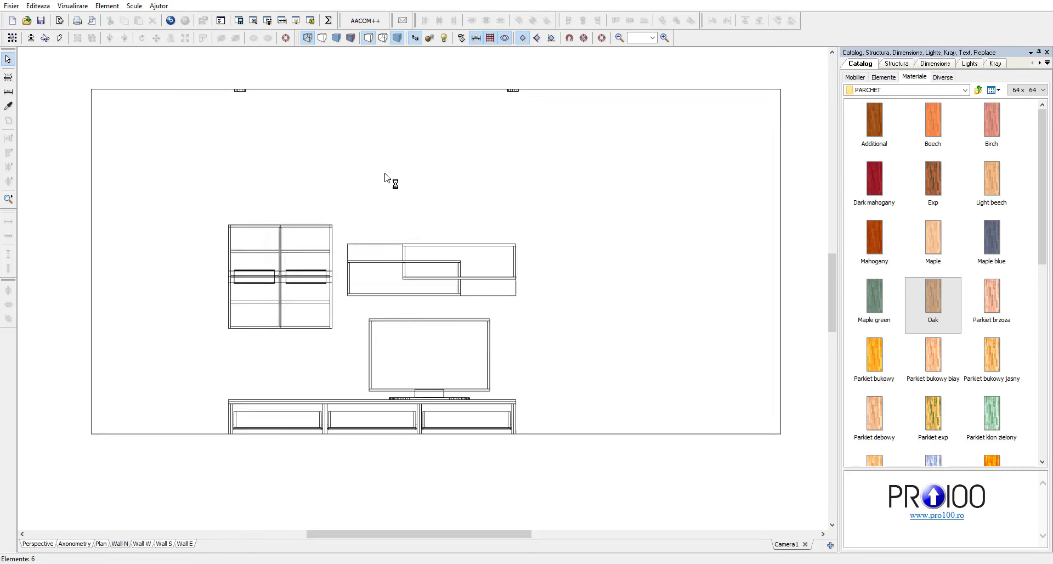
- Add width and height dimensions to the four-door wall cabinet
{"action": "left_click", "coordinate": [260, 248]}
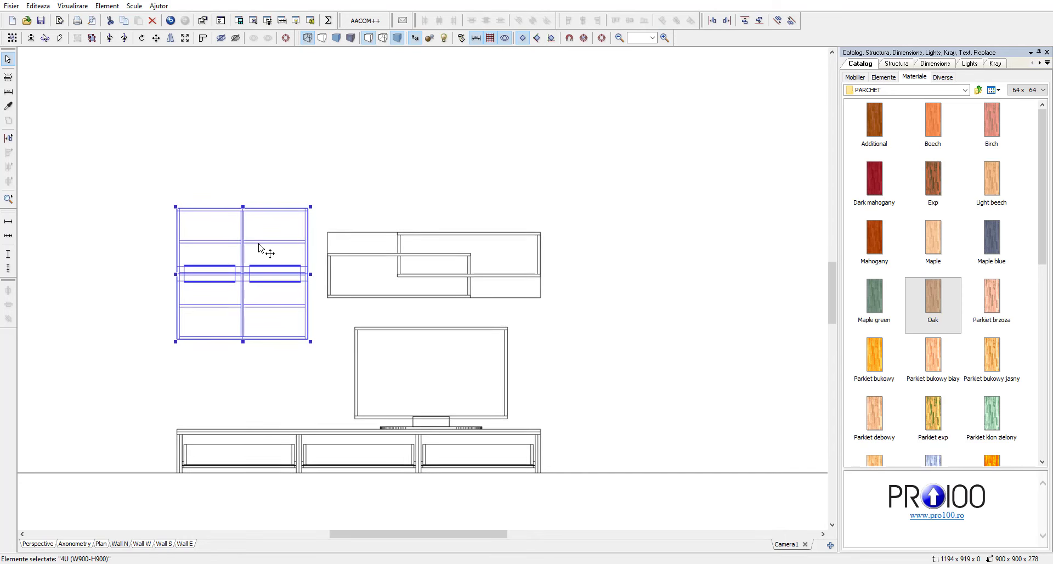
{"action": "left_click", "coordinate": [9, 225]}
{"action": "left_click", "coordinate": [9, 254]}
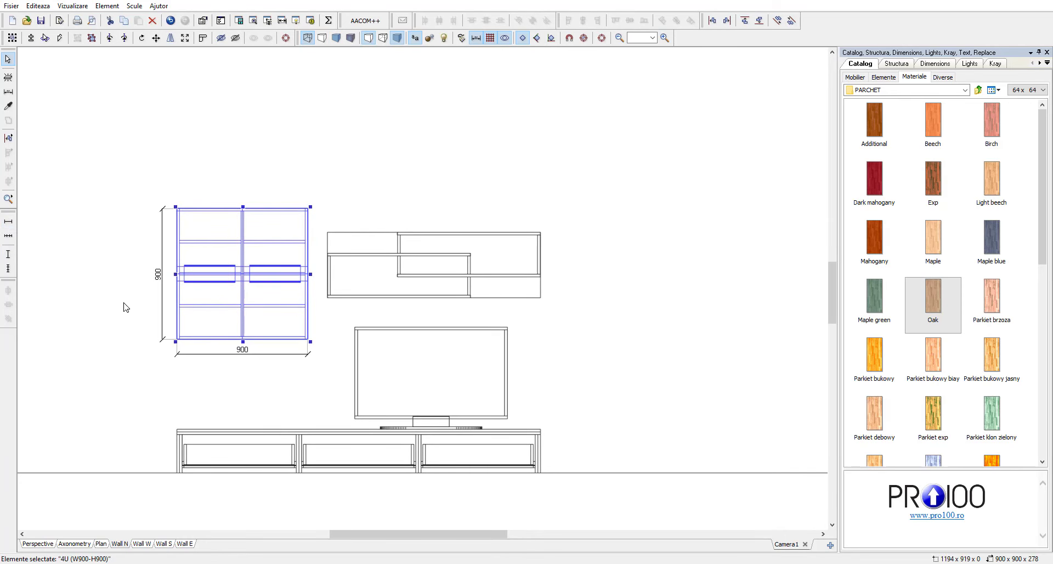
{"action": "left_click", "coordinate": [135, 312]}
- Add width and height dimensions to the suspended open shelf above the TV
{"action": "left_click", "coordinate": [419, 275]}
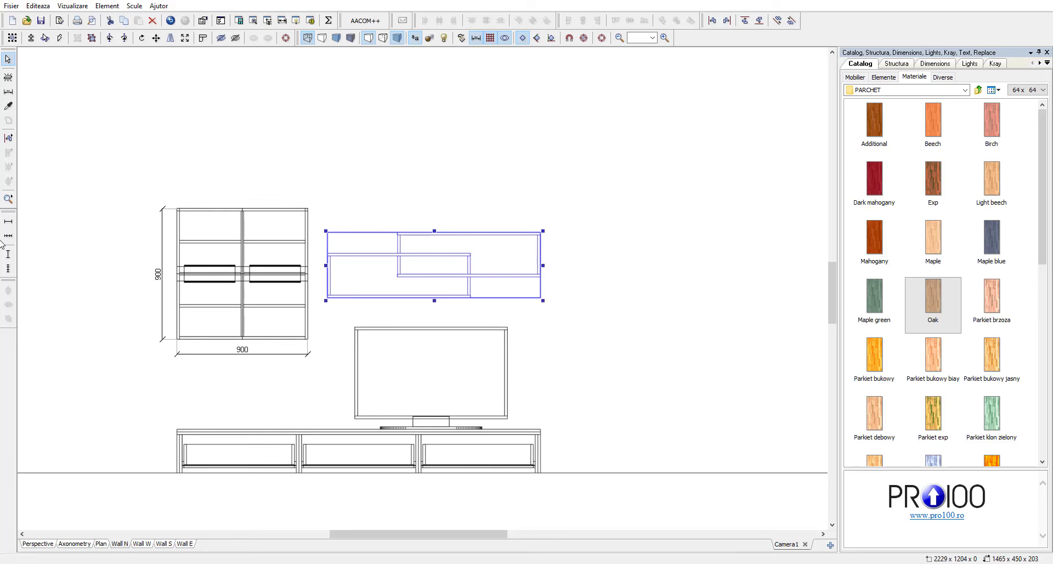
{"action": "left_click", "coordinate": [8, 223]}
{"action": "left_click", "coordinate": [8, 254]}
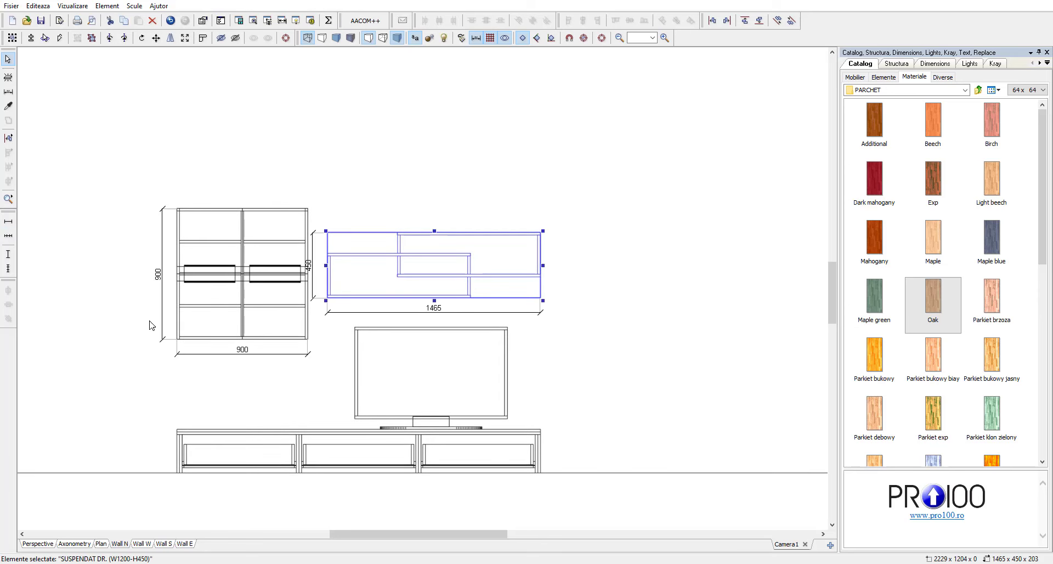
{"action": "left_click", "coordinate": [296, 393]}
- Add width and height dimensions to the low three-drawer TV unit
{"action": "left_click", "coordinate": [352, 448]}
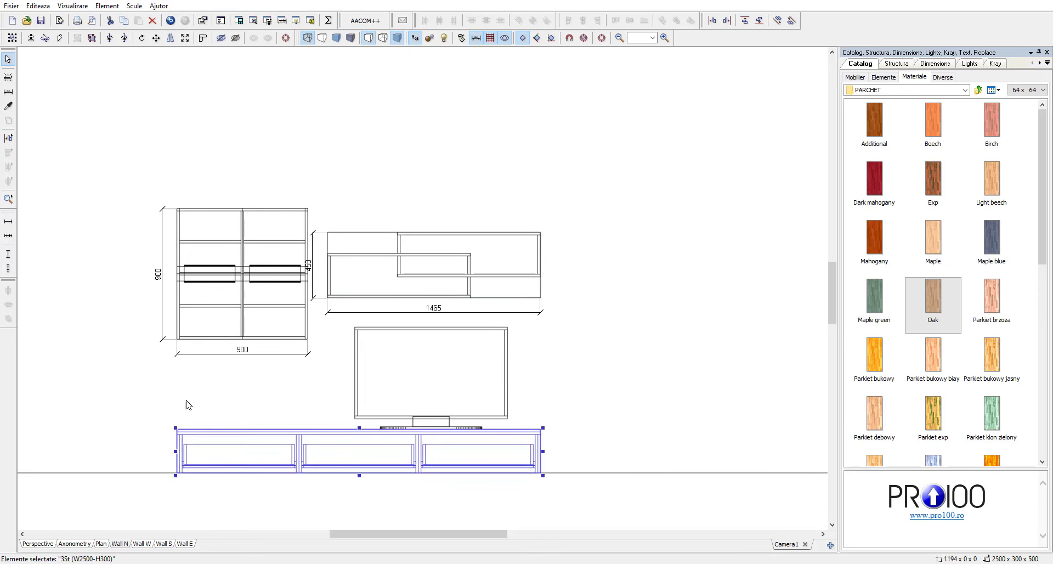
{"action": "left_click", "coordinate": [9, 222]}
{"action": "left_click", "coordinate": [9, 255]}
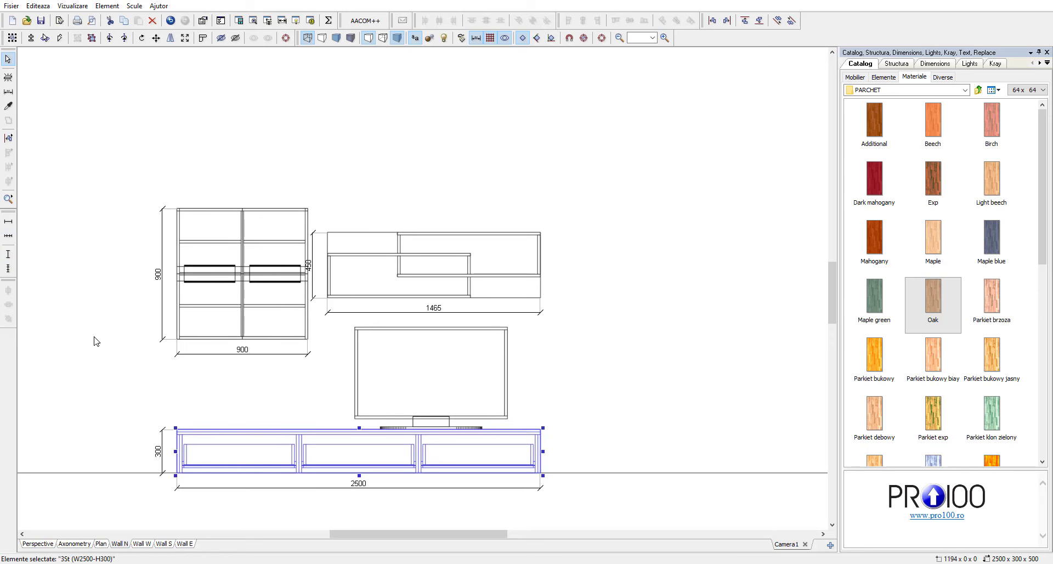
{"action": "left_click", "coordinate": [84, 307]}
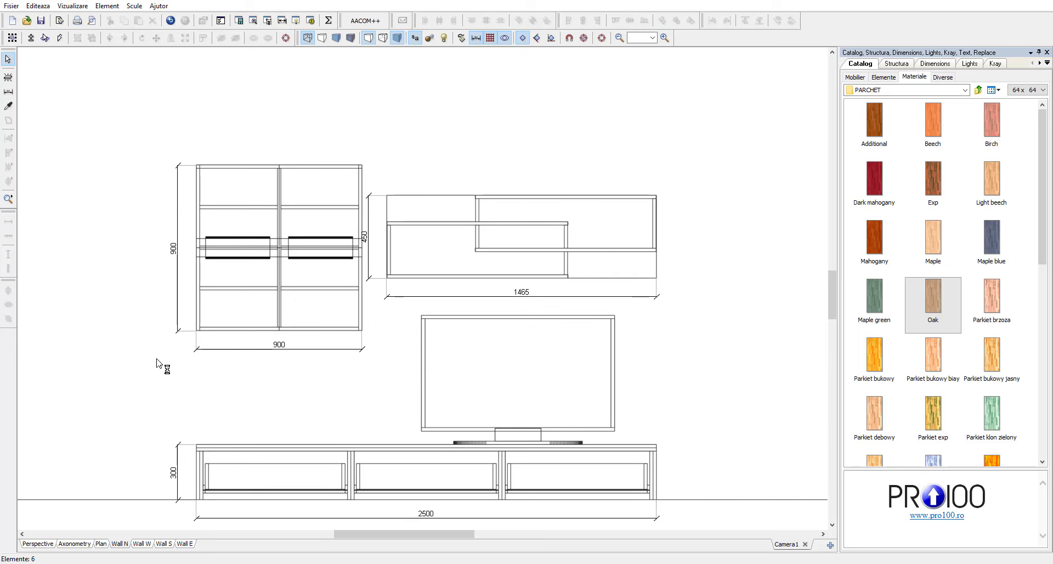
- Hide the TV so it is only faintly drawn, and frame the dimensioned furniture closely
{"action": "left_click", "coordinate": [444, 350]}
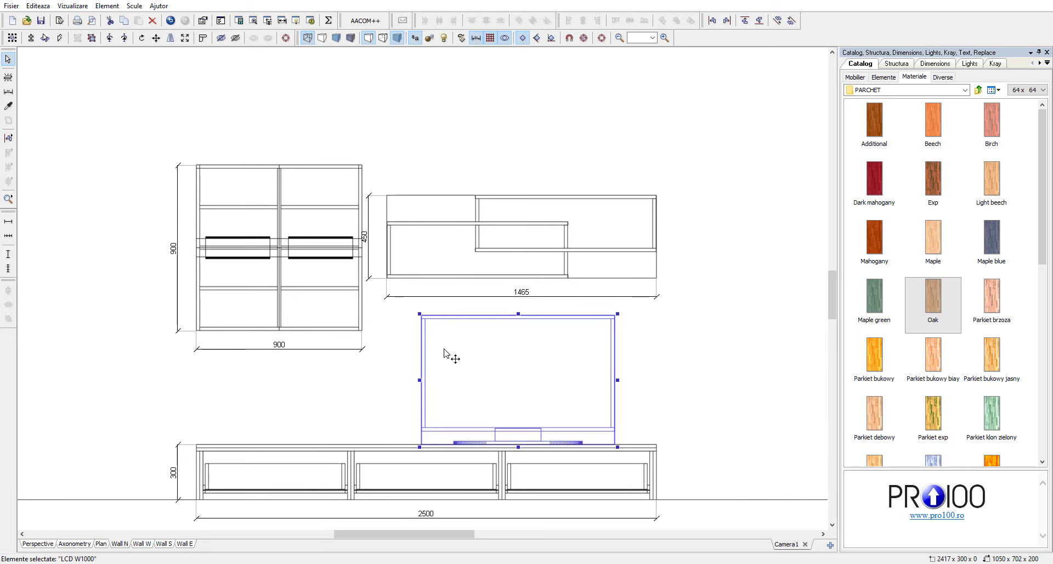
{"action": "left_click", "coordinate": [227, 39]}
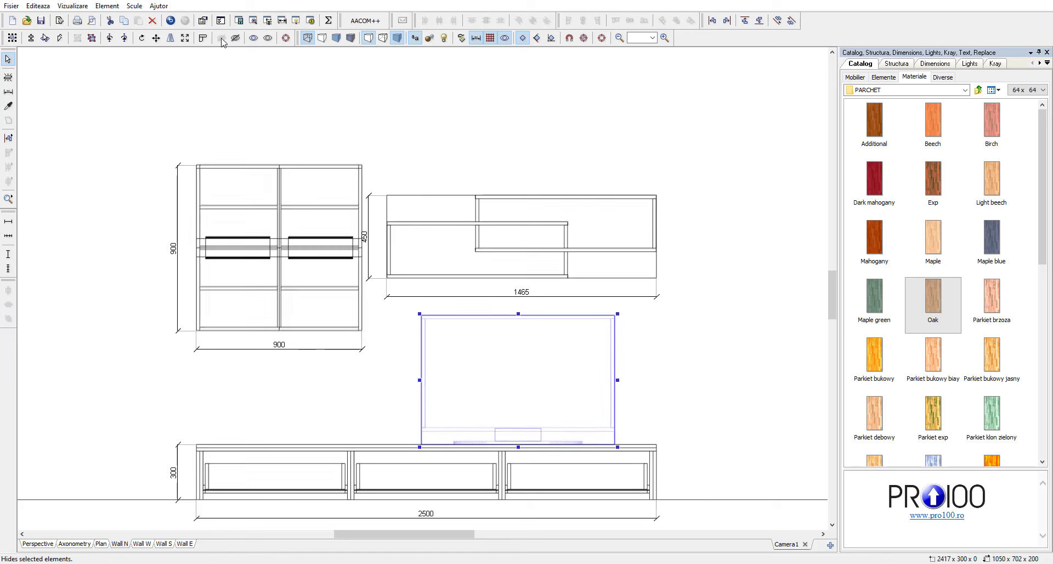
{"action": "left_click", "coordinate": [455, 141]}
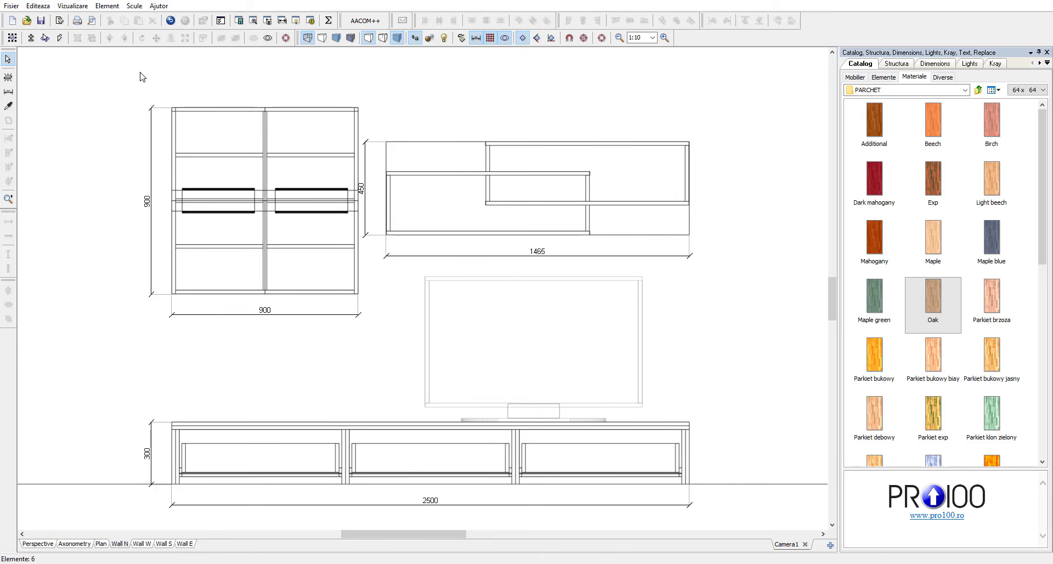
- Export the dimensioned elevation as a JPG image named ANEXA1 in the ANEXE folder, sized 1471 by 879
{"action": "left_click", "coordinate": [11, 6]}
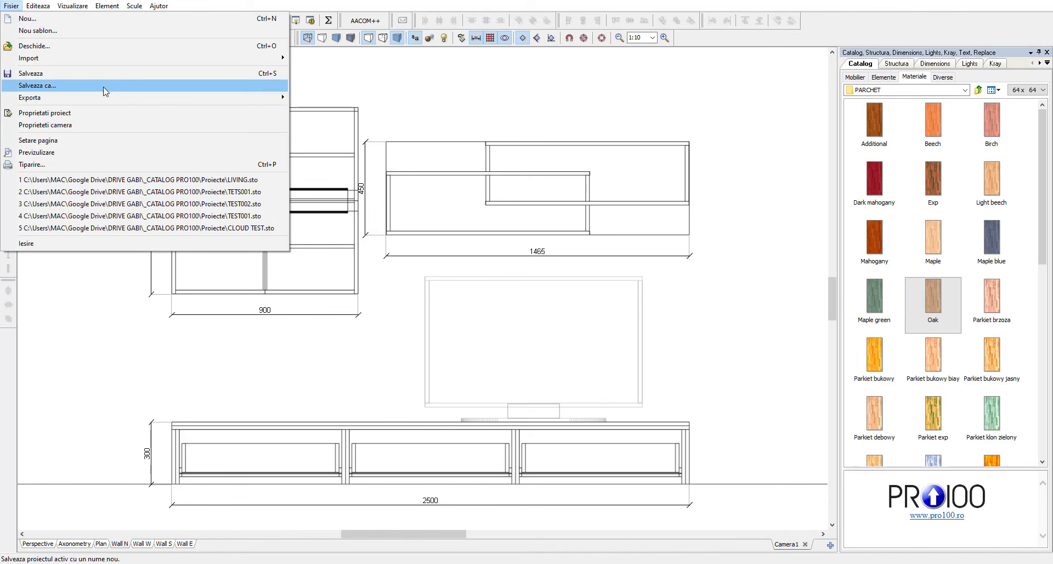
{"action": "mouse_move", "coordinate": [264, 97]}
{"action": "left_click", "coordinate": [317, 109]}
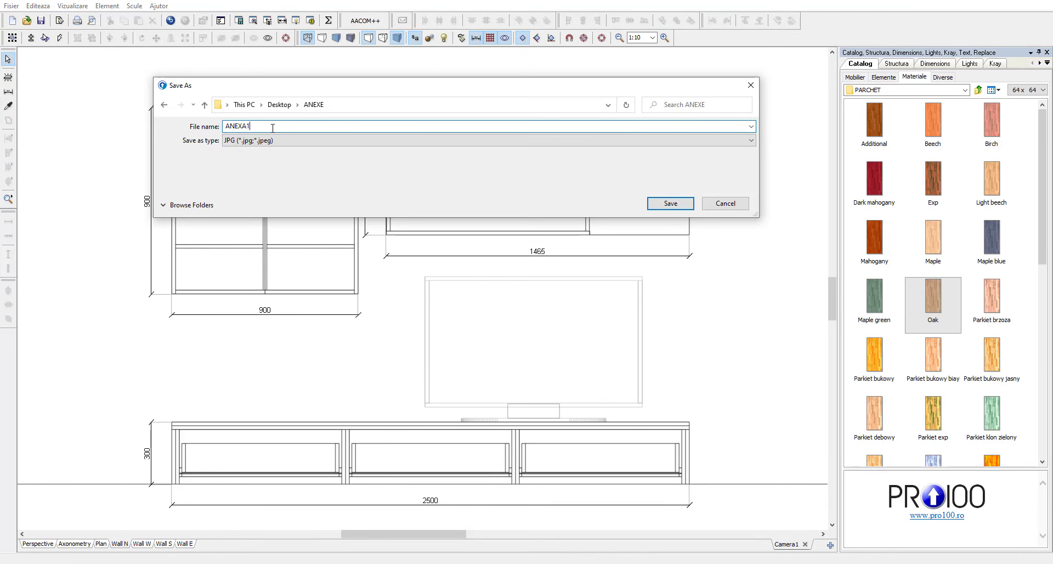
{"action": "left_click", "coordinate": [671, 204]}
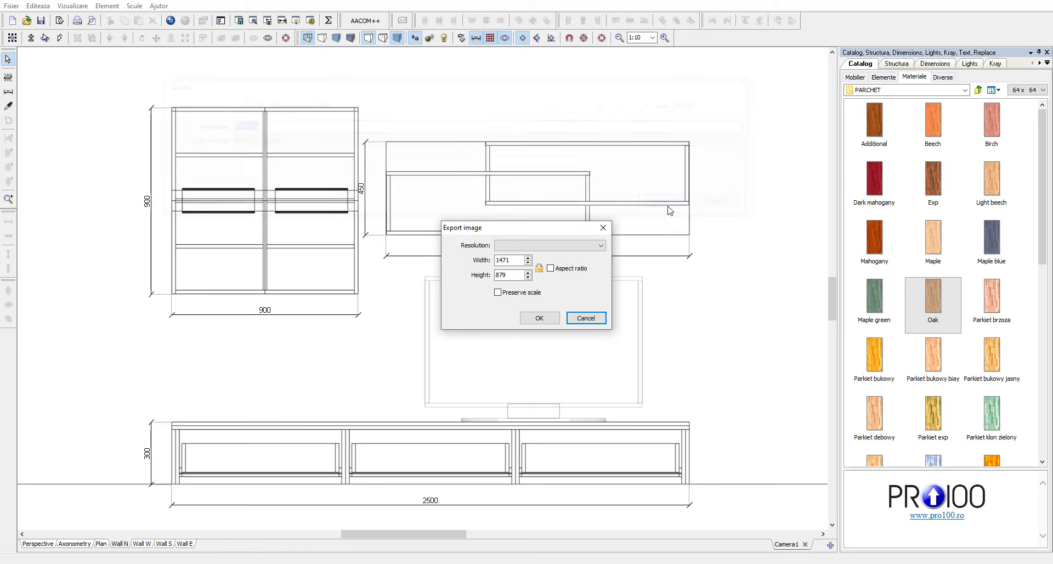
{"action": "left_click", "coordinate": [540, 318]}
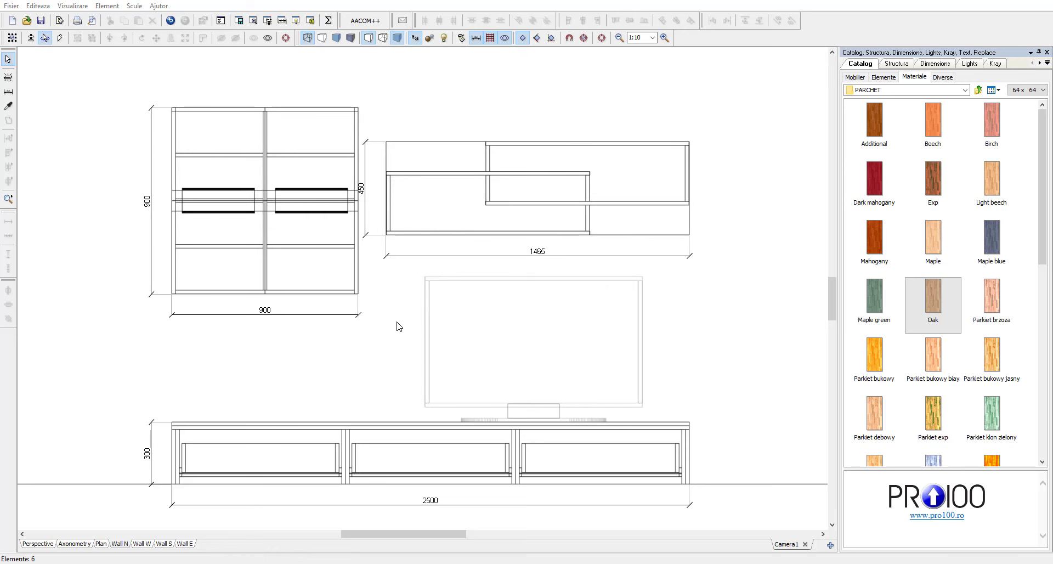
- Switch to the plan view, select the three furniture units along the north wall and centre them in the view
{"action": "scroll", "coordinate": [400, 325], "scroll_direction": "down", "scroll_amount": 2}
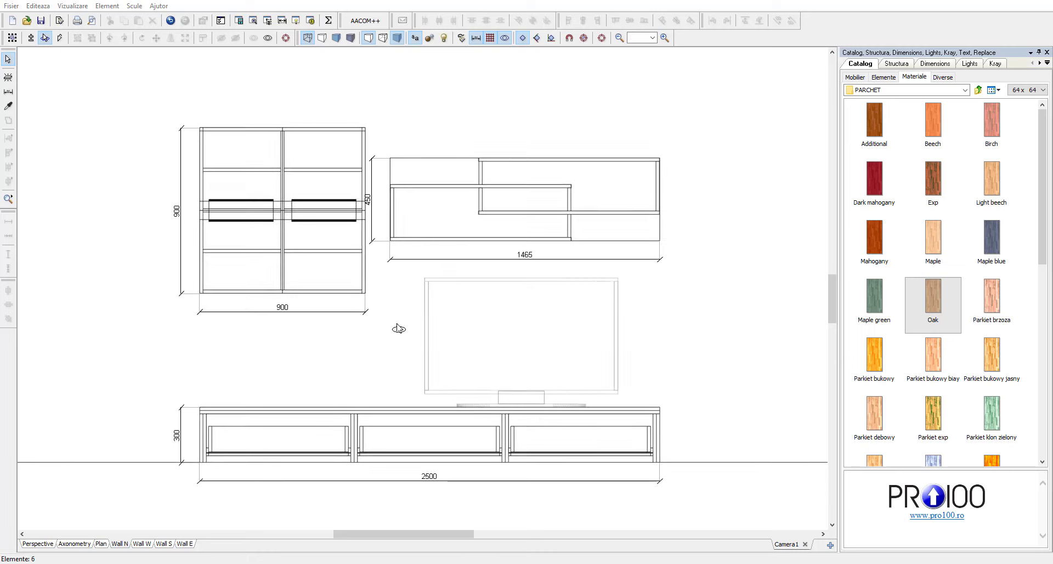
{"action": "left_click", "coordinate": [104, 543]}
{"action": "middle_click_drag", "start_coordinate": [388, 198], "coordinate": [422, 296]}
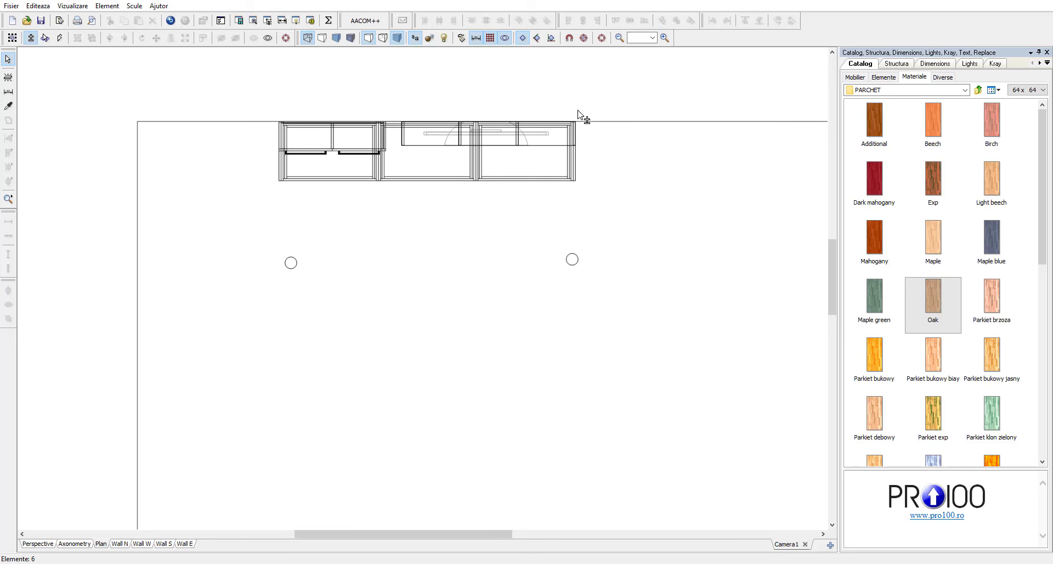
{"action": "left_click_drag", "start_coordinate": [609, 100], "coordinate": [242, 213]}
{"action": "left_click", "coordinate": [601, 37]}
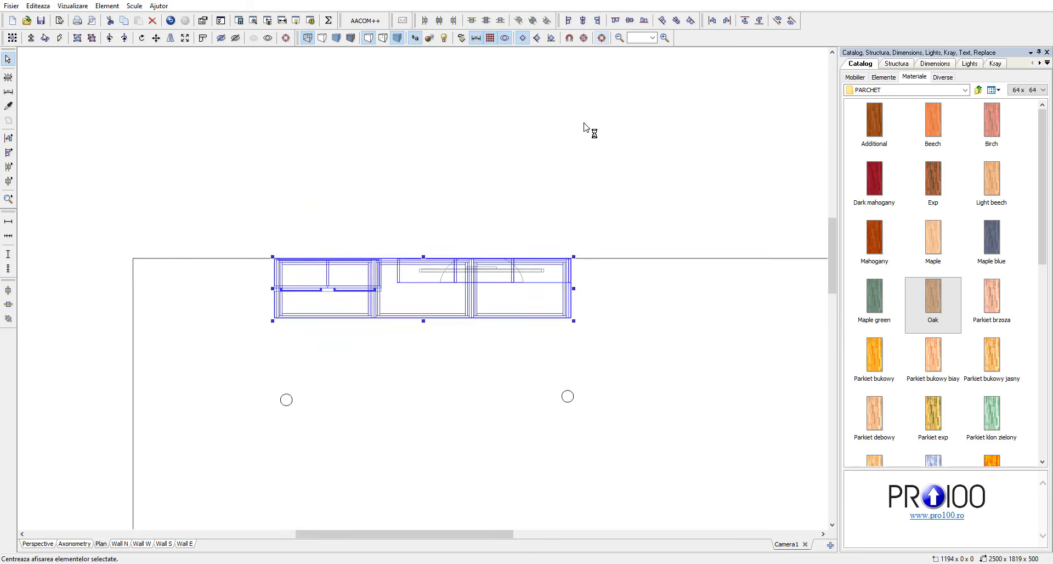
{"action": "middle_click_drag", "start_coordinate": [648, 275], "coordinate": [663, 225]}
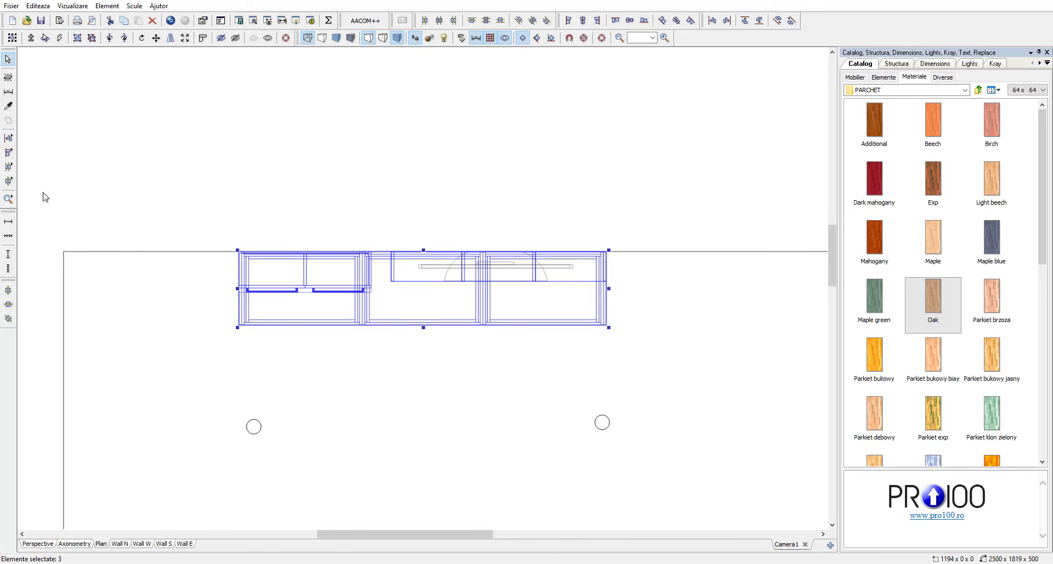
- Add horizontal and vertical dimensions plus a vertical dimension line to the selected furniture units in plan
{"action": "left_click", "coordinate": [8, 224]}
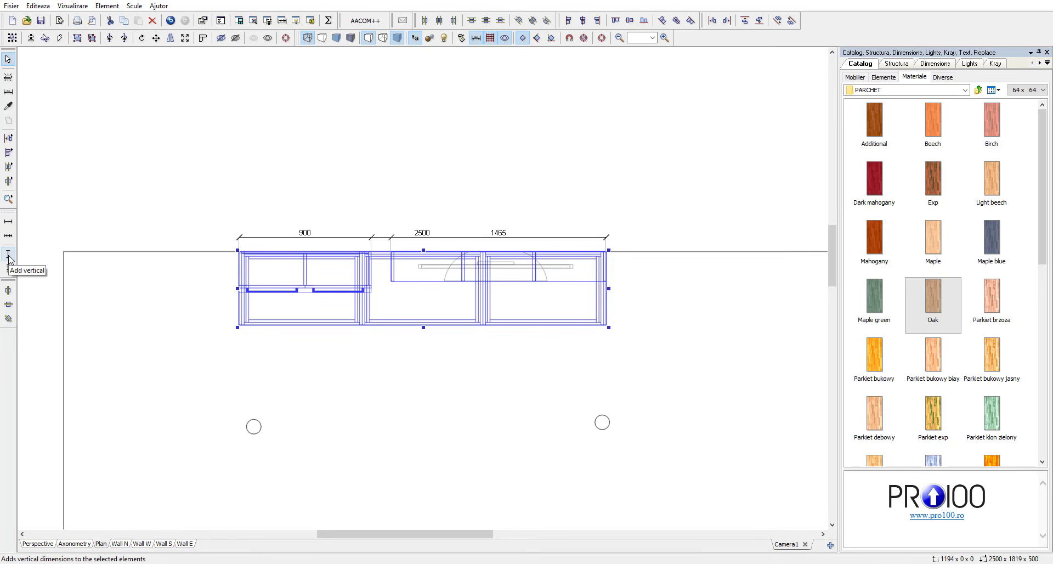
{"action": "left_click", "coordinate": [8, 255]}
{"action": "left_click", "coordinate": [10, 269]}
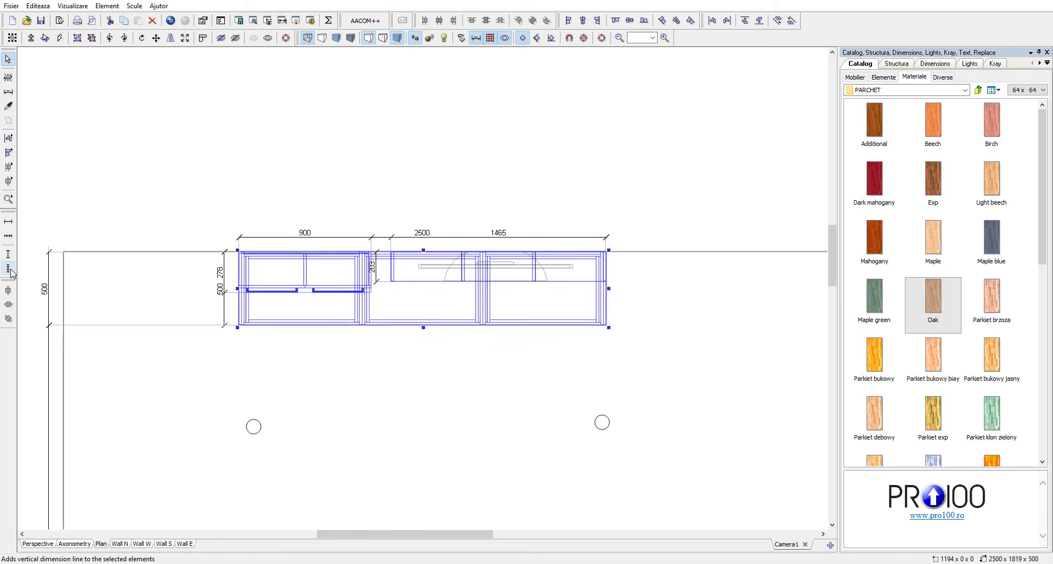
{"action": "left_click", "coordinate": [209, 356]}
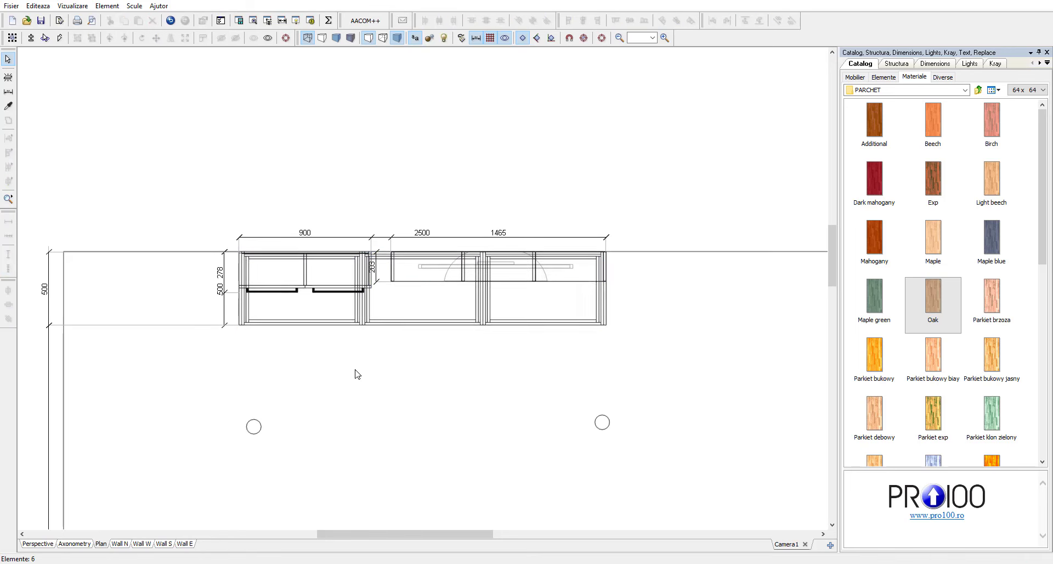
- Frame the dimensioned plan closely and export it as a JPG image named ANEXA2 in the ANEXE folder
{"action": "scroll", "coordinate": [356, 375], "scroll_direction": "up", "scroll_amount": 3}
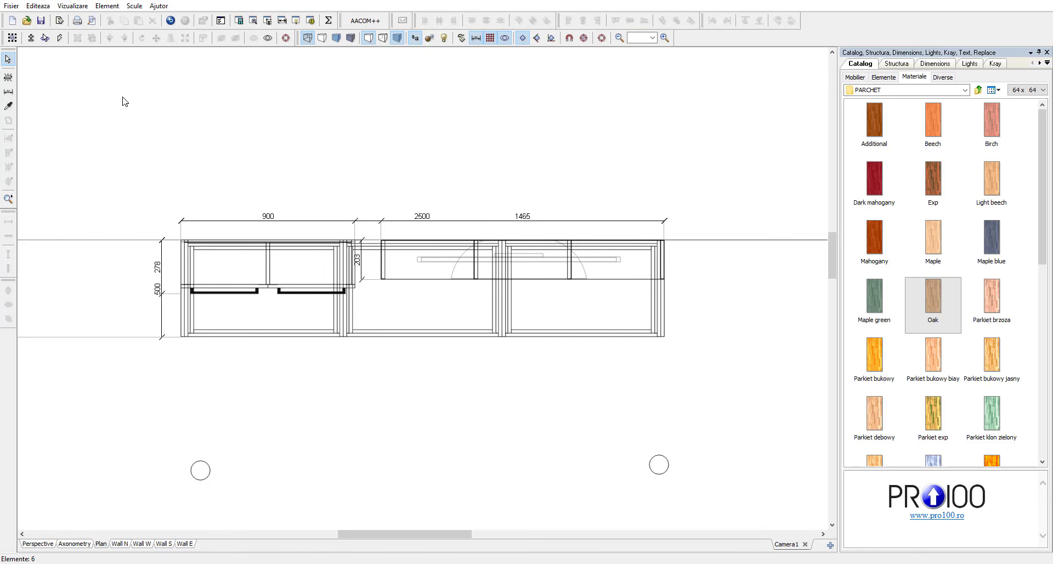
{"action": "left_click", "coordinate": [11, 5]}
{"action": "mouse_move", "coordinate": [89, 96]}
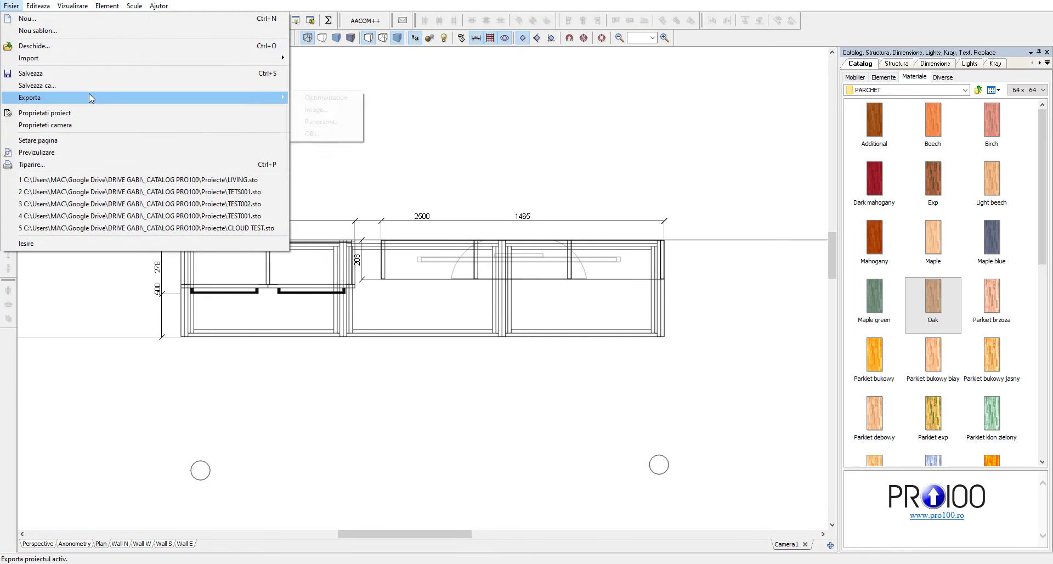
{"action": "left_click", "coordinate": [315, 109]}
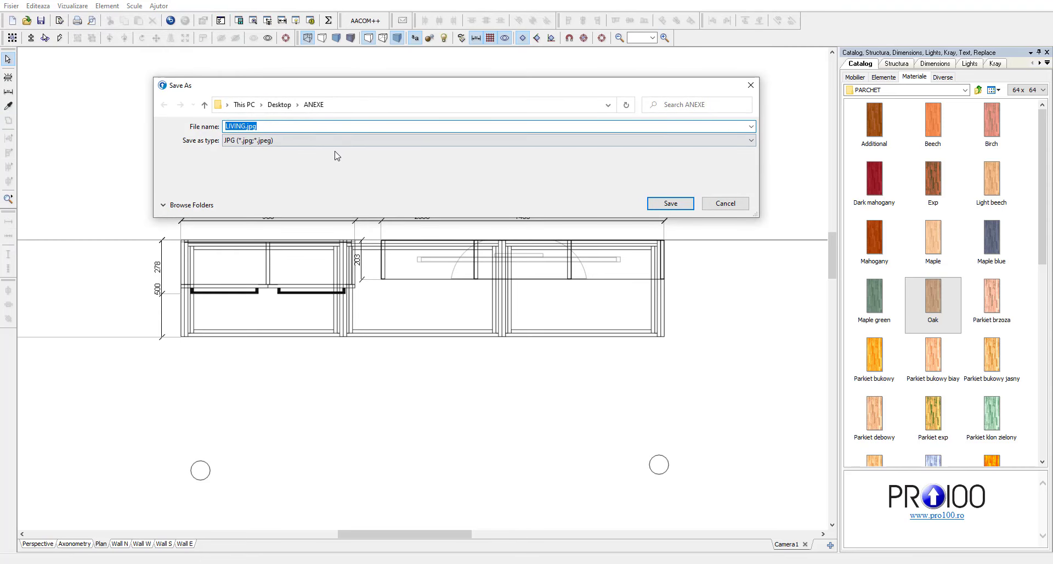
{"action": "type", "text": "AN"}
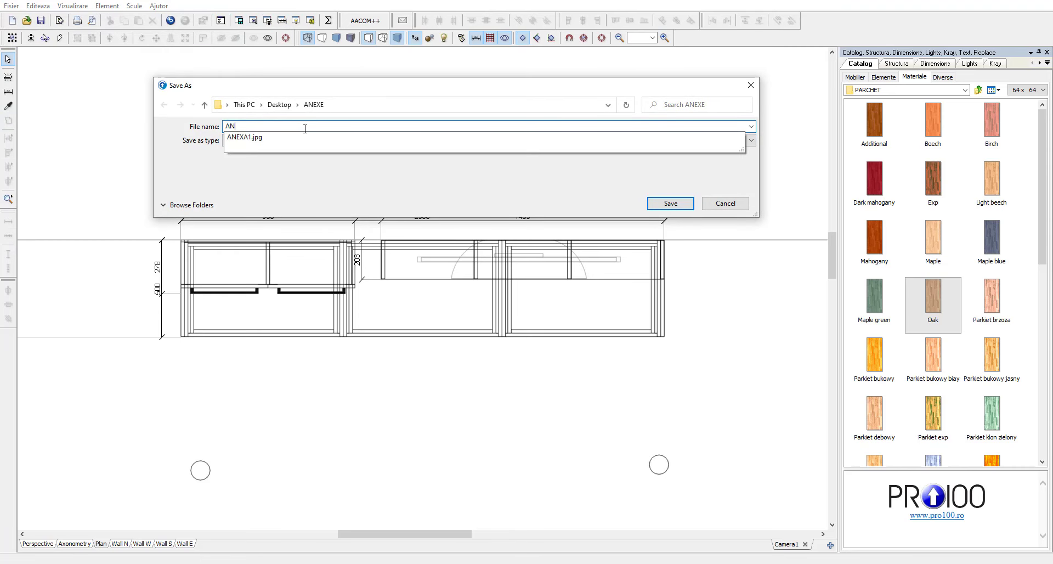
{"action": "left_click", "coordinate": [270, 137]}
{"action": "left_click_drag", "start_coordinate": [246, 127], "coordinate": [279, 125]}
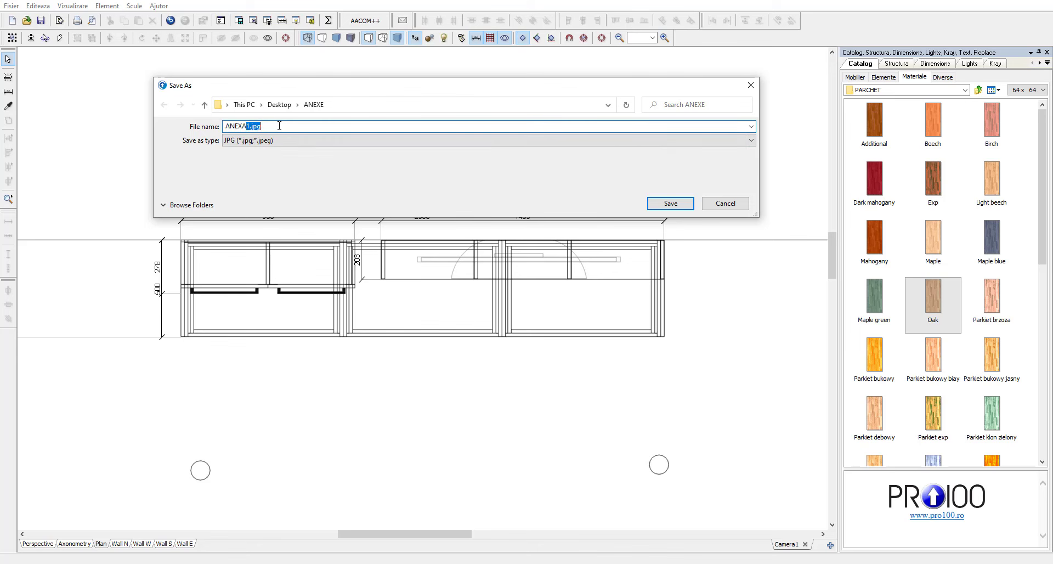
{"action": "type", "text": "2"}
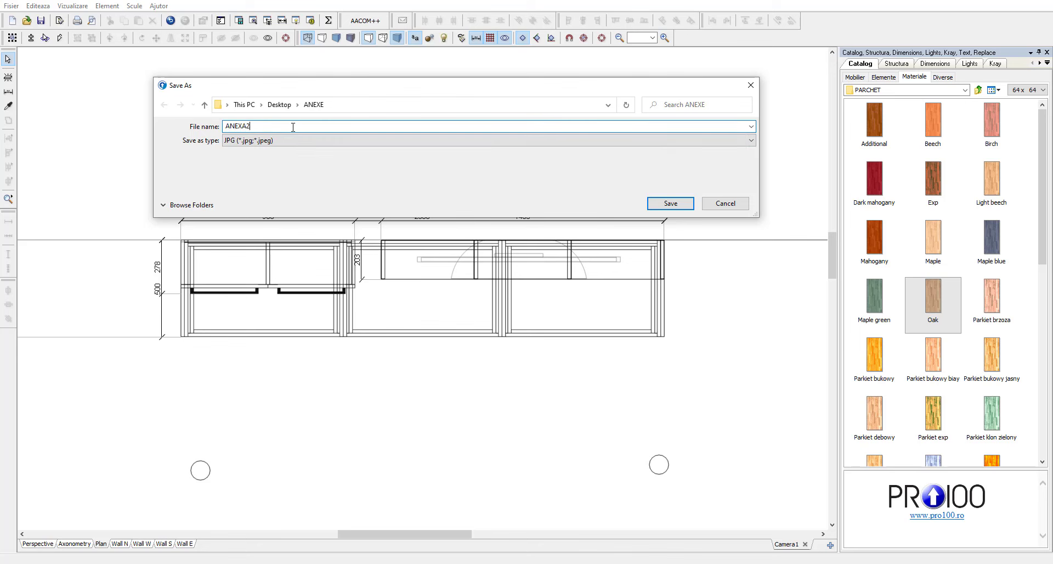
{"action": "left_click", "coordinate": [670, 203]}
{"action": "left_click", "coordinate": [539, 318]}
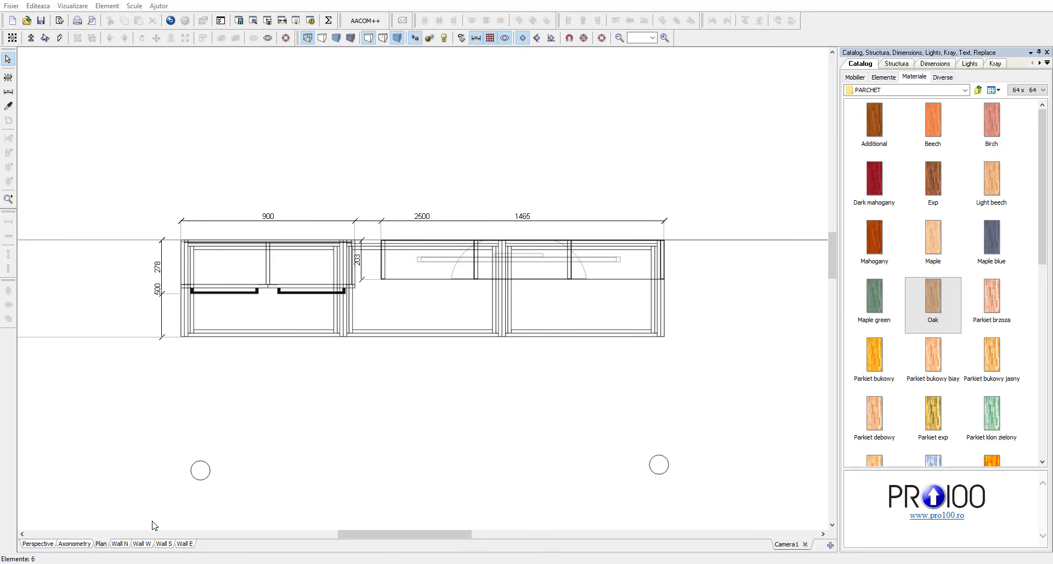
- Return to the Wall N elevation, hide the Layer1 dimensions and add a new dimension layer
{"action": "left_click", "coordinate": [120, 544]}
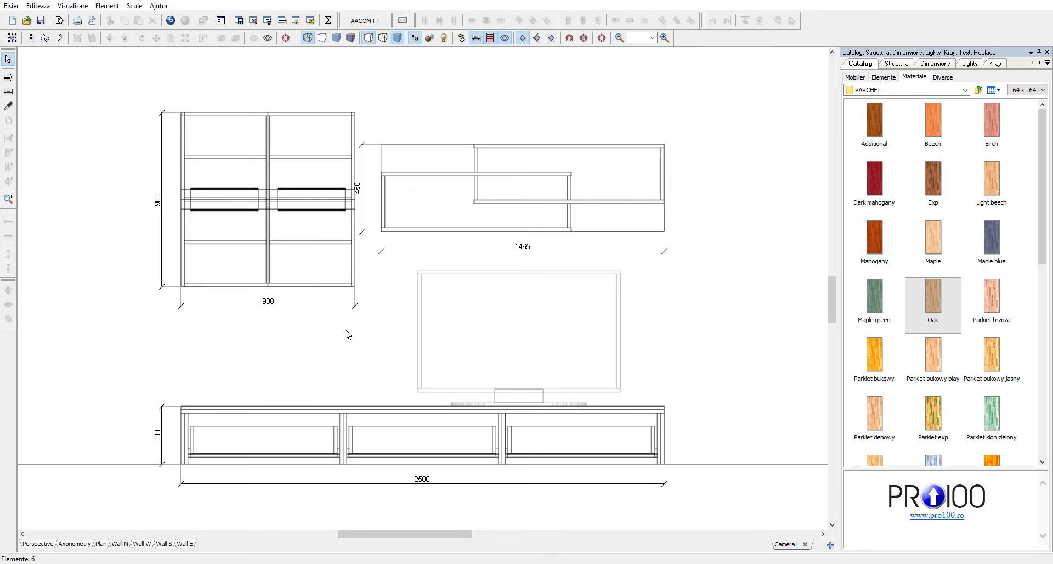
{"action": "left_click", "coordinate": [935, 63]}
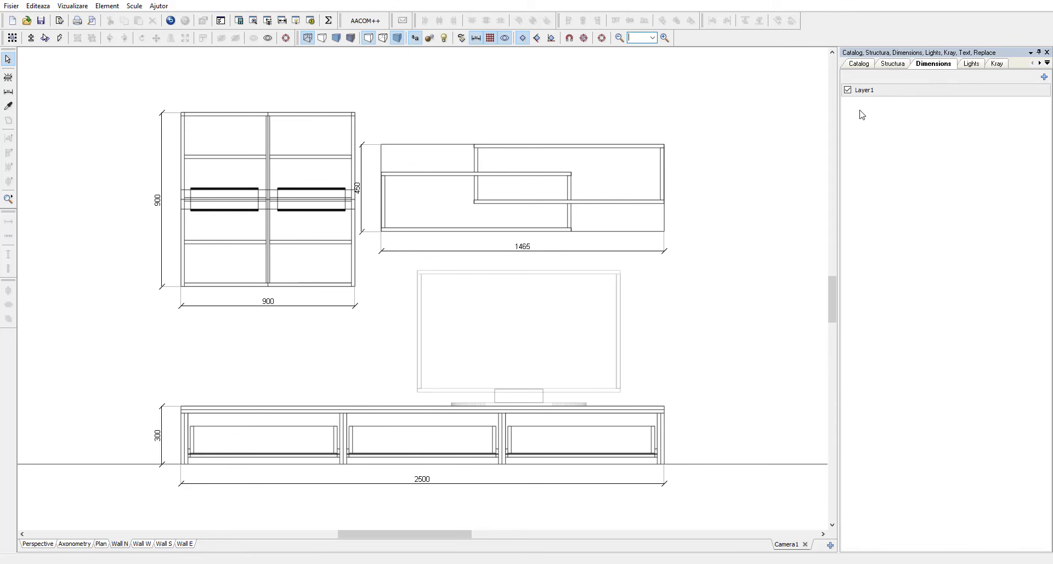
{"action": "left_click", "coordinate": [848, 90]}
{"action": "left_click", "coordinate": [1045, 77]}
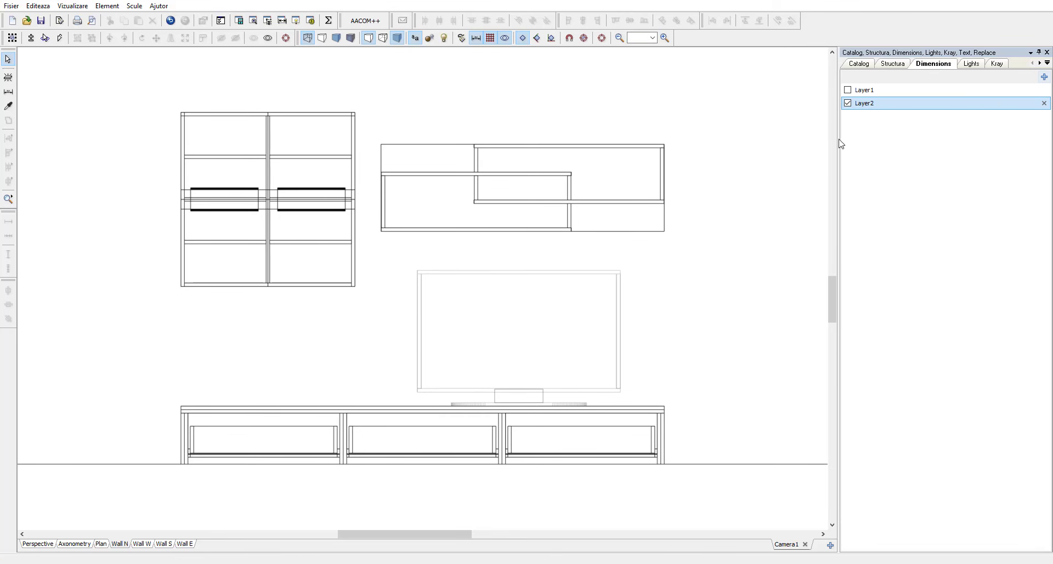
- Dimension the horizontal gap between the wall cabinet and the suspended open shelf
{"action": "left_click", "coordinate": [8, 92]}
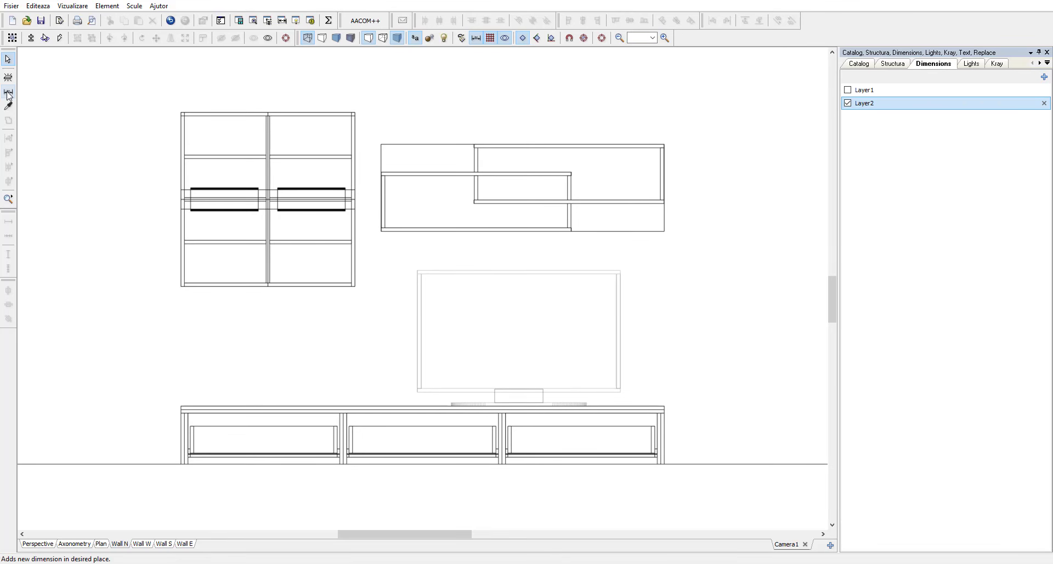
{"action": "left_click", "coordinate": [356, 147]}
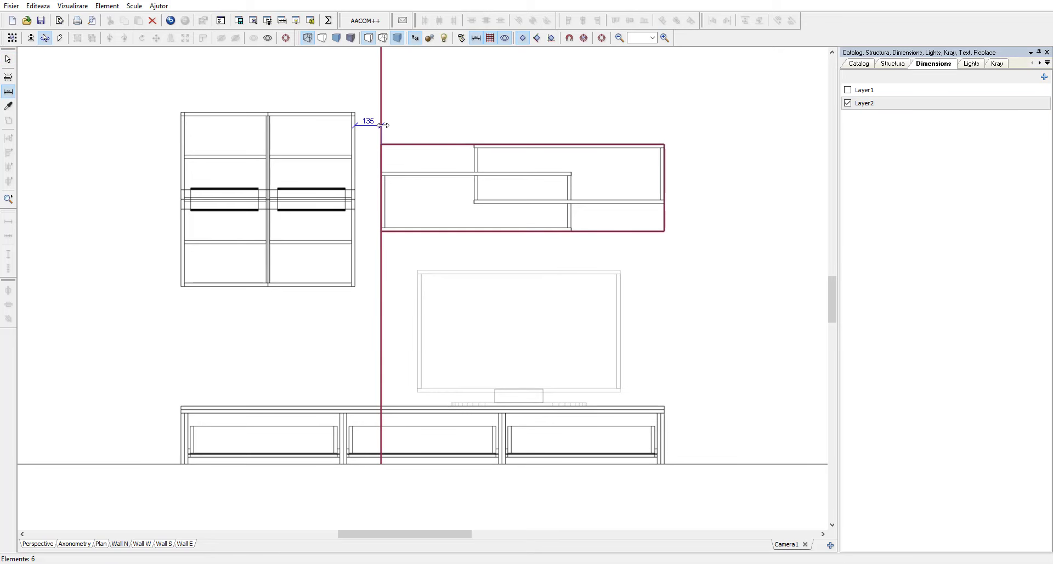
{"action": "left_click", "coordinate": [383, 126]}
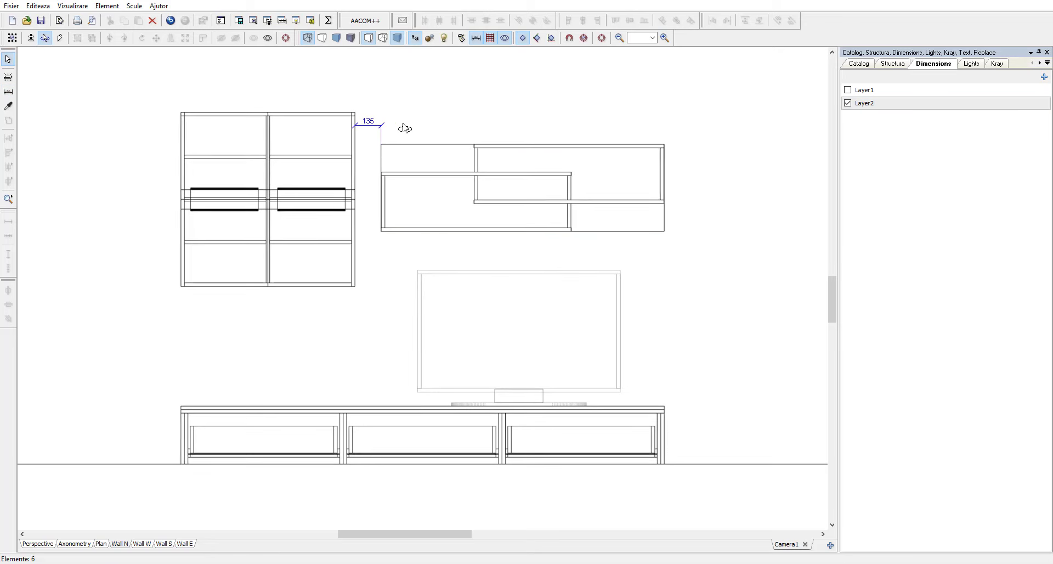
- Dimension the vertical distances from the undersides of the open shelf and the wall cabinet to the top of the TV unit
{"action": "left_click", "coordinate": [12, 96]}
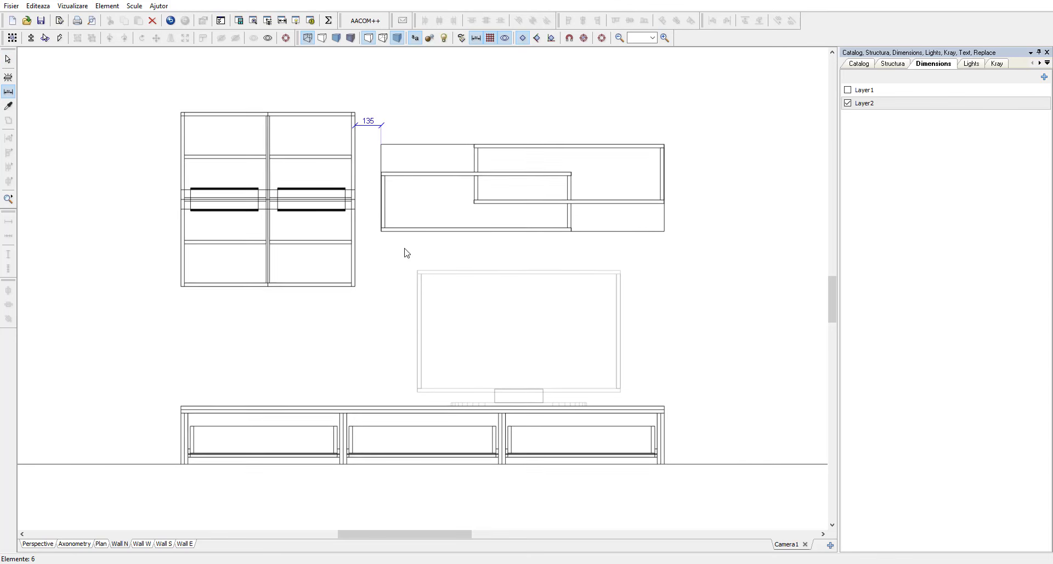
{"action": "left_click", "coordinate": [404, 232]}
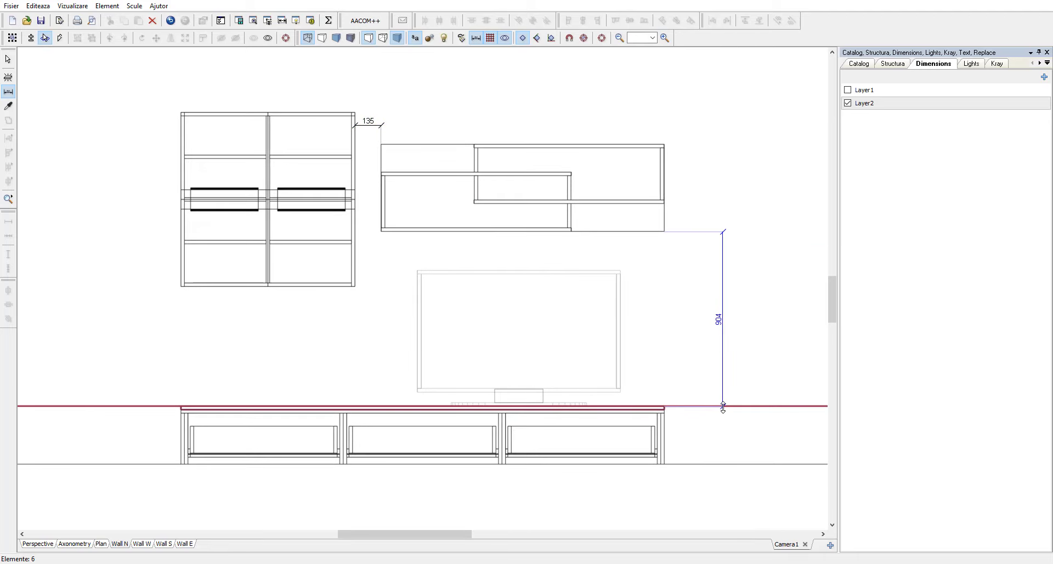
{"action": "left_click", "coordinate": [723, 406]}
{"action": "left_click", "coordinate": [9, 92]}
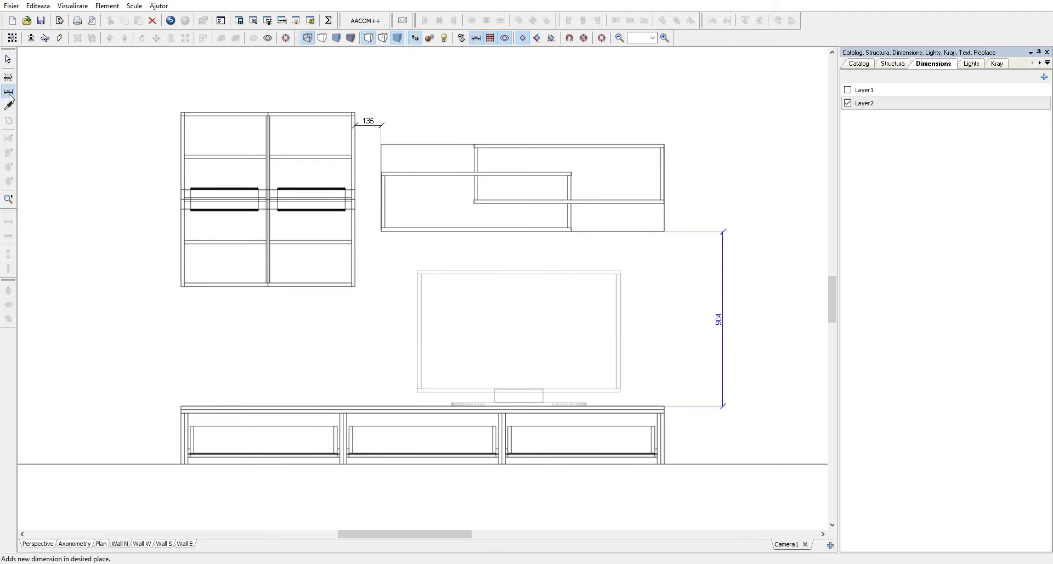
{"action": "left_click", "coordinate": [189, 286]}
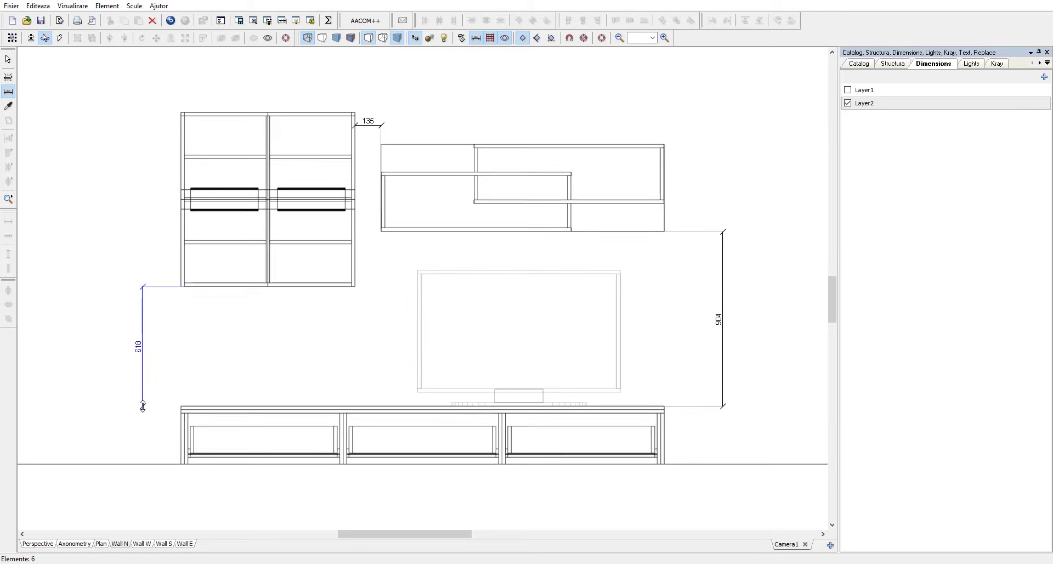
{"action": "left_click", "coordinate": [144, 407]}
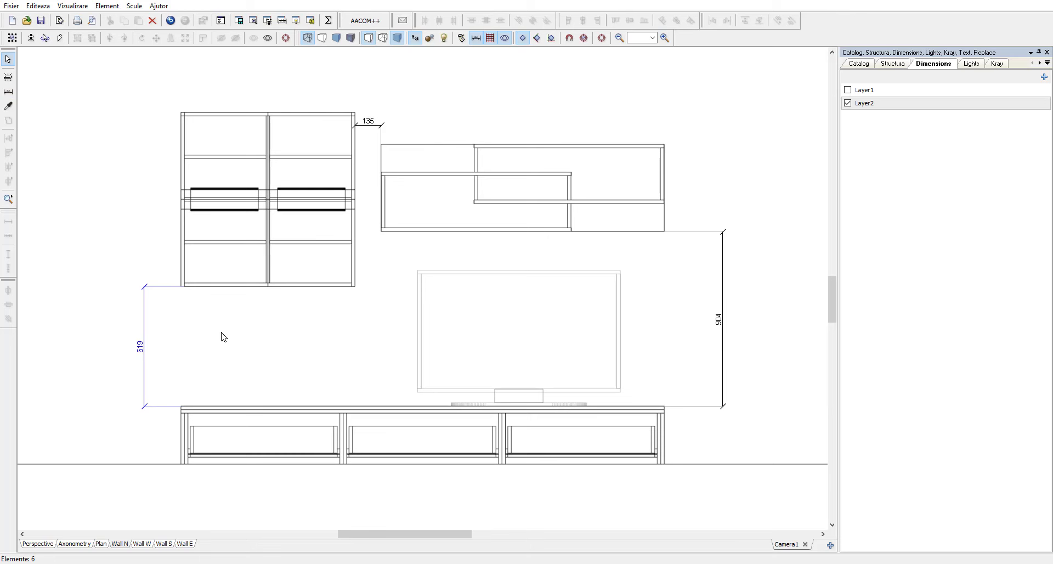
- Dimension the horizontal distance from the room corner to the TV unit and move the dimension line further below the floor
{"action": "scroll", "coordinate": [224, 337], "scroll_direction": "down", "scroll_amount": 2}
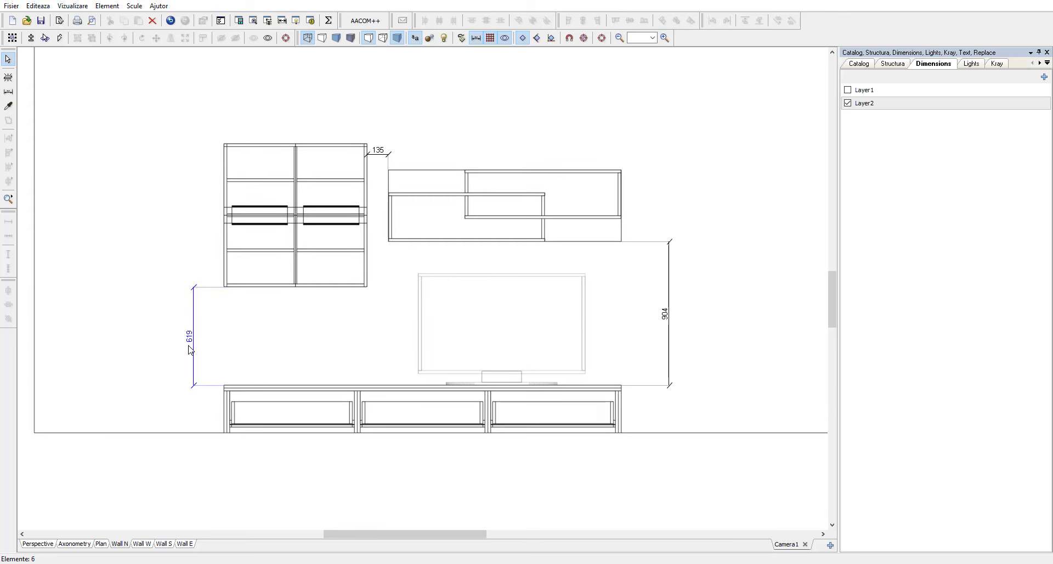
{"action": "left_click", "coordinate": [8, 92]}
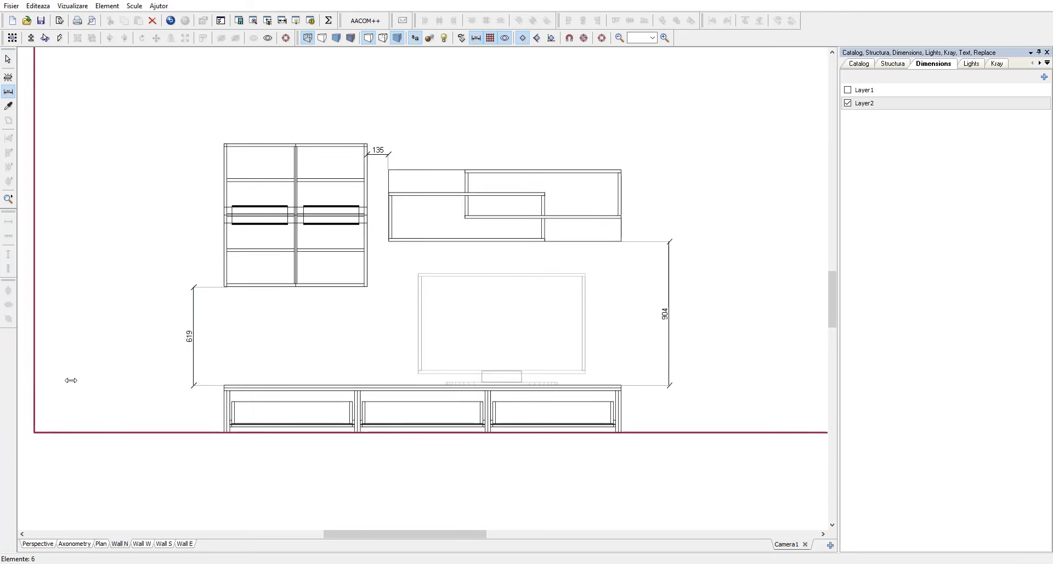
{"action": "left_click", "coordinate": [34, 433]}
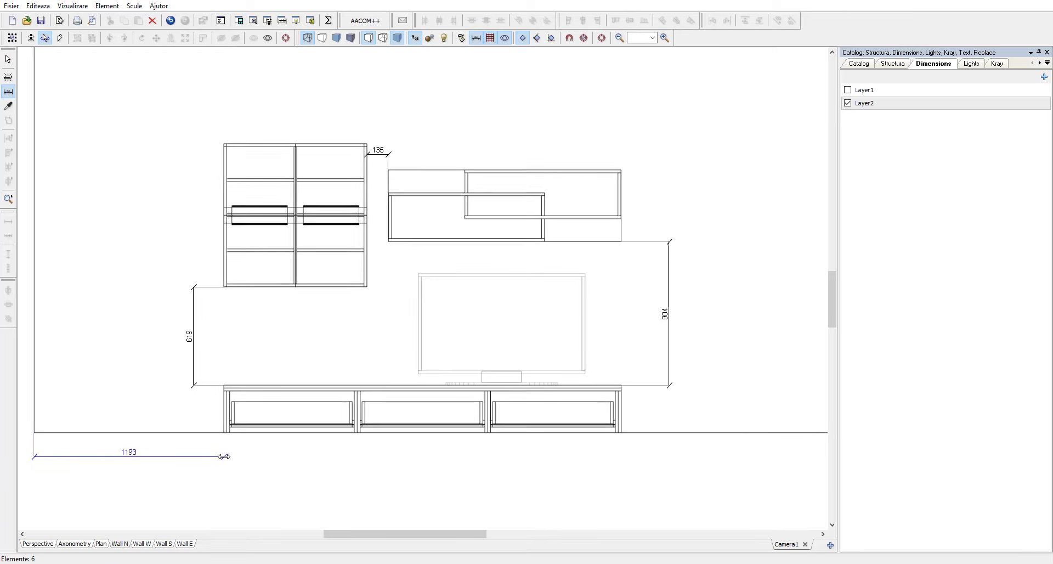
{"action": "left_click", "coordinate": [225, 450]}
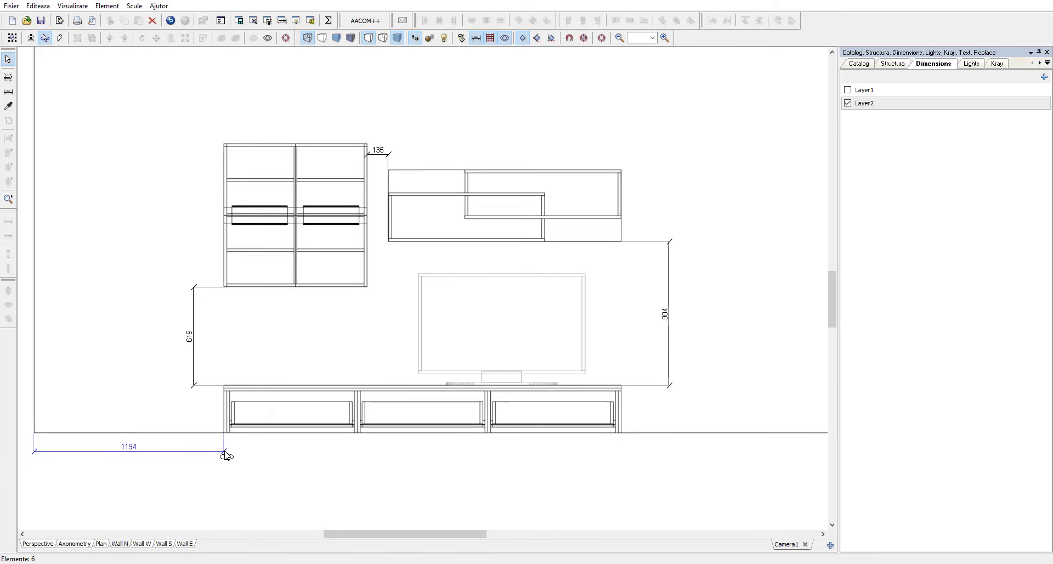
{"action": "left_click_drag", "start_coordinate": [203, 454], "coordinate": [208, 484]}
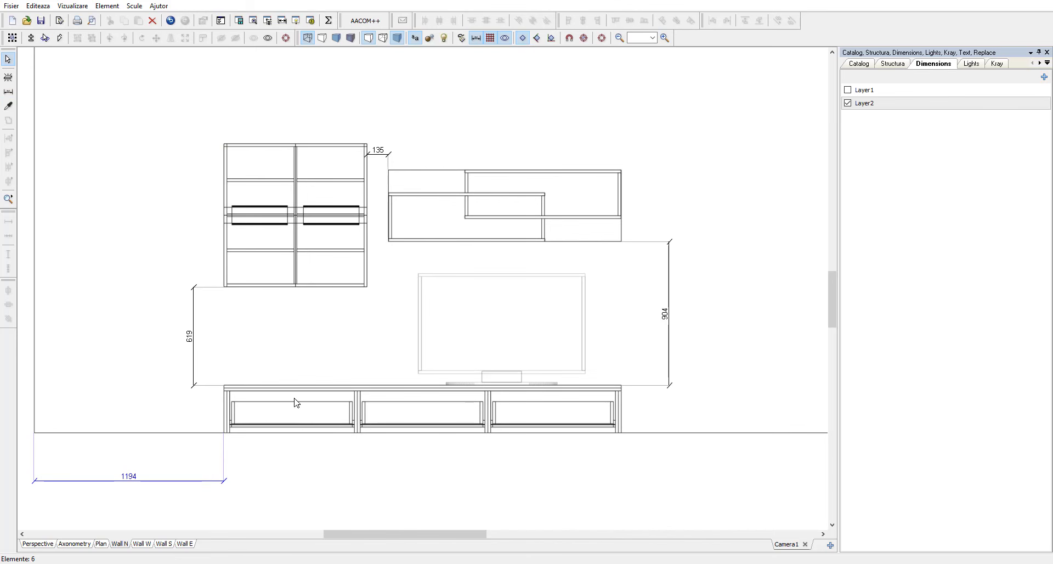
- Place a vertical dimension running upward from the top of the wall cabinet, just outside its outer side
{"action": "left_click", "coordinate": [8, 92]}
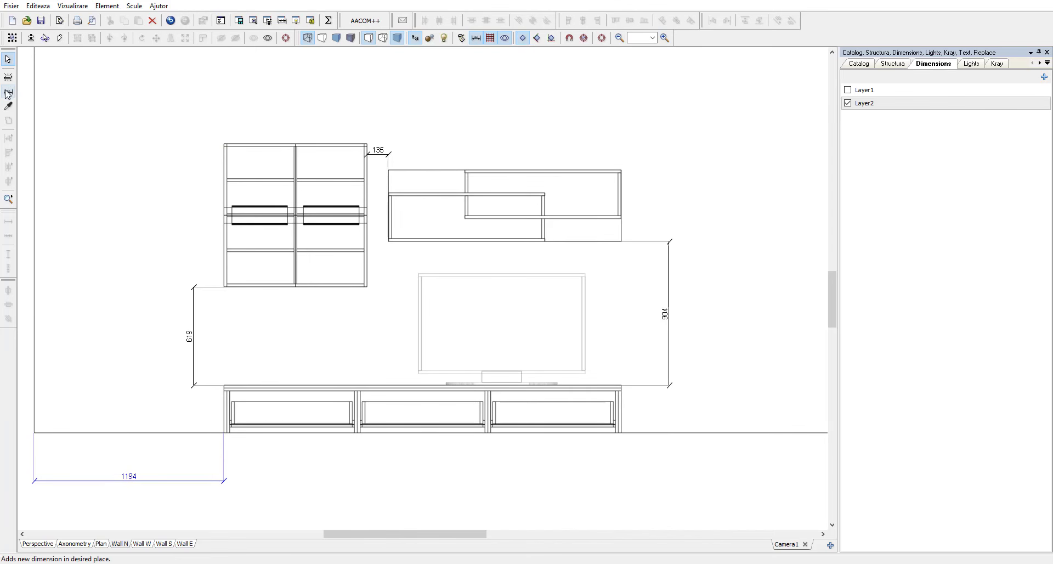
{"action": "right_click", "coordinate": [225, 150]}
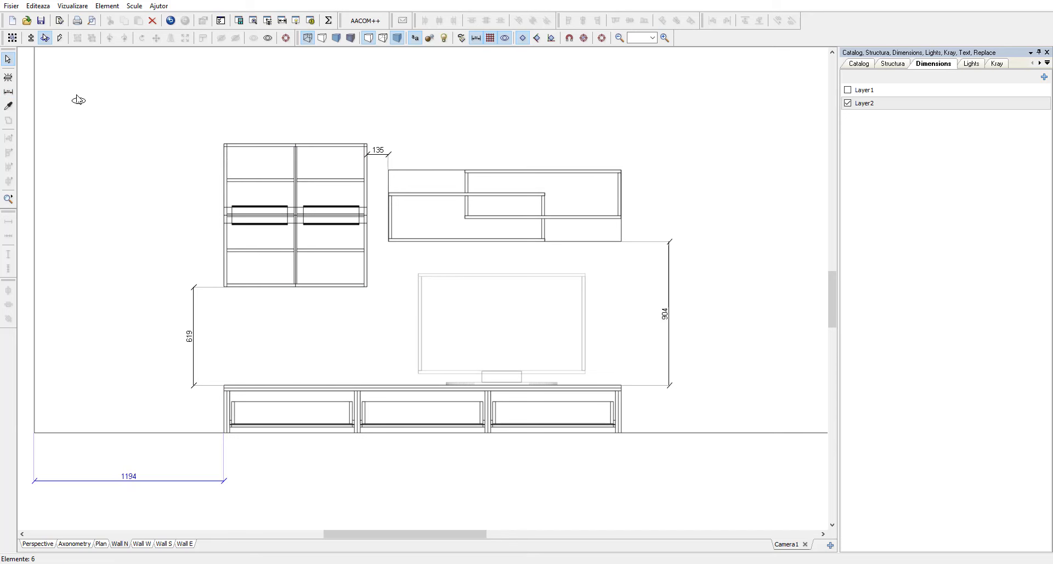
{"action": "left_click", "coordinate": [8, 92]}
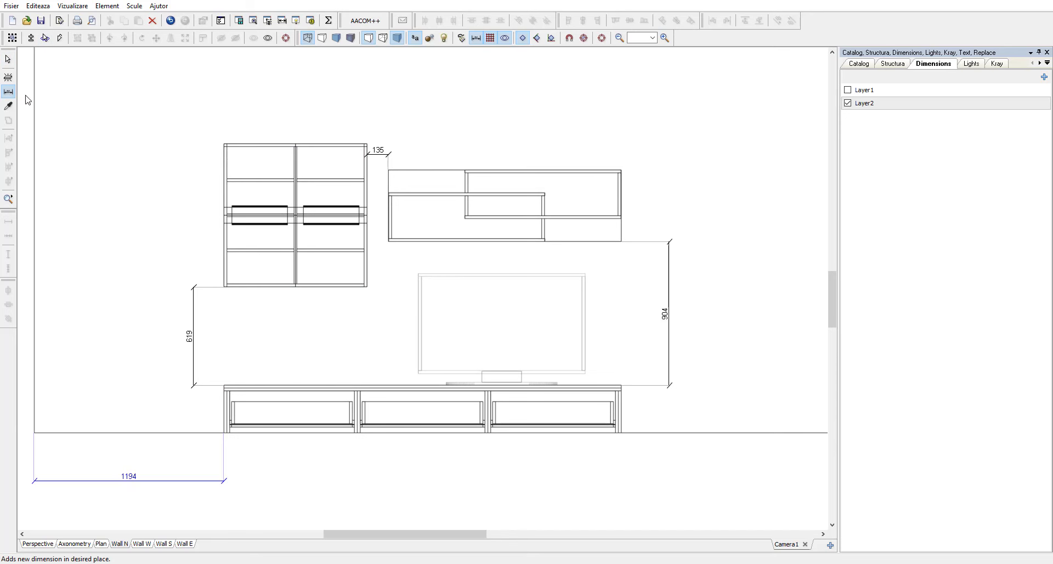
{"action": "left_click", "coordinate": [226, 147]}
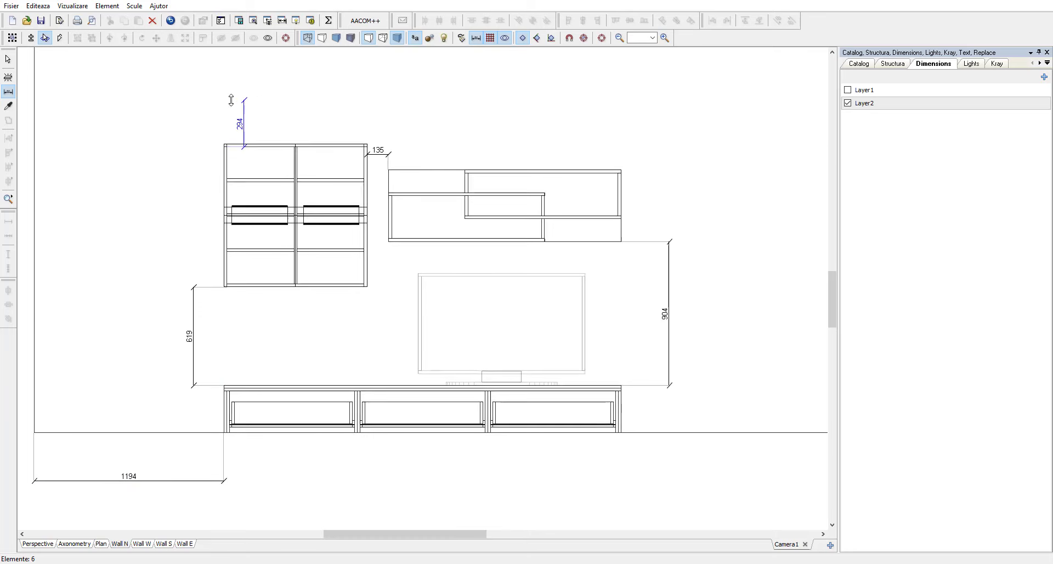
{"action": "left_click", "coordinate": [210, 105]}
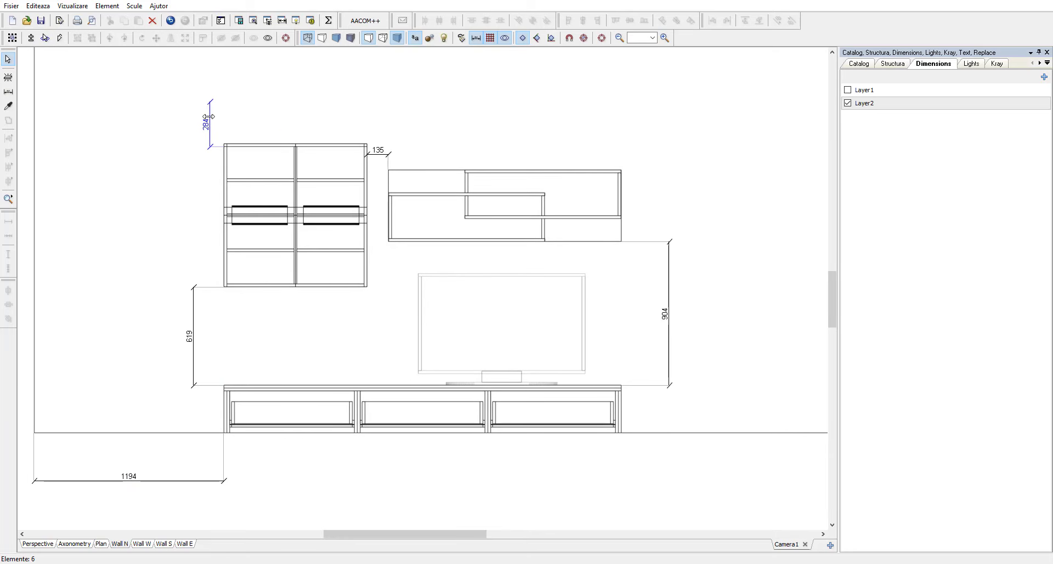
- Delete the misplaced vertical dimension above the wall cabinet and dimension the furniture's overall width from the cabinet's outer side to the open shelf's far end
{"action": "left_click", "coordinate": [152, 20]}
{"action": "left_click", "coordinate": [8, 92]}
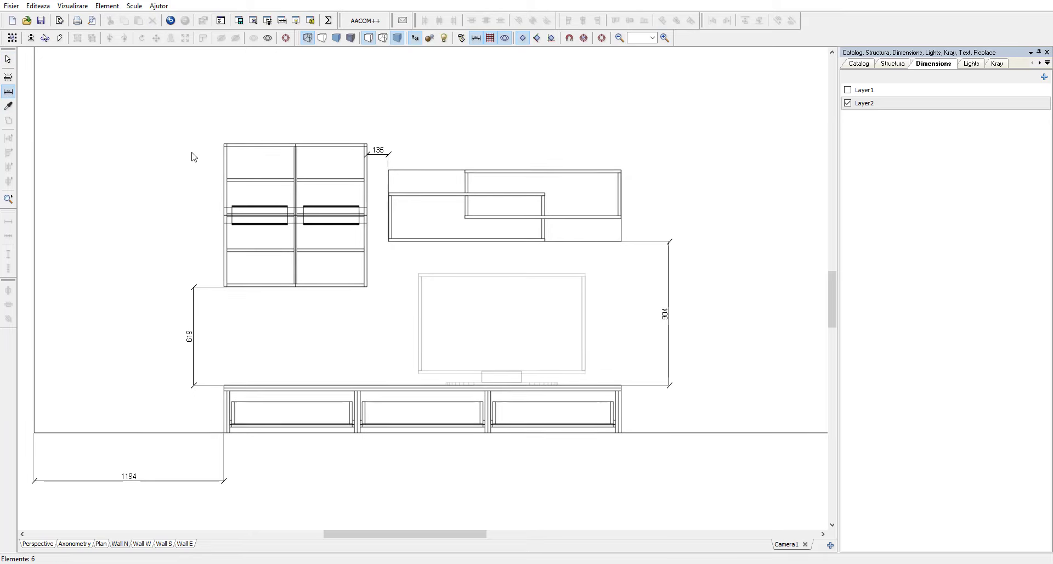
{"action": "left_click", "coordinate": [224, 162]}
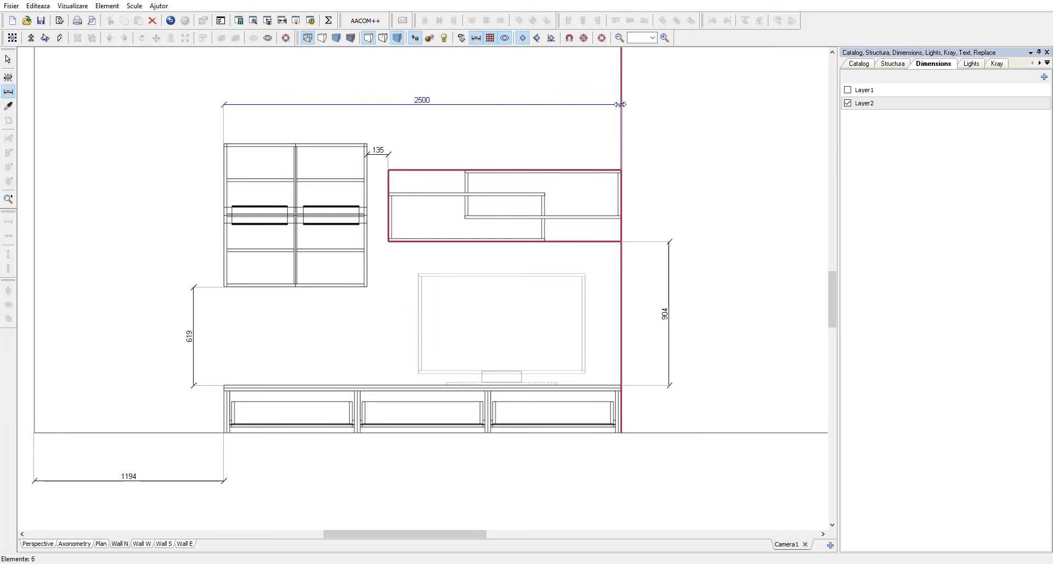
{"action": "left_click", "coordinate": [621, 121]}
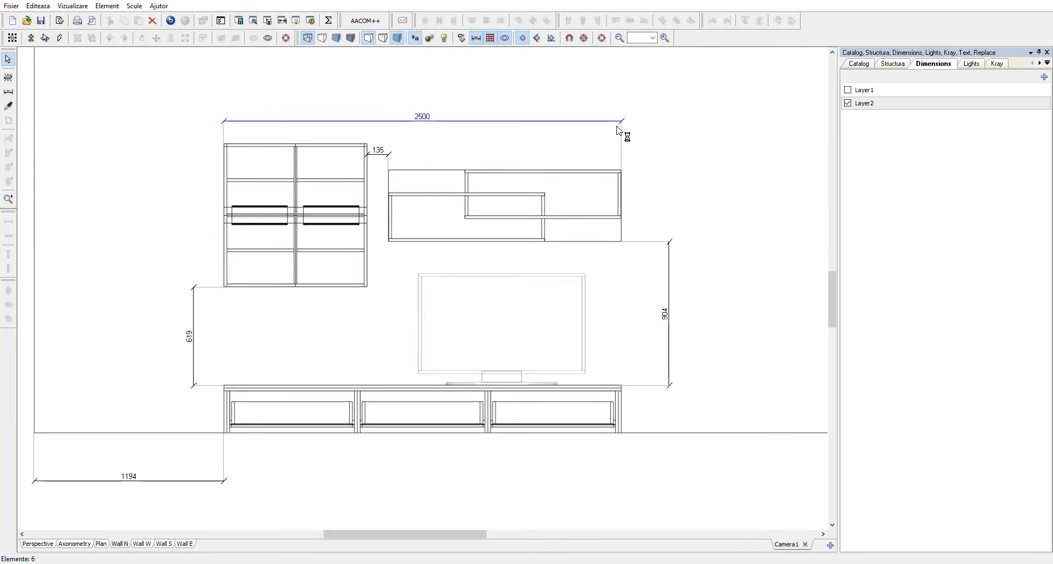
- Dimension the full height from the top of the wall cabinet to the floor, outside the existing vertical dimension
{"action": "left_click", "coordinate": [12, 91]}
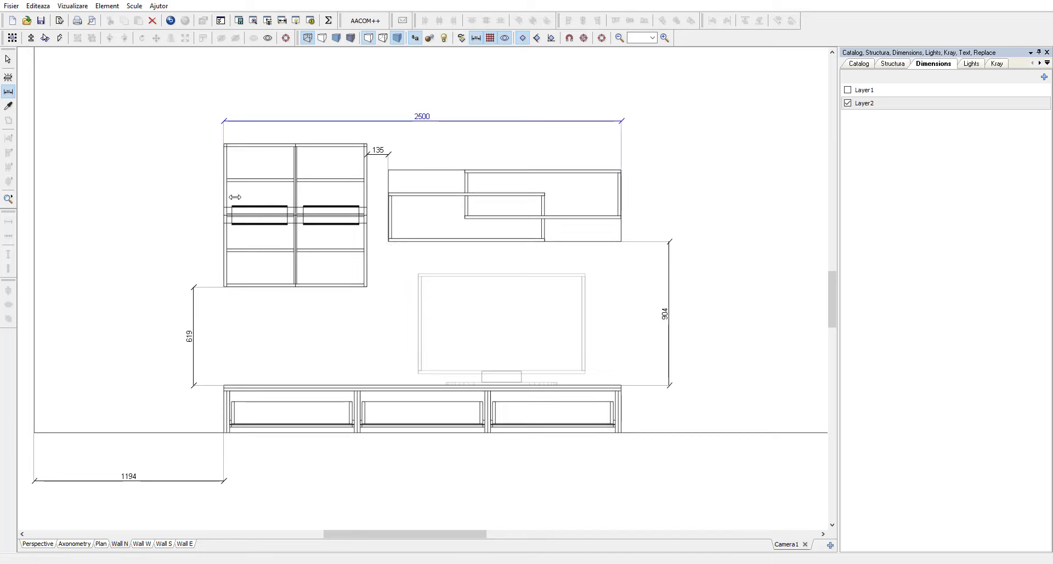
{"action": "left_click", "coordinate": [234, 145]}
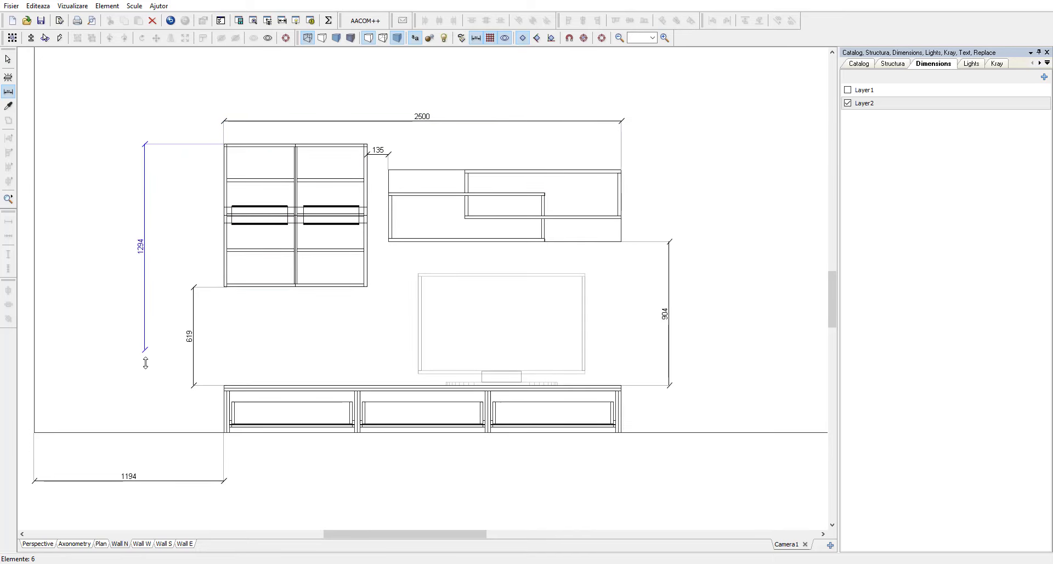
{"action": "left_click", "coordinate": [151, 430]}
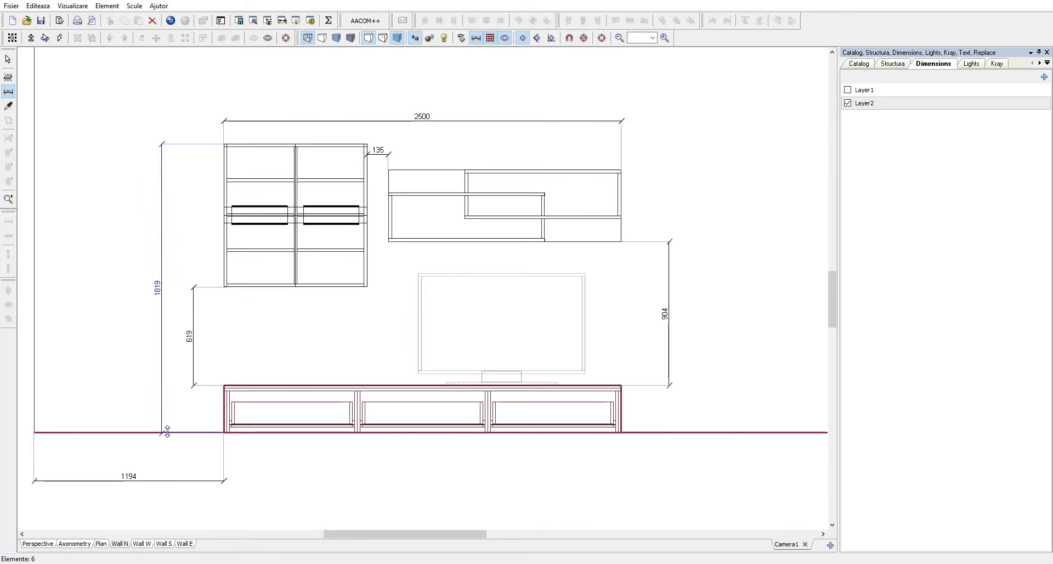
{"action": "left_click", "coordinate": [176, 430]}
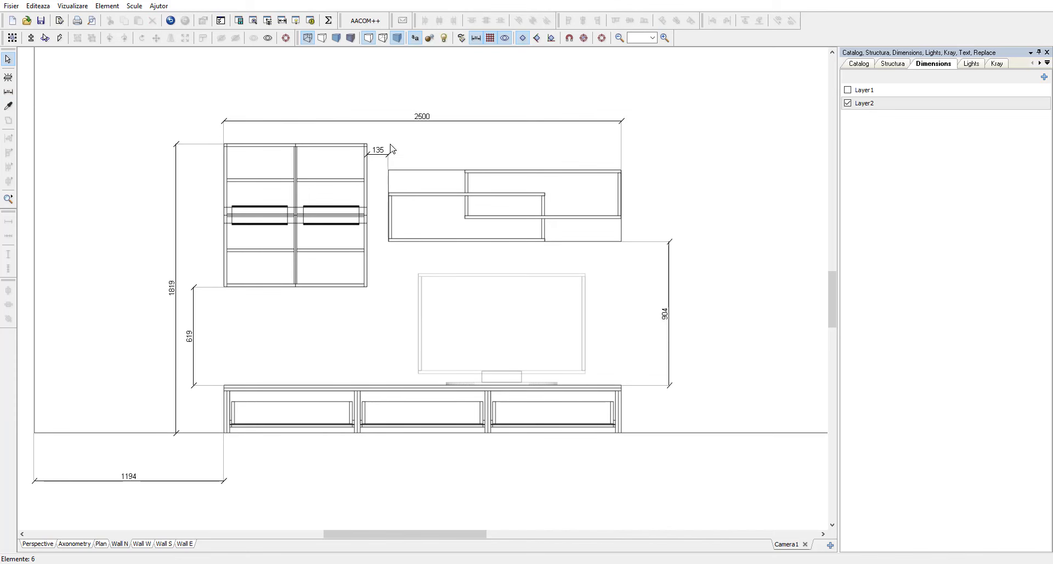
- Export the dimensioned Wall N elevation as the JPG image ANEXA3 in the ANEXE folder, keeping the default image size
{"action": "left_click", "coordinate": [12, 6]}
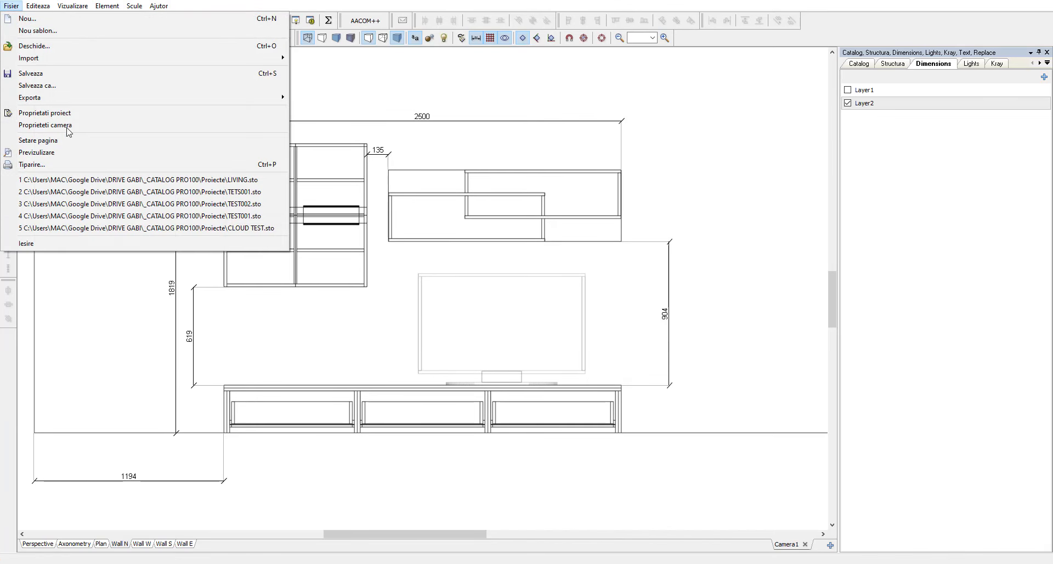
{"action": "mouse_move", "coordinate": [92, 97]}
{"action": "left_click", "coordinate": [317, 109]}
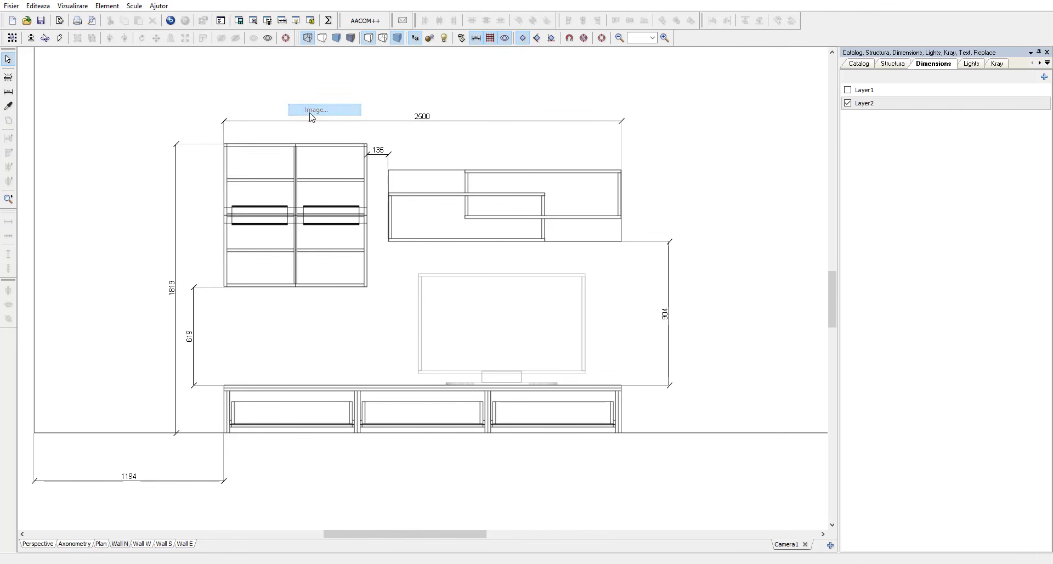
{"action": "type", "text": "A"}
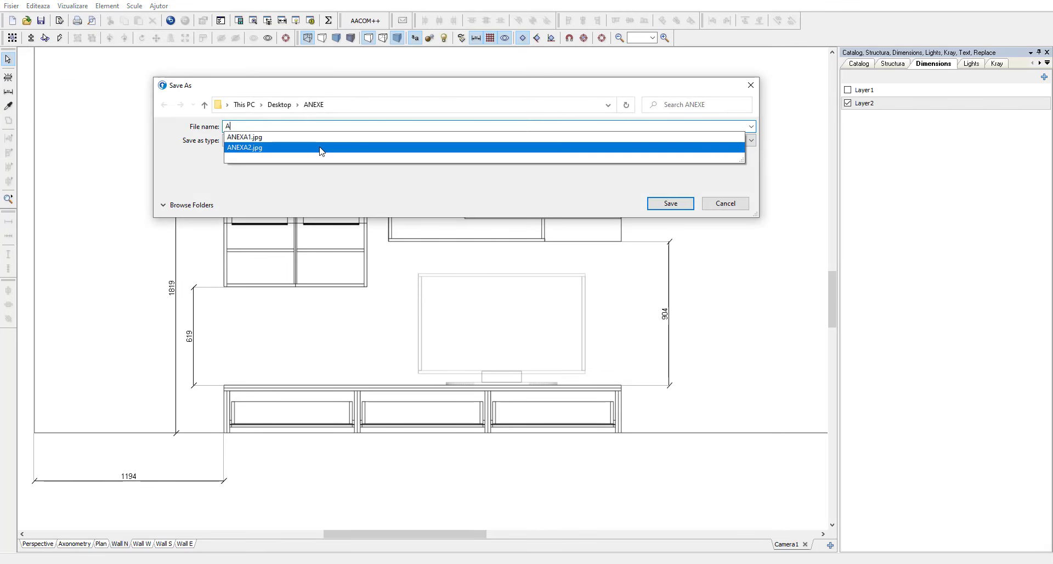
{"action": "left_click", "coordinate": [312, 148]}
{"action": "left_click", "coordinate": [252, 127]}
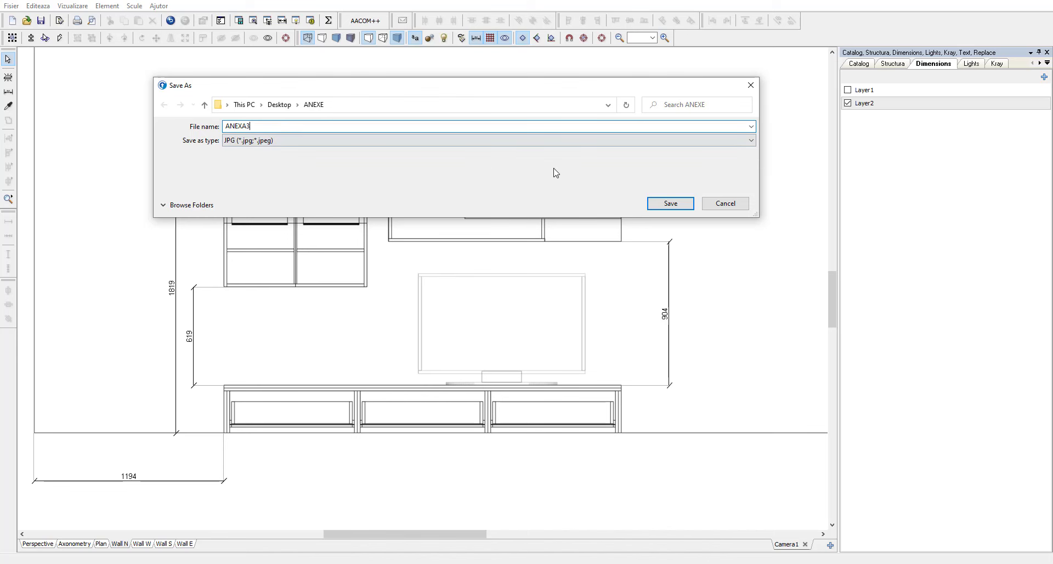
{"action": "left_click", "coordinate": [668, 204]}
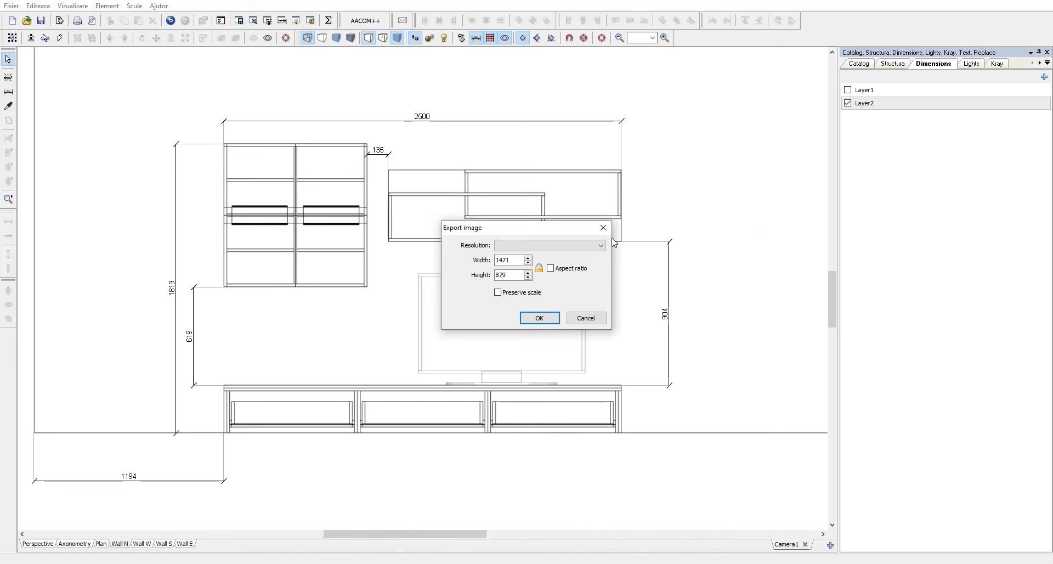
{"action": "left_click", "coordinate": [539, 316]}
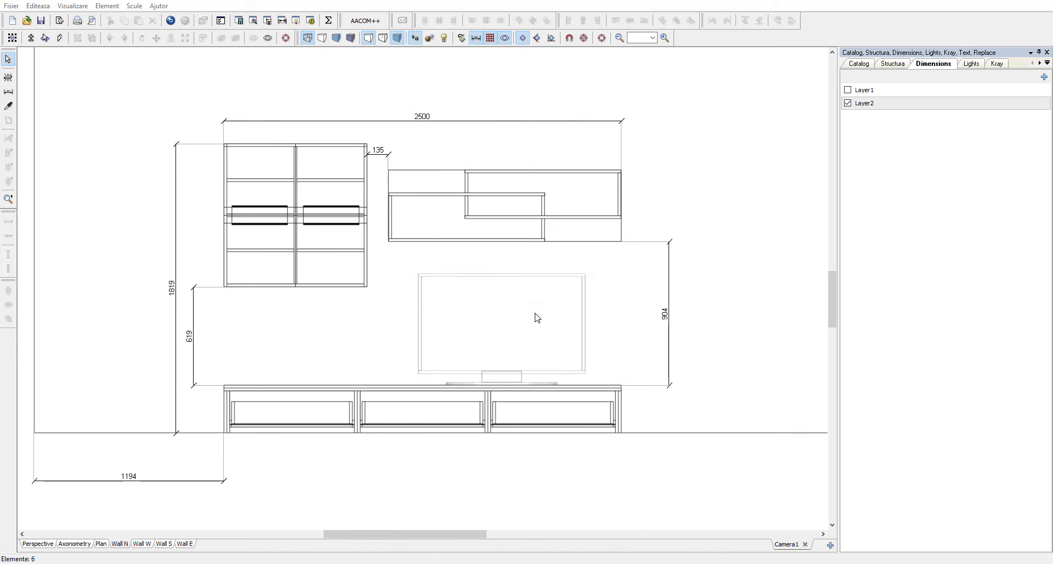
- Switch to AACOM++, start a new offer (OFERTA) and process the LIVING project into it
{"action": "left_click", "coordinate": [325, 563]}
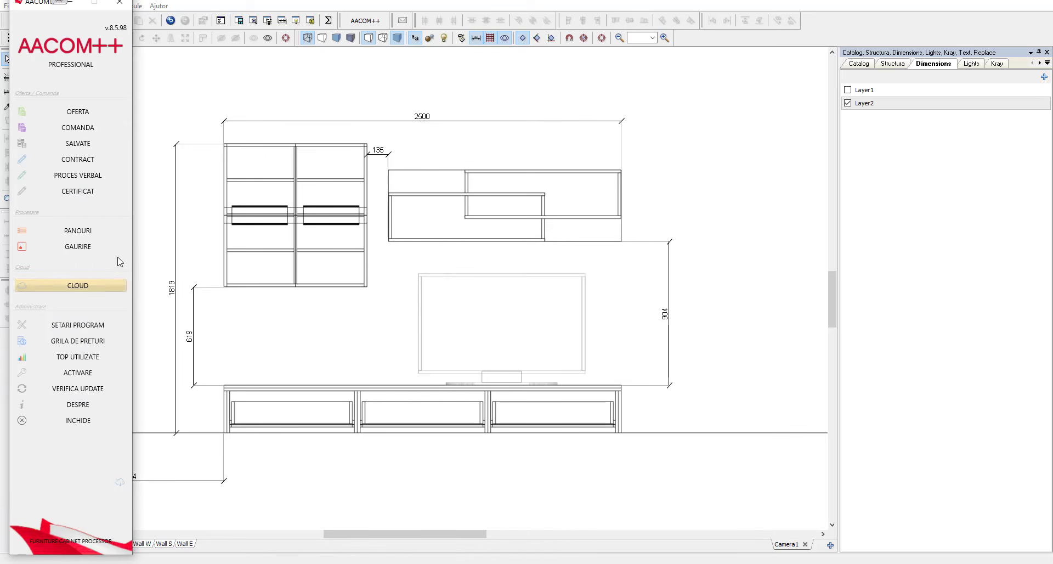
{"action": "left_click", "coordinate": [108, 112]}
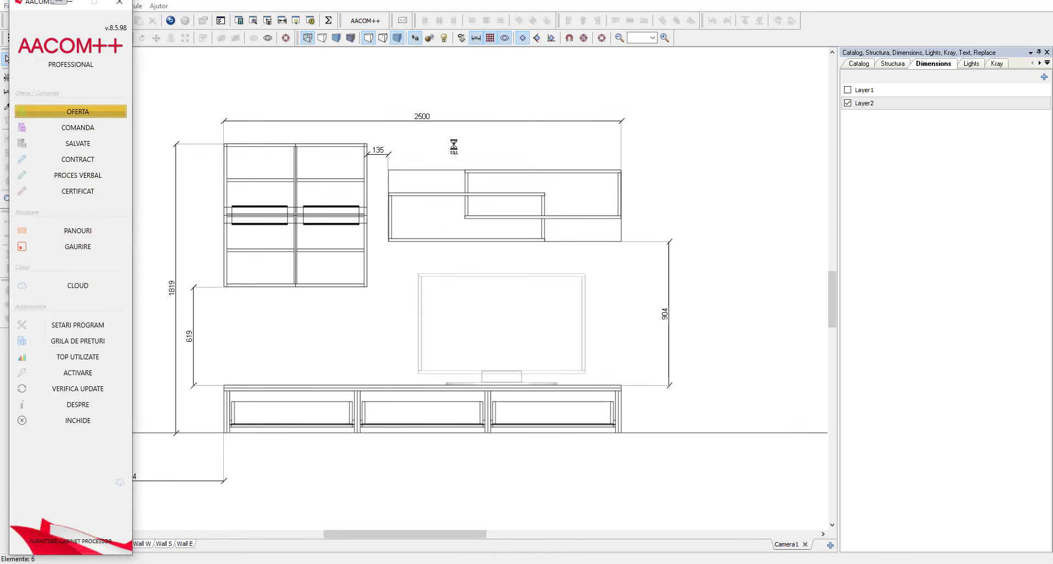
{"action": "right_click", "coordinate": [658, 34]}
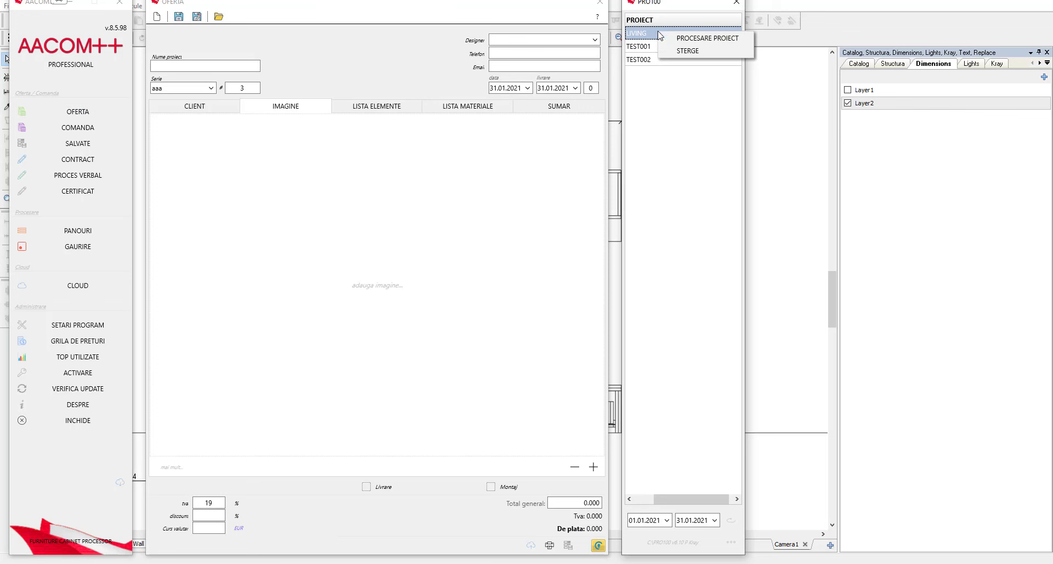
{"action": "left_click", "coordinate": [676, 34]}
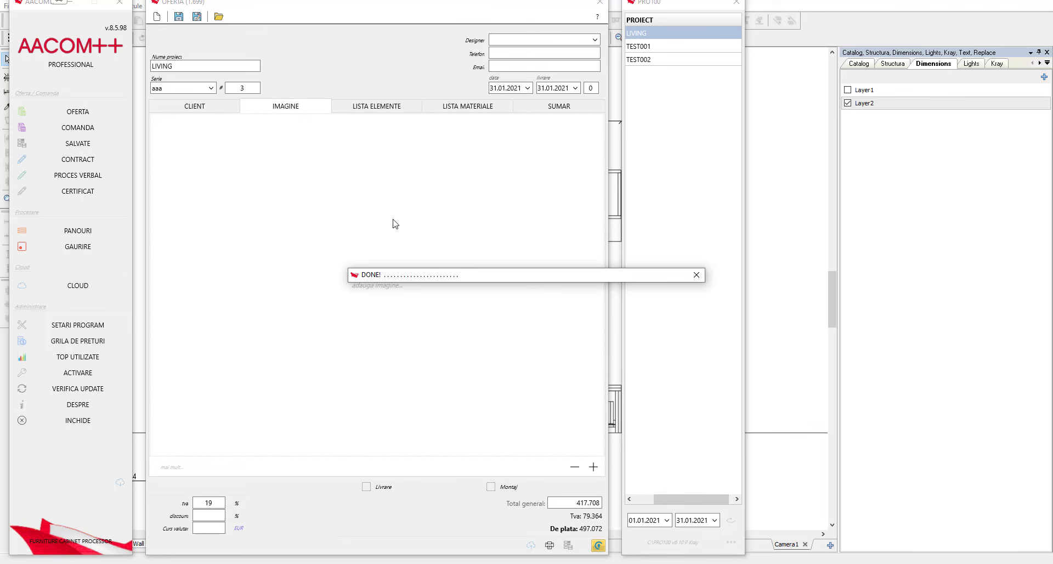
- Show the offer's additional image slots and load ANEXA1.jpg from the ANEXE folder into the first one
{"action": "left_click", "coordinate": [175, 466]}
{"action": "left_click", "coordinate": [177, 130]}
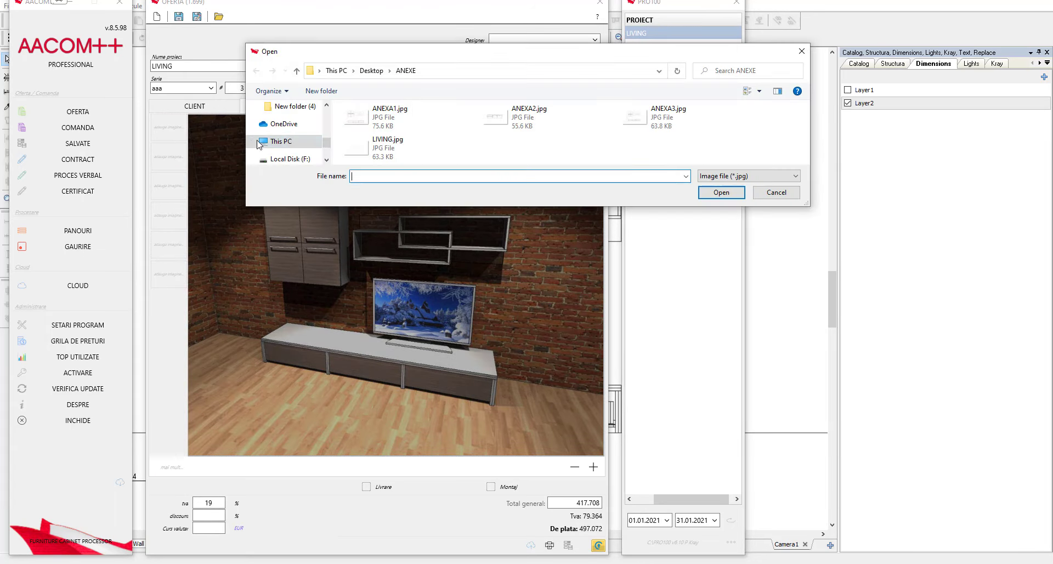
{"action": "left_click", "coordinate": [405, 125]}
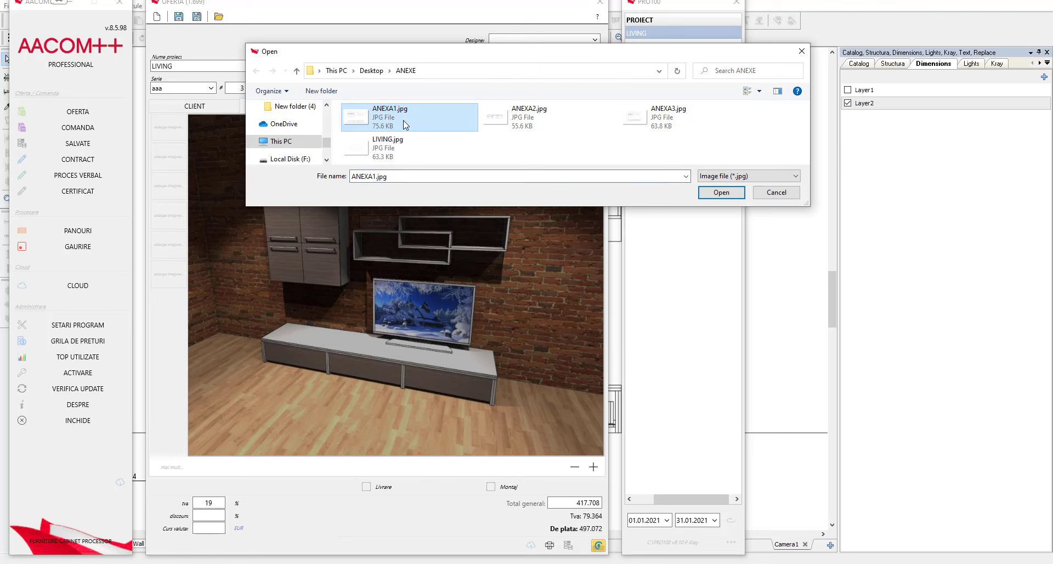
{"action": "left_click", "coordinate": [720, 193]}
- Load ANEXA2.jpg and ANEXA3.jpg into the offer's second and third additional image slots
{"action": "left_click", "coordinate": [173, 167]}
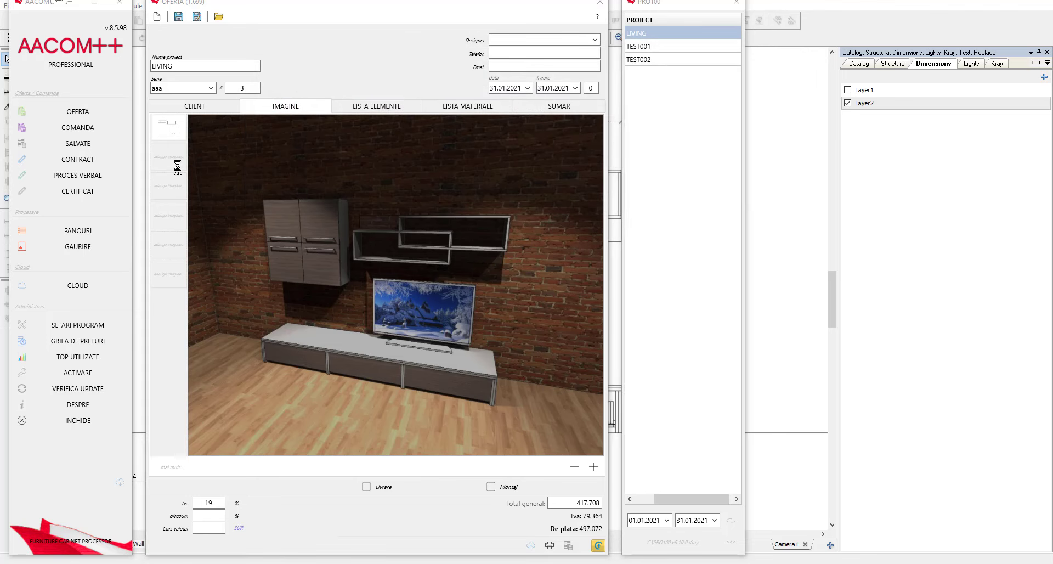
{"action": "left_click", "coordinate": [527, 122]}
{"action": "left_click", "coordinate": [710, 193]}
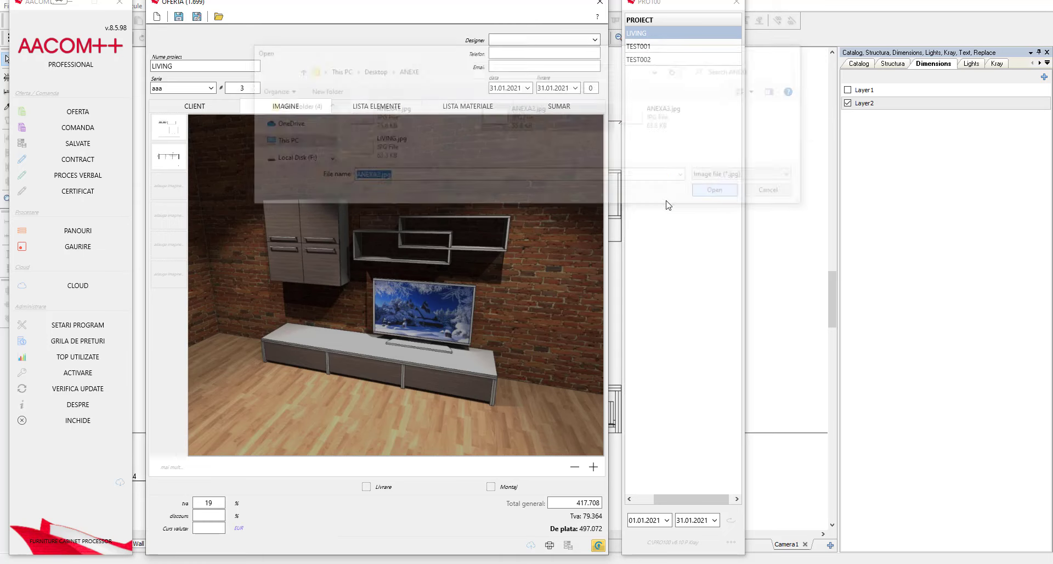
{"action": "left_click", "coordinate": [170, 186]}
{"action": "left_click", "coordinate": [664, 117]}
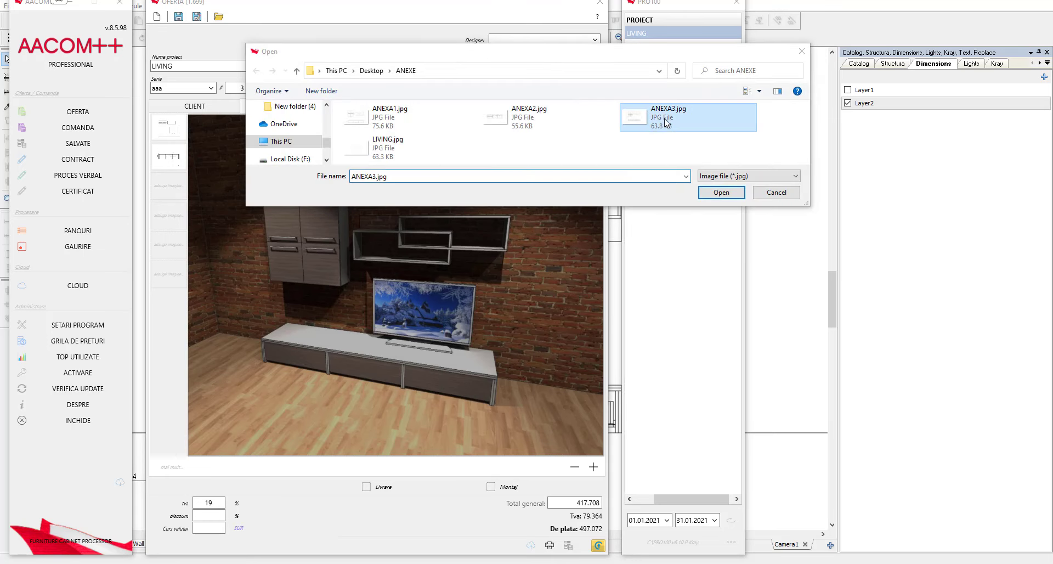
{"action": "left_click", "coordinate": [720, 192]}
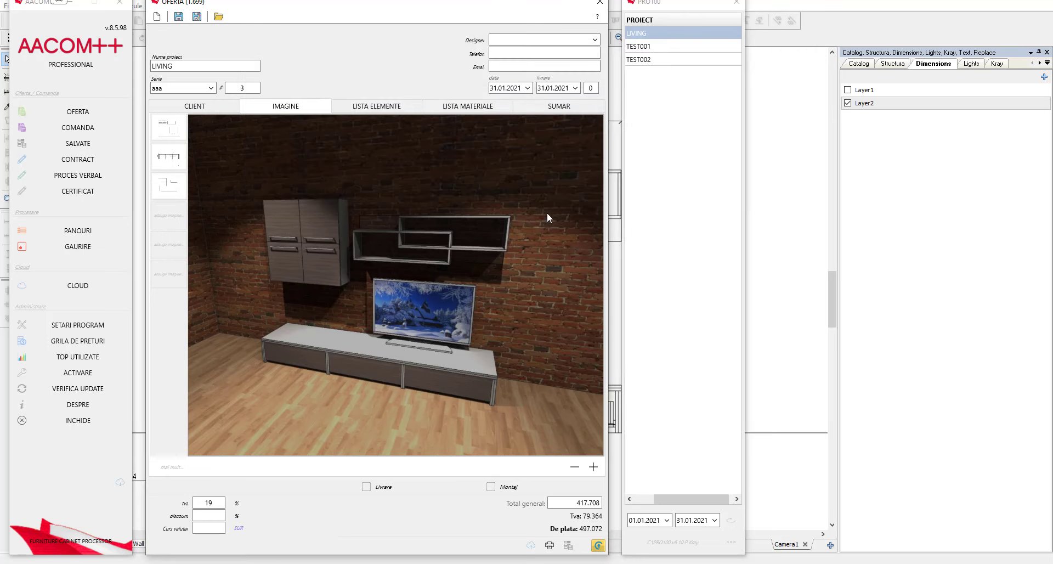
- Generate the offer's print report with all preselected pages, including the three annex images
{"action": "left_click", "coordinate": [549, 546]}
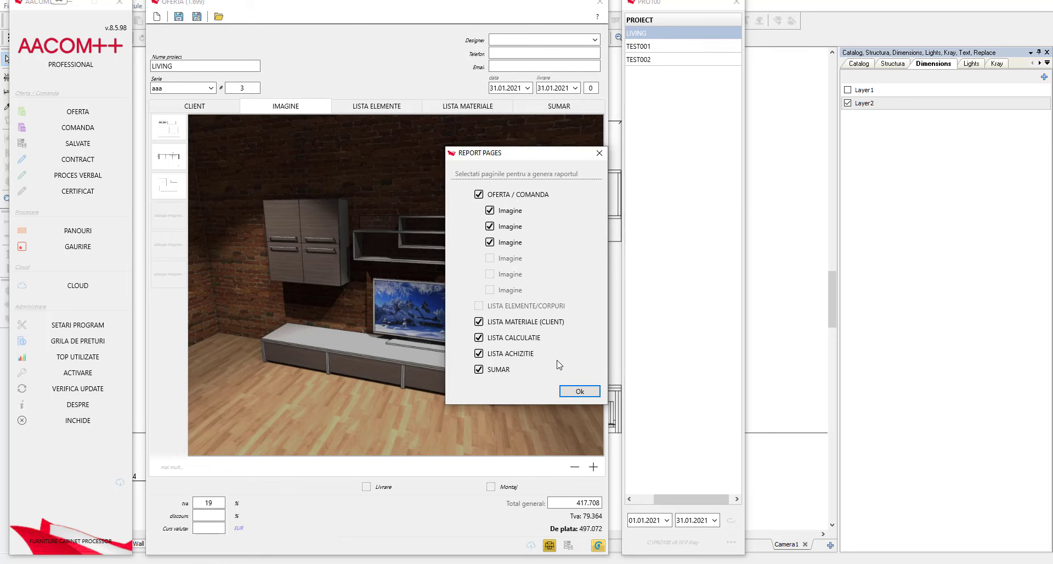
{"action": "left_click", "coordinate": [577, 392]}
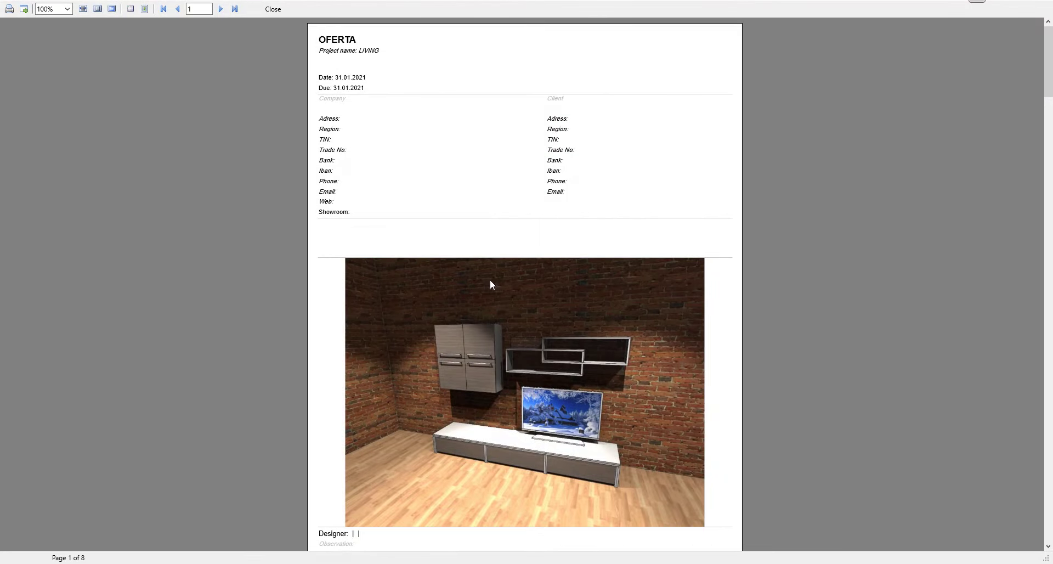
- Examine the report's cover page, annex drawings, material, calculation and purchase lists and summary, and close the preview
{"action": "scroll", "coordinate": [524, 329], "scroll_direction": "down", "scroll_amount": 8}
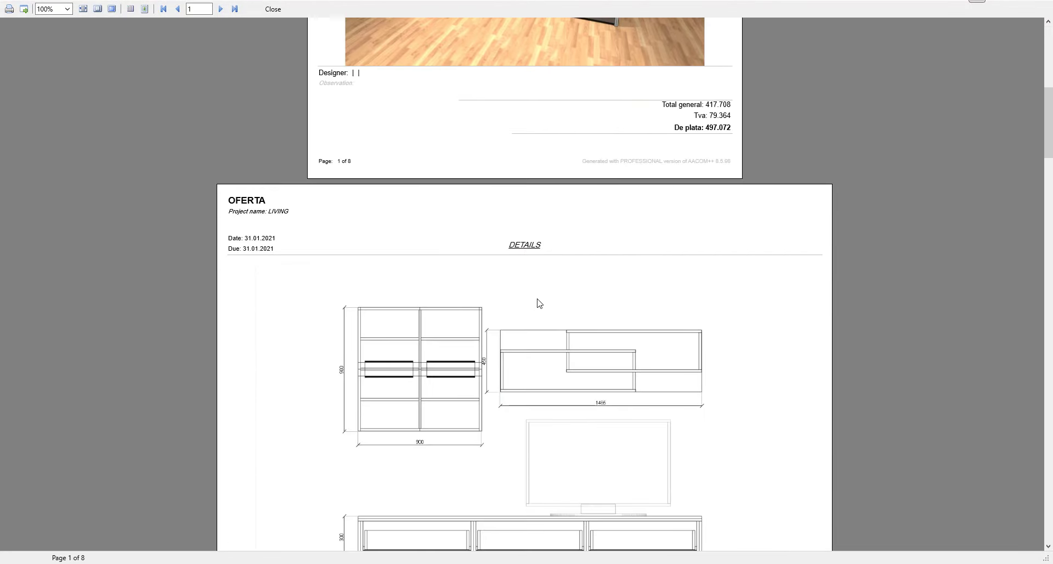
{"action": "scroll", "coordinate": [540, 303], "scroll_direction": "down", "scroll_amount": 3}
{"action": "scroll", "coordinate": [539, 303], "scroll_direction": "down", "scroll_amount": 6}
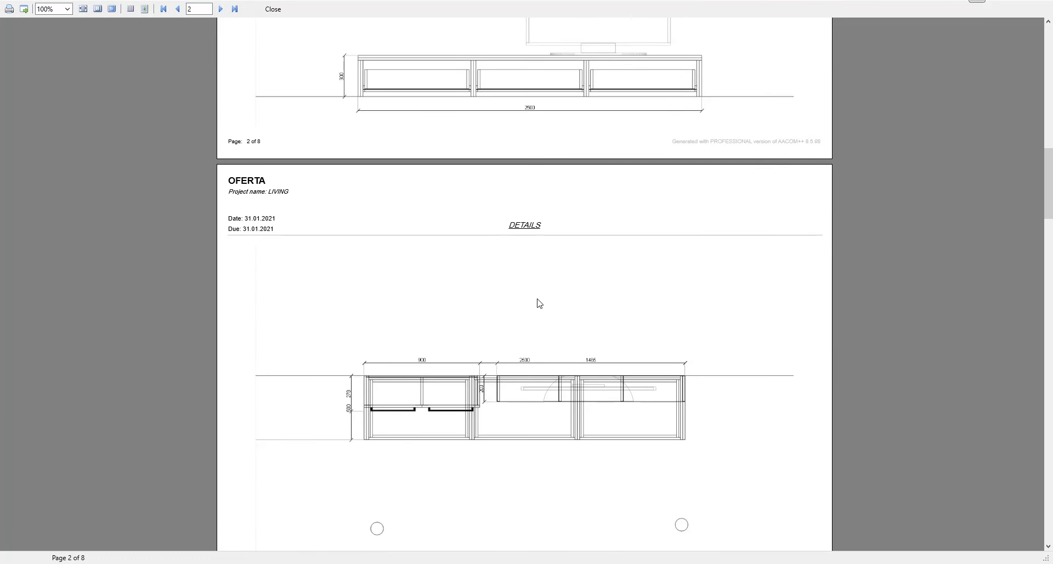
{"action": "scroll", "coordinate": [539, 302], "scroll_direction": "down", "scroll_amount": 9}
{"action": "scroll", "coordinate": [540, 303], "scroll_direction": "down", "scroll_amount": 3, "text": "ctrl"}
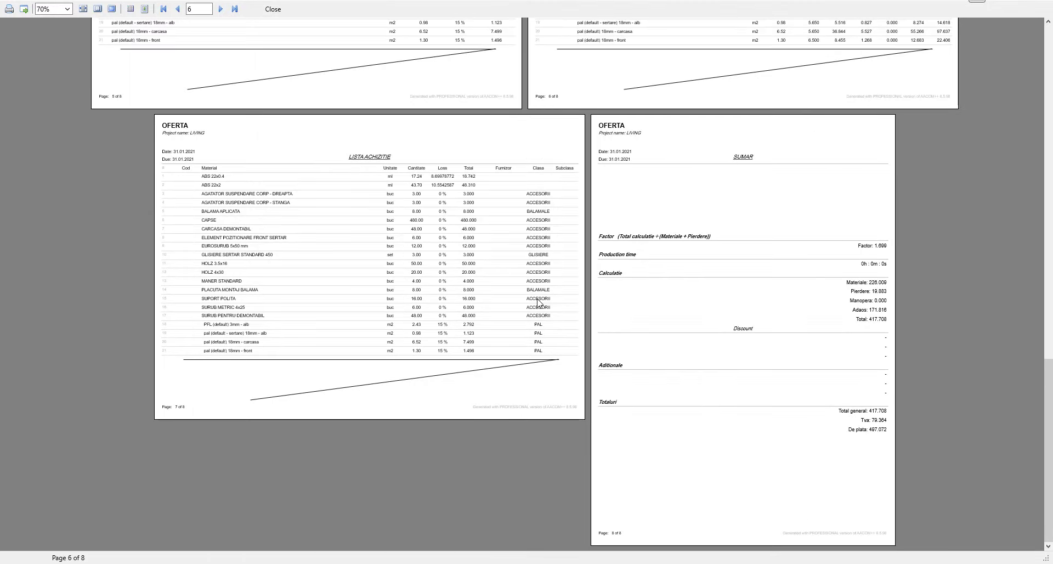
{"action": "scroll", "coordinate": [538, 301], "scroll_direction": "up", "scroll_amount": 10}
{"action": "scroll", "coordinate": [538, 301], "scroll_direction": "down", "scroll_amount": 3, "text": "ctrl"}
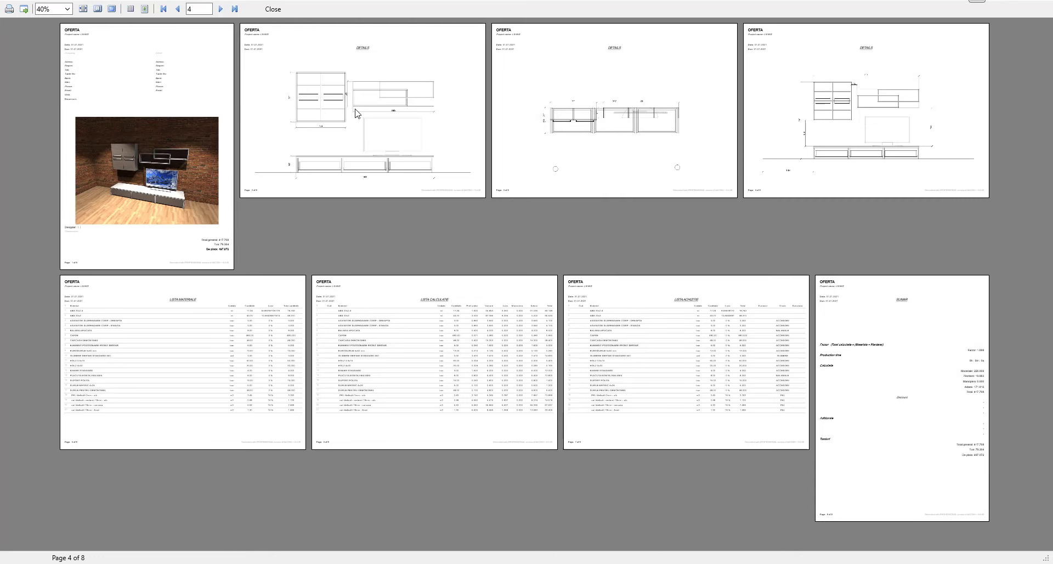
{"action": "left_click", "coordinate": [277, 12]}
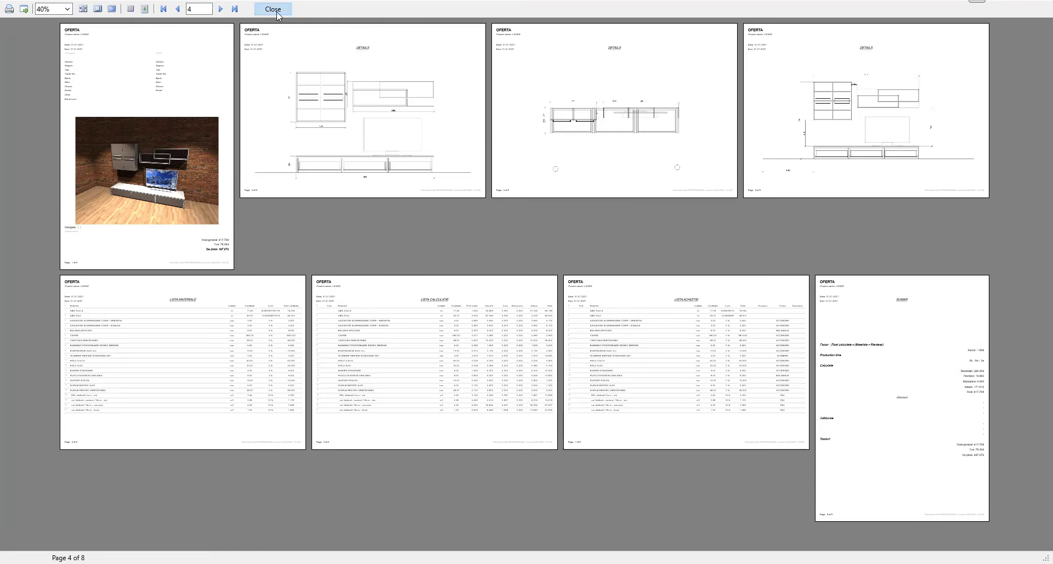